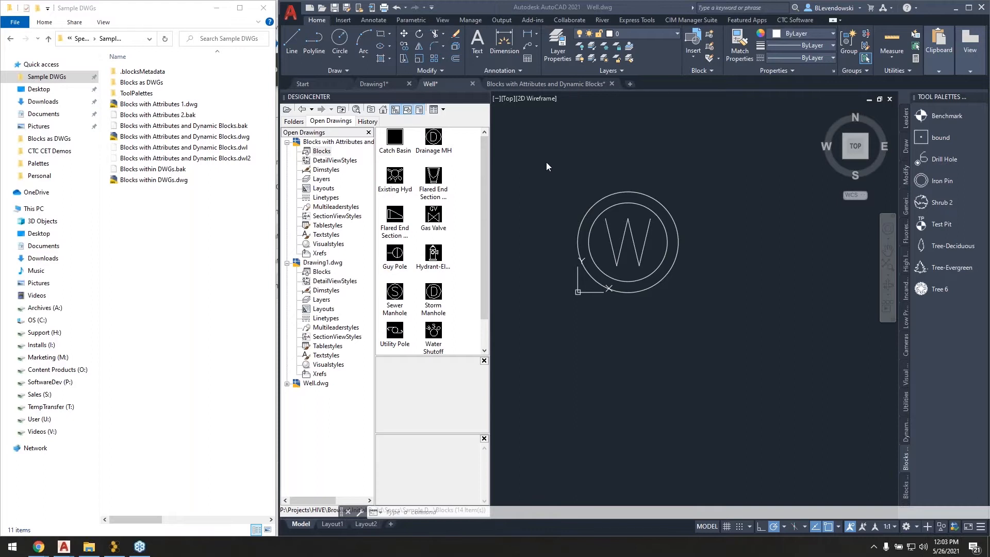
Switch to File Explorer and open the Blocks as DWGs folder within Sample DWGs.
left_click(150, 200)
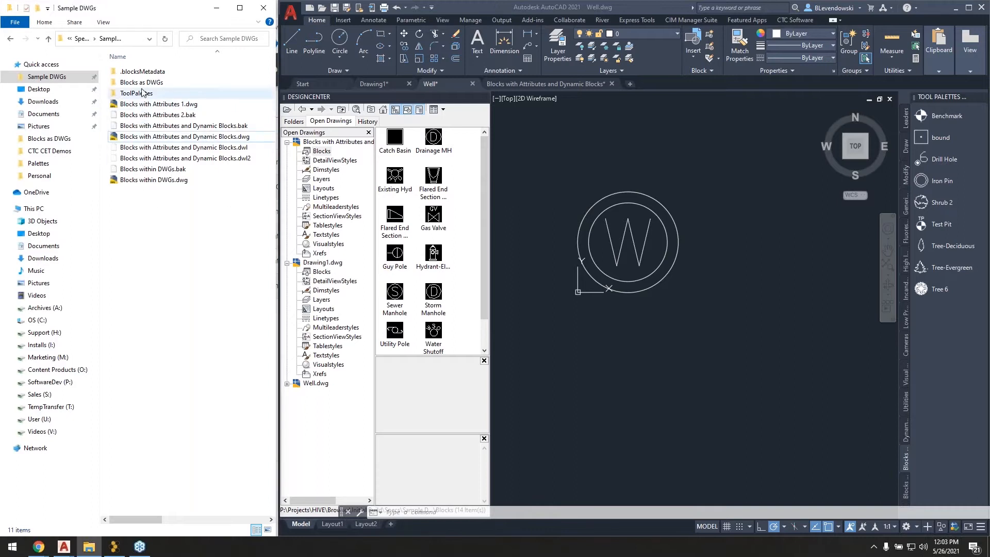
double_click(141, 82)
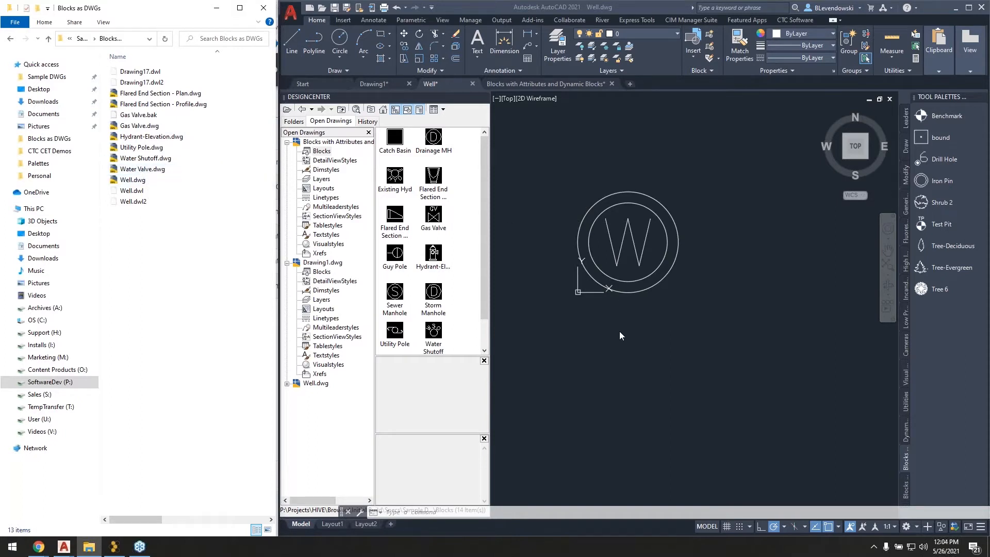
Select the circles and the W in the Well drawing to inspect the individual objects, and clear the selection.
left_click(704, 181)
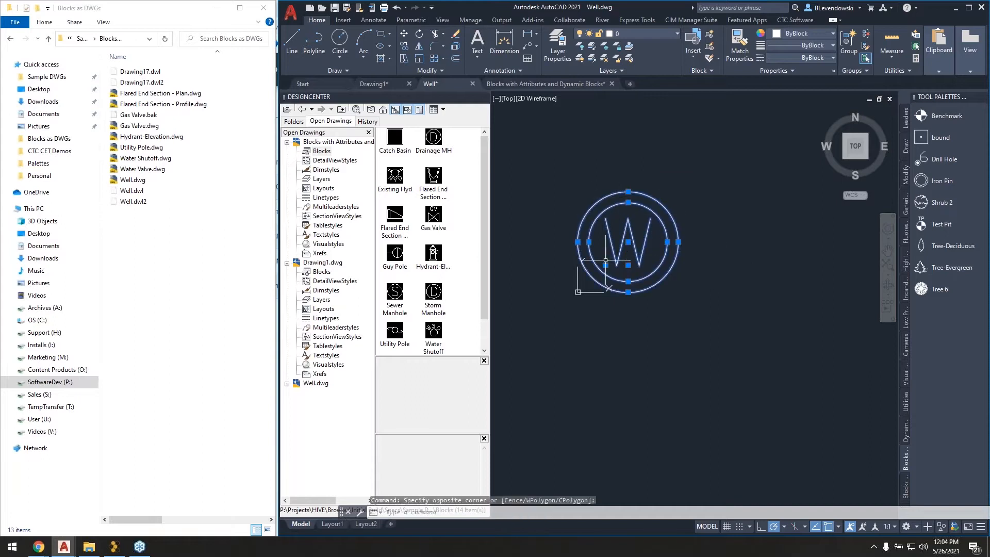
middle_click_drag(644, 170, 604, 246)
key("Escape")
key("Escape")
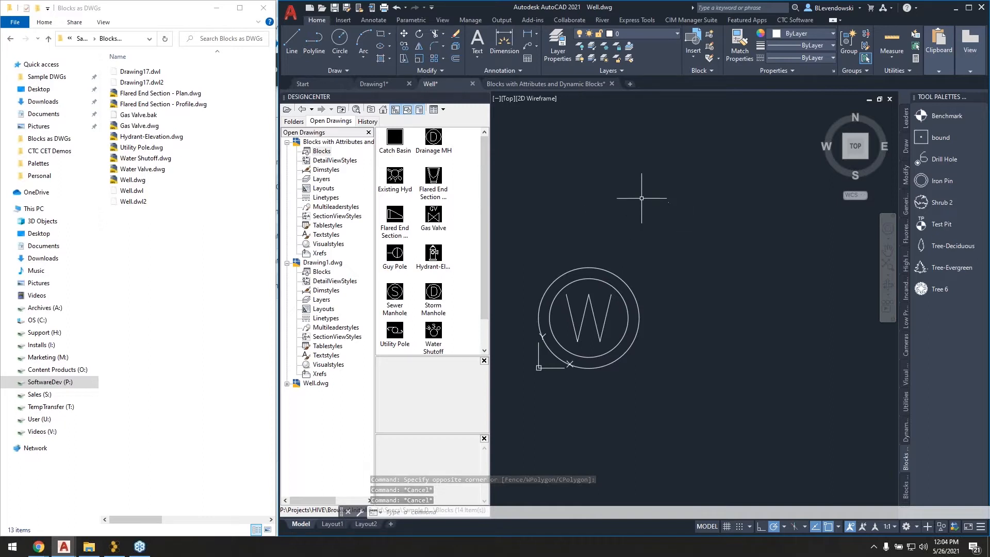
Examine the row of block symbols in the Blocks with Attributes and Dynamic Blocks drawing.
left_click(562, 85)
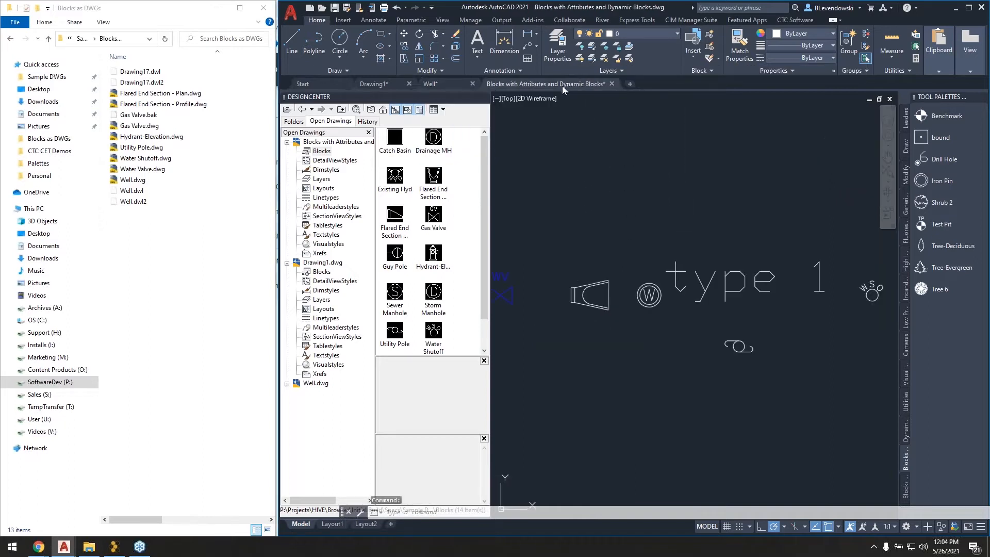
middle_click_drag(744, 226, 520, 199)
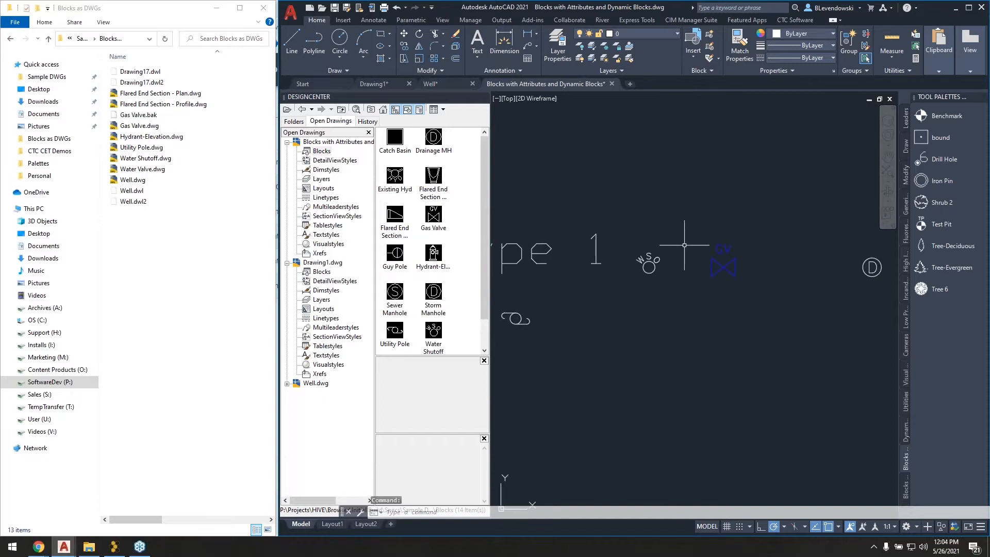
scroll(692, 275, "down", 2)
middle_click_drag(768, 291, 652, 295)
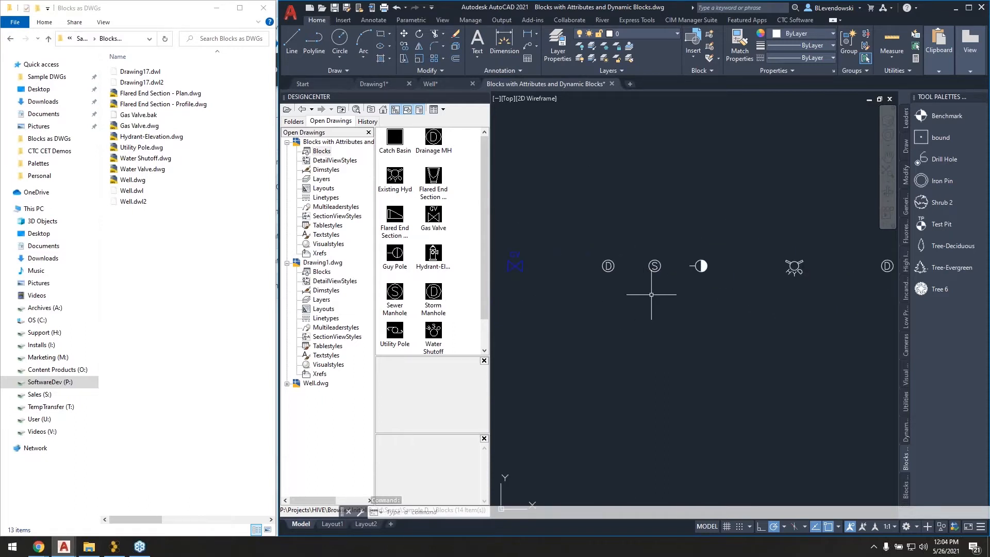
mouse_move(769, 320)
middle_mouse_down()
mouse_move(585, 314)
mouse_move(704, 317)
middle_mouse_up()
middle_click_drag(555, 323, 727, 325)
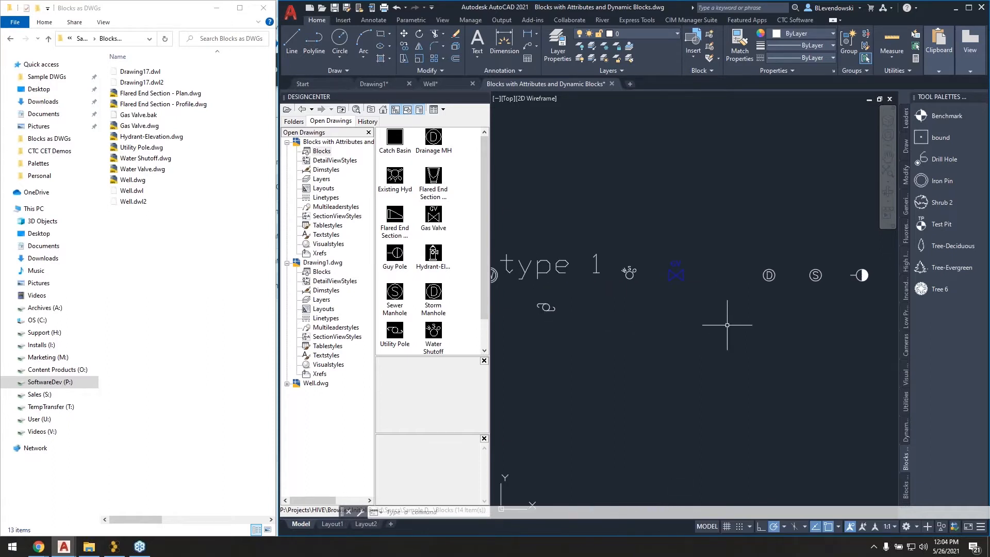
scroll(689, 273, "up", 2)
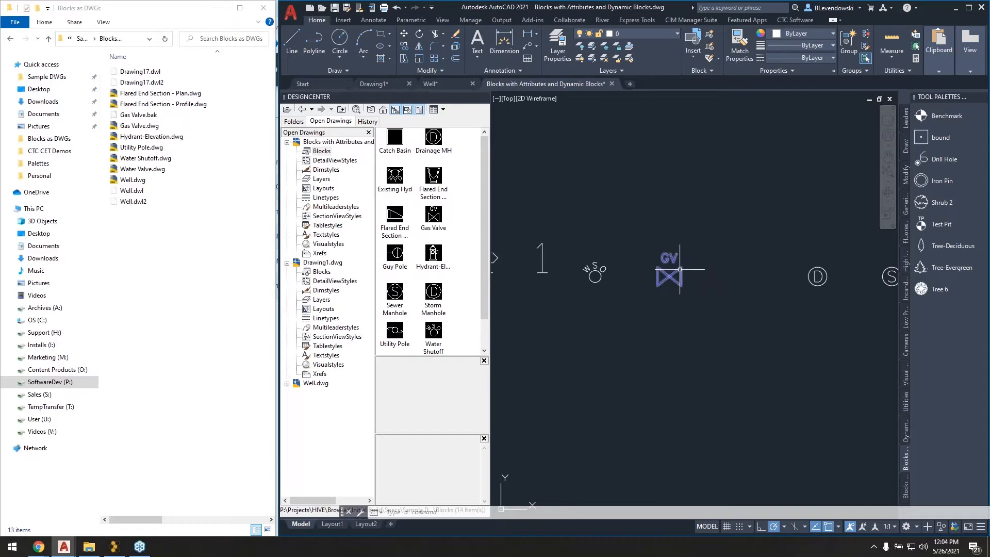
Select the blue GV valve block and review the other blocks in the drawing and its block list in DesignCenter.
left_click(671, 286)
left_click(662, 298)
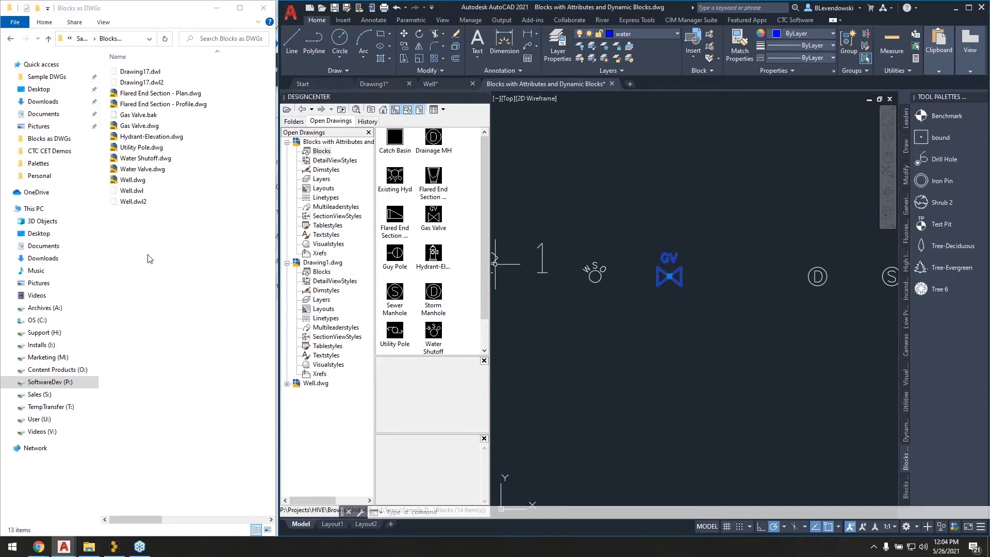
scroll(660, 245, "down", 2)
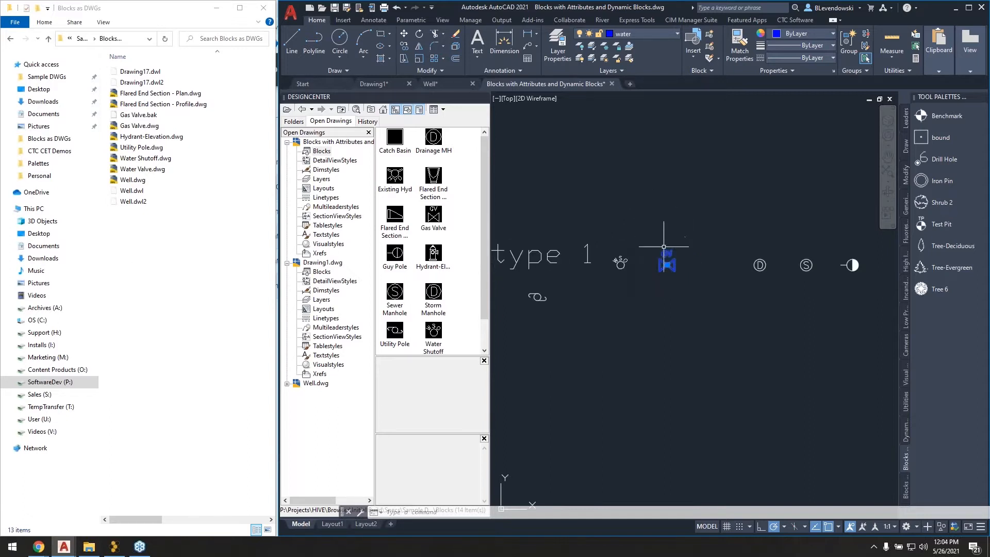
left_click(321, 151)
middle_click_drag(762, 199, 679, 191)
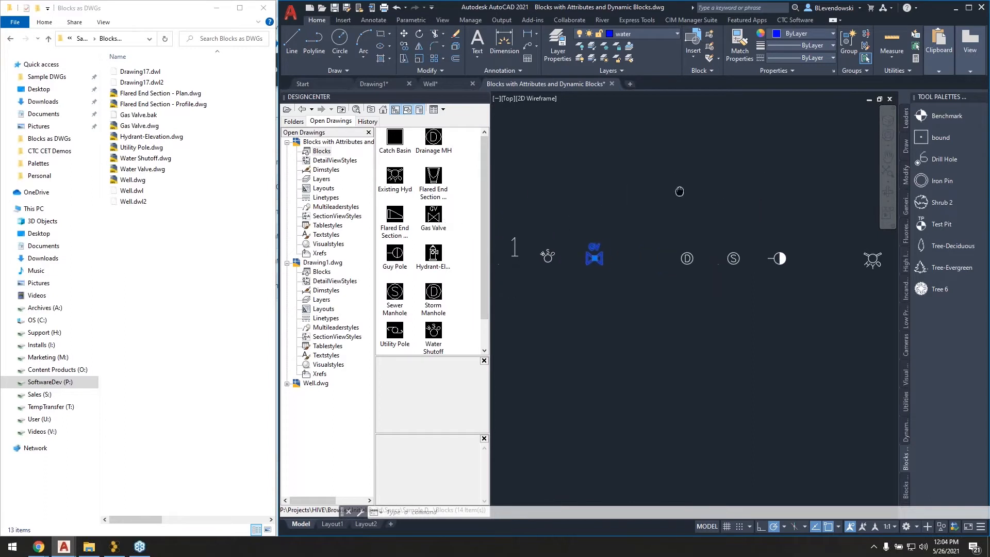
middle_click_drag(789, 199, 717, 199)
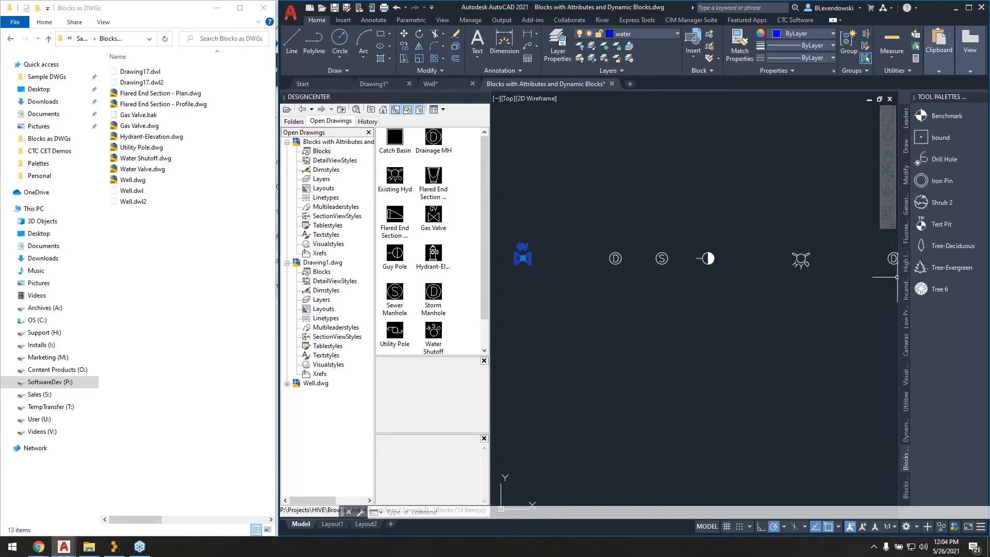
Widen the Tool Palettes window and review the tool properties of the Tree 6 block without changing them.
left_click_drag(899, 279, 828, 279)
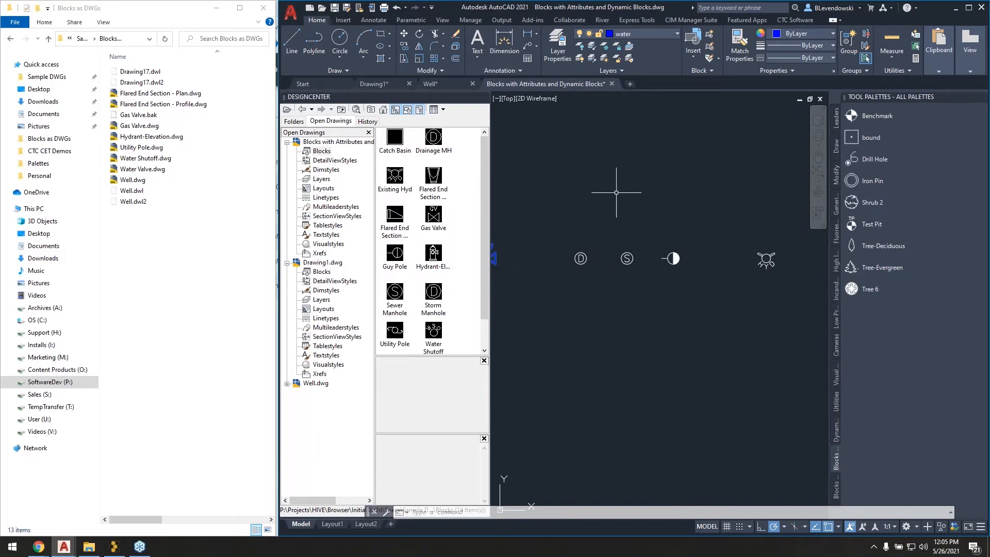
mouse_move(506, 110)
right_click(869, 289)
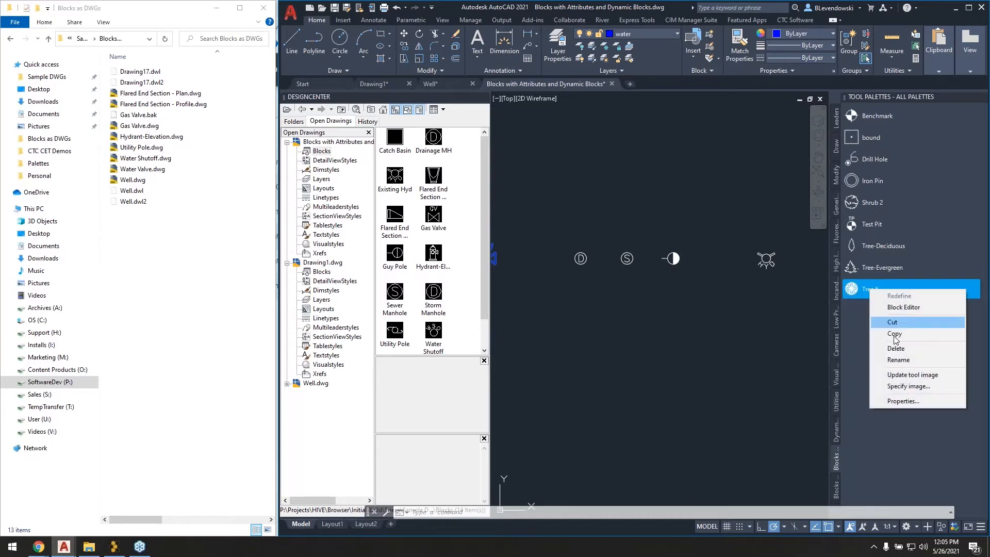
left_click(906, 403)
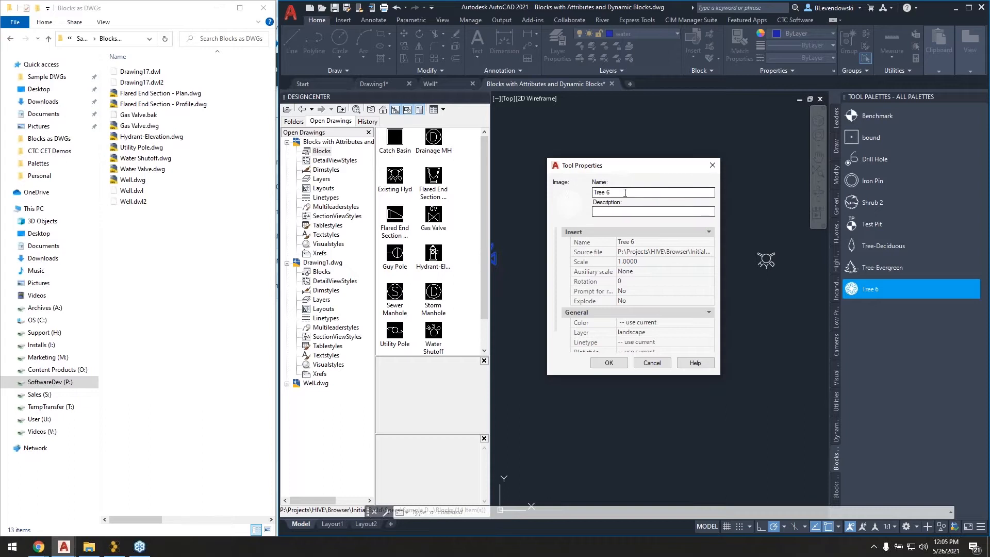
left_click_drag(626, 192, 577, 203)
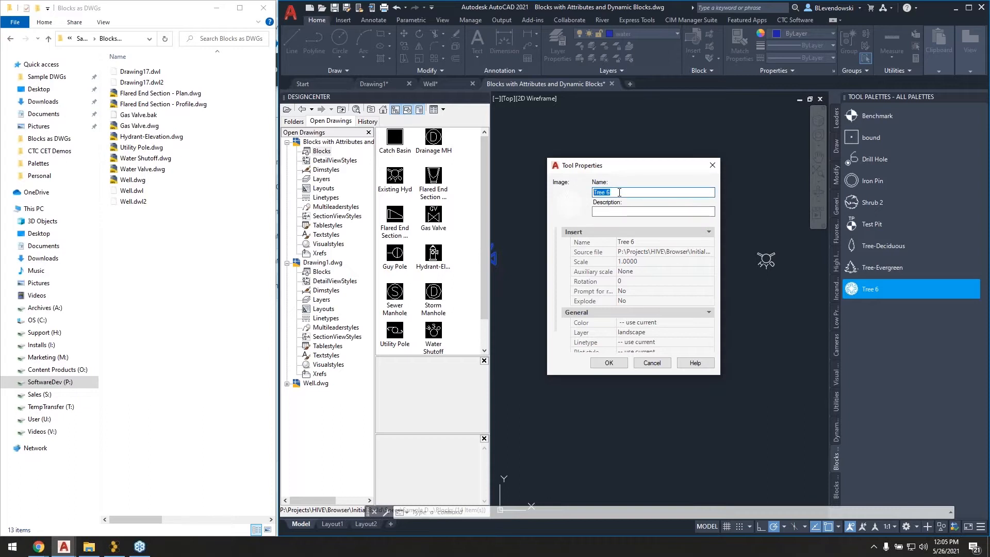
left_click(652, 362)
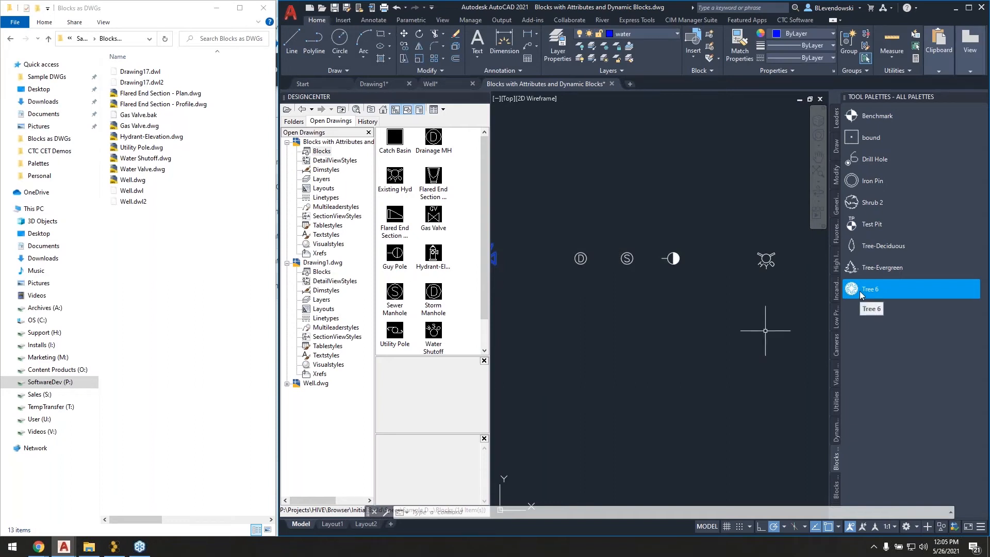
Review the available tool palette groups and the Cameras palette, and return to the palette holding the tree and shrub blocks.
left_click(876, 332)
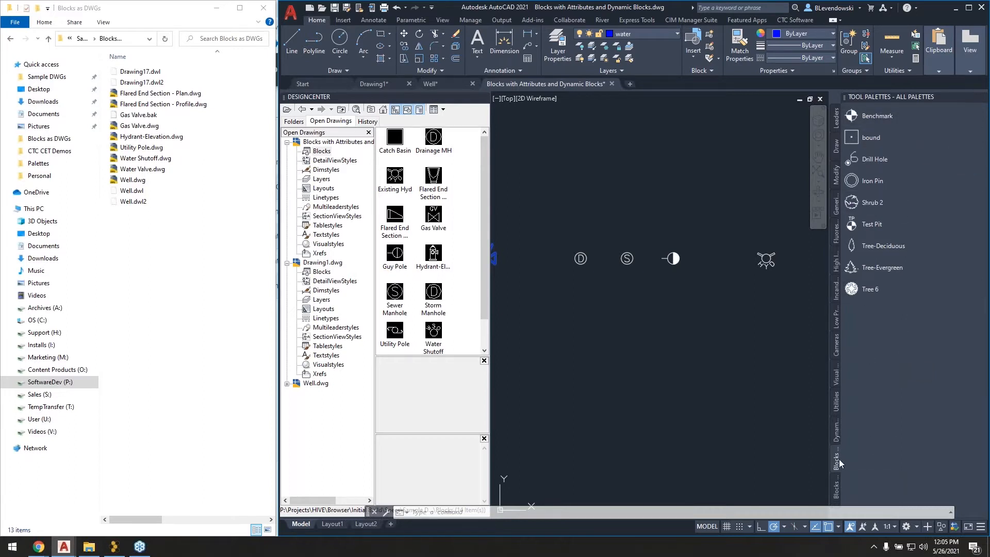
right_click(894, 101)
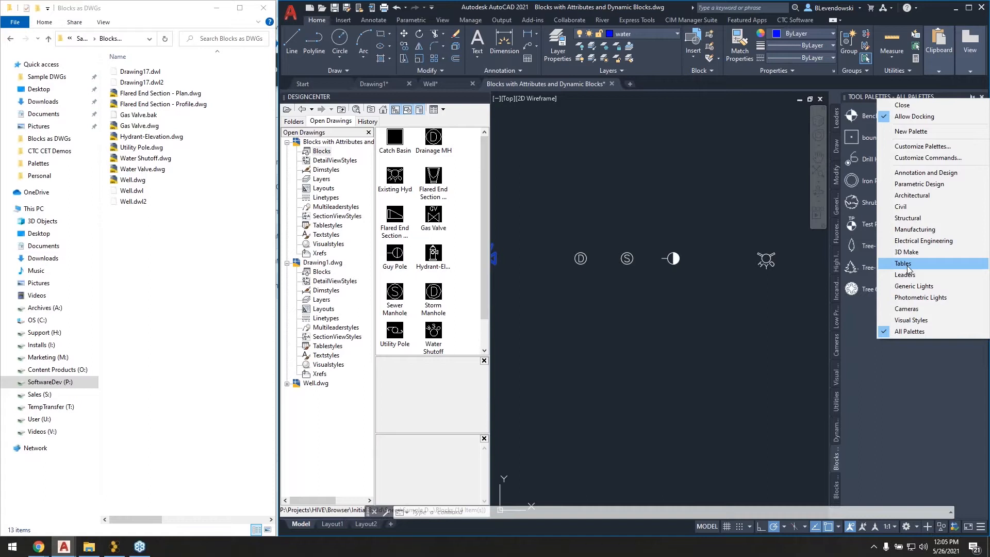
left_click(892, 377)
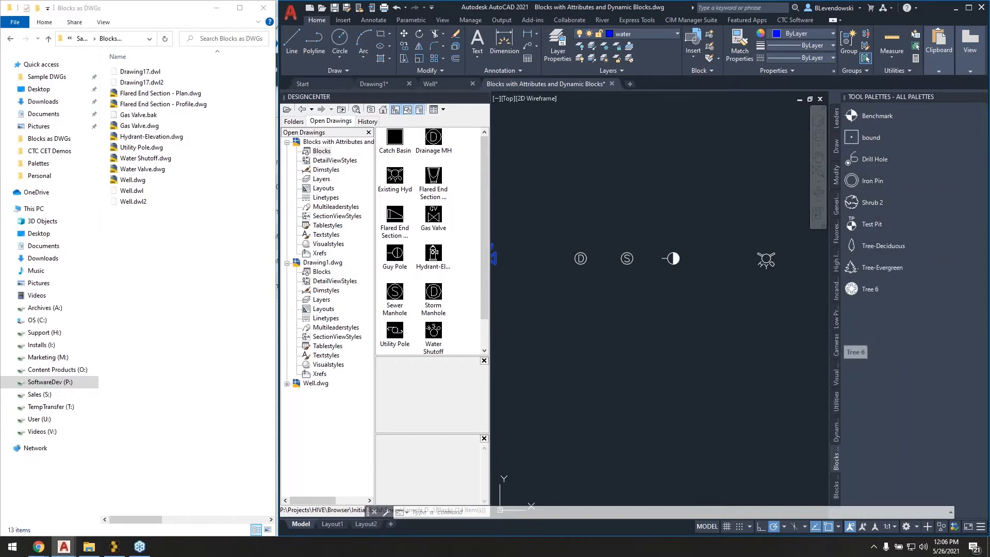
left_click(836, 345)
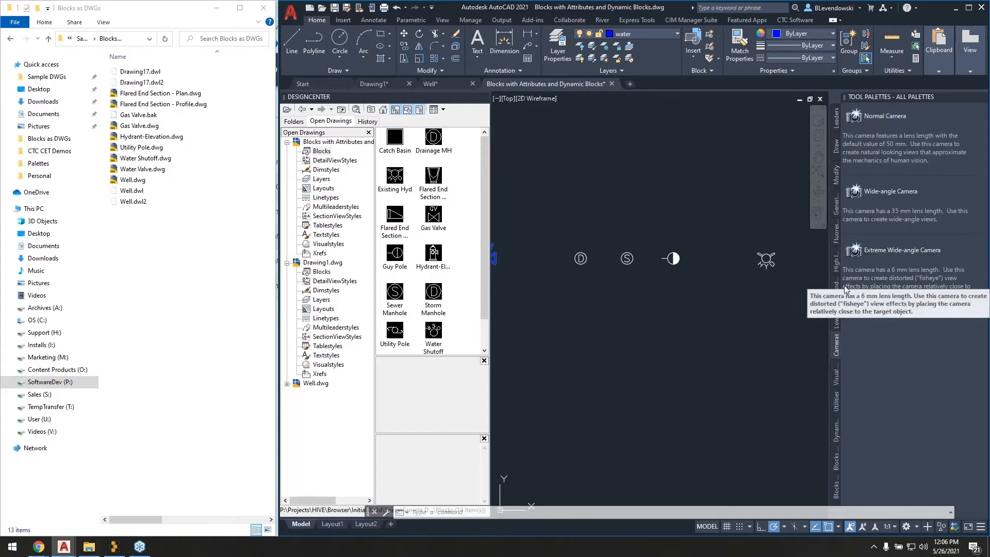
left_click(837, 466)
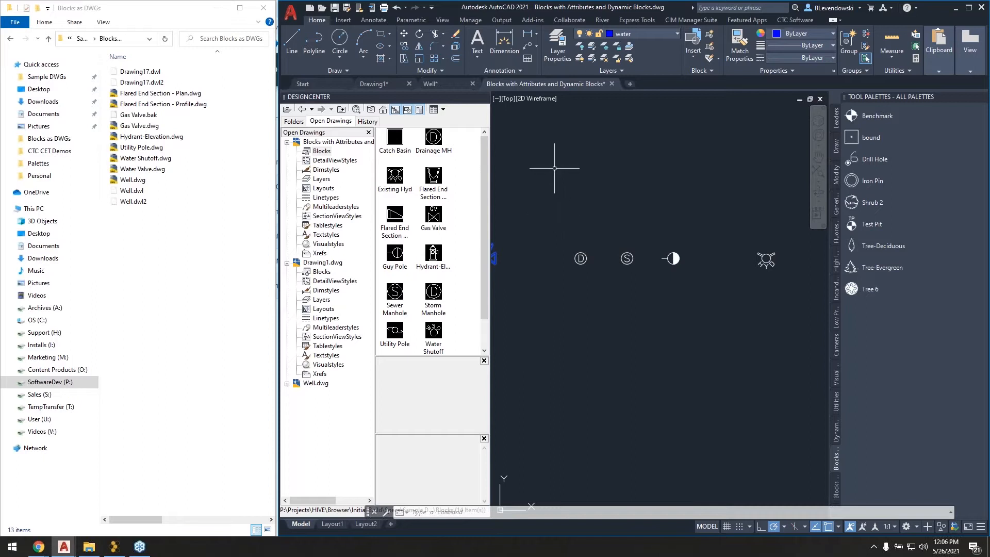
In File Explorer, open the Palettes folder inside the ToolPalettes folder of Sample DWGs.
left_click(171, 247)
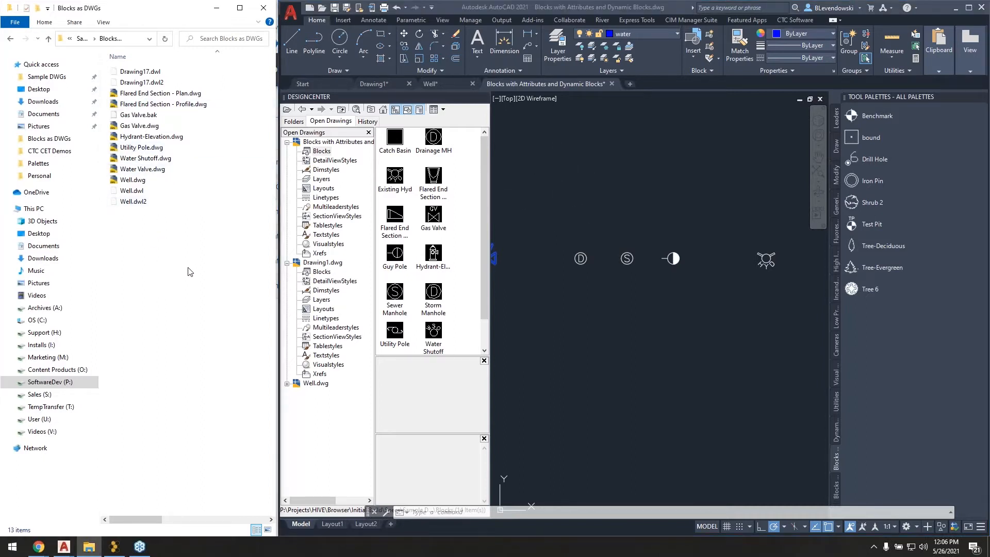
left_click(628, 195)
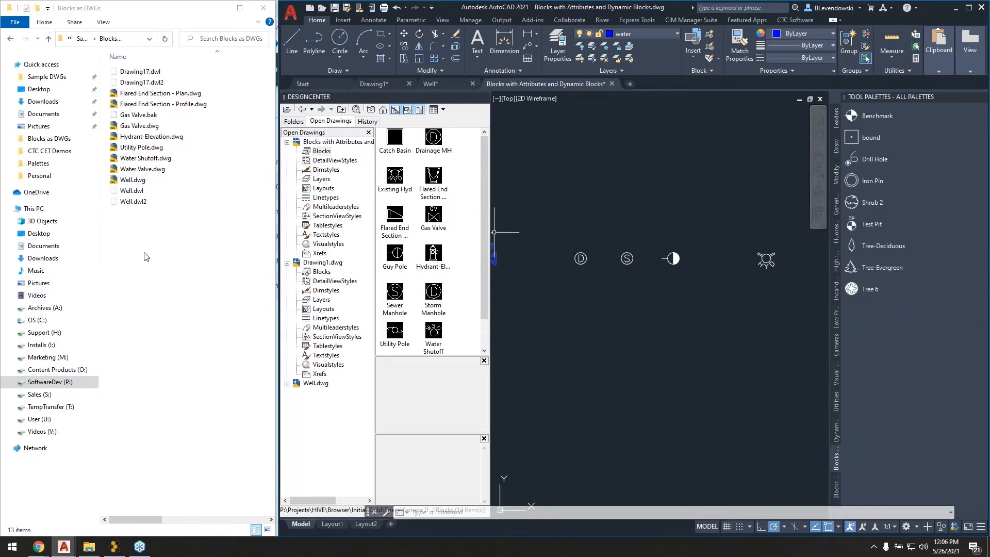
left_click(54, 78)
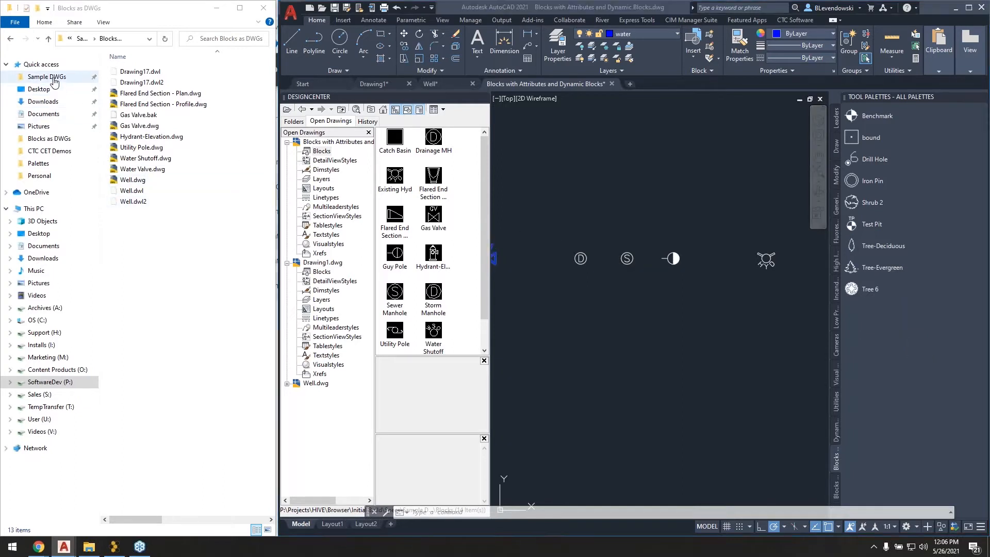
double_click(144, 94)
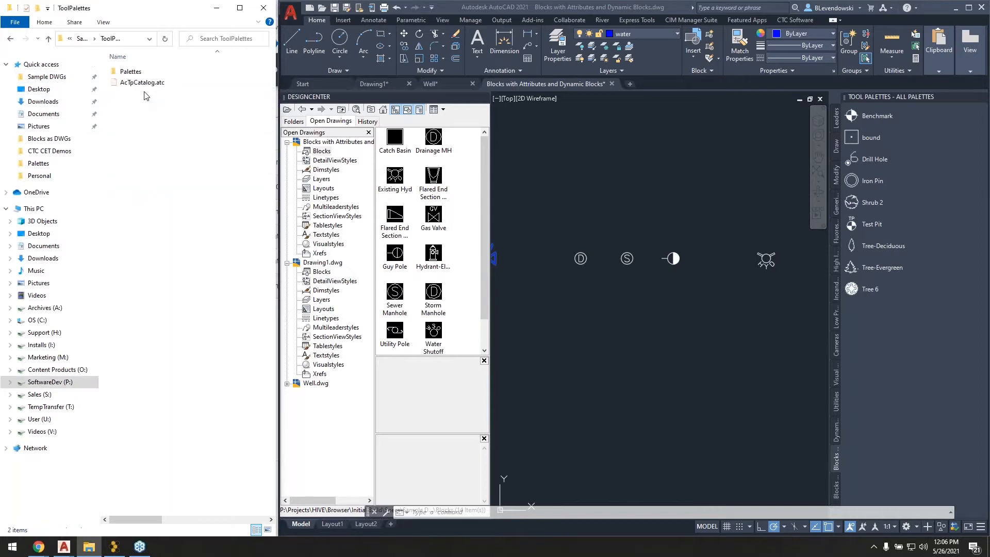
double_click(133, 73)
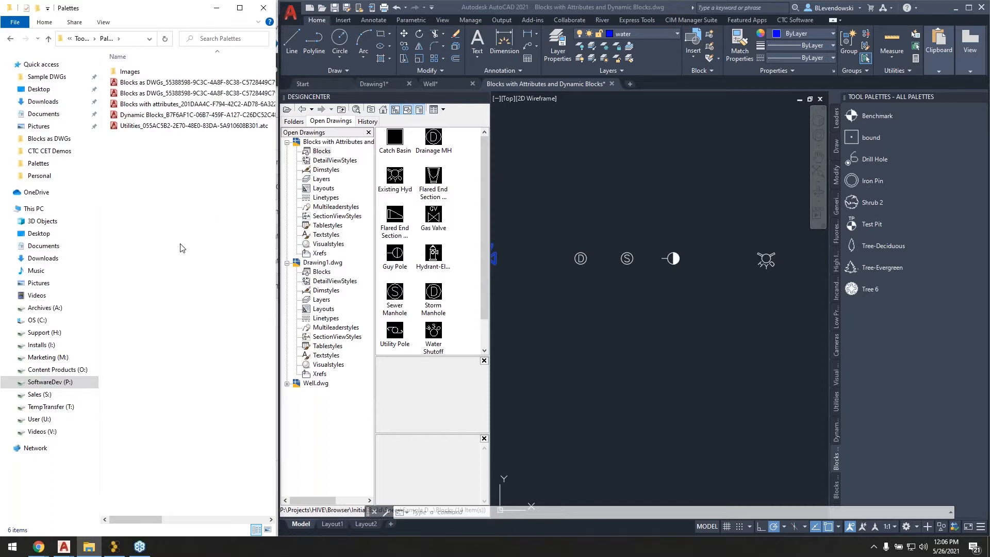
left_click(628, 181)
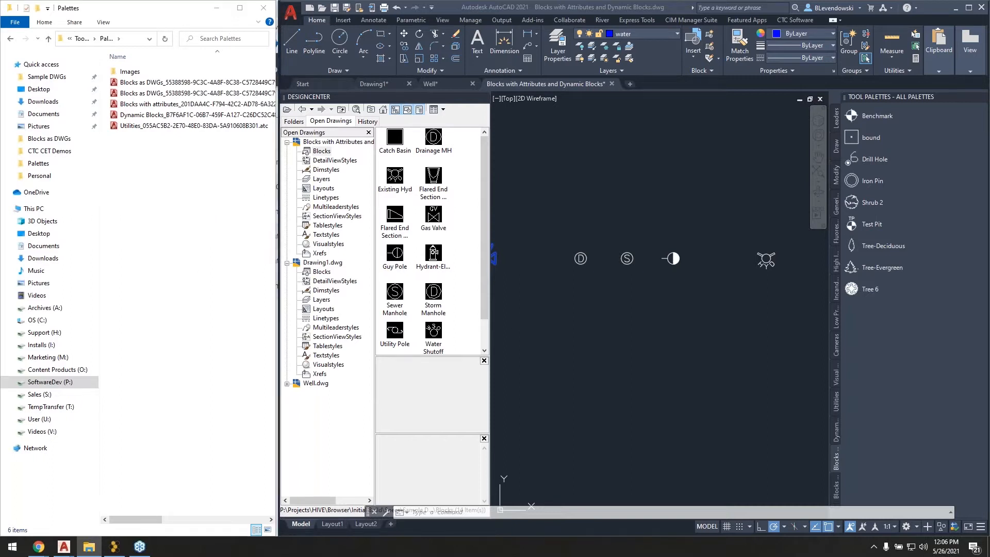
middle_click_drag(644, 179, 642, 214)
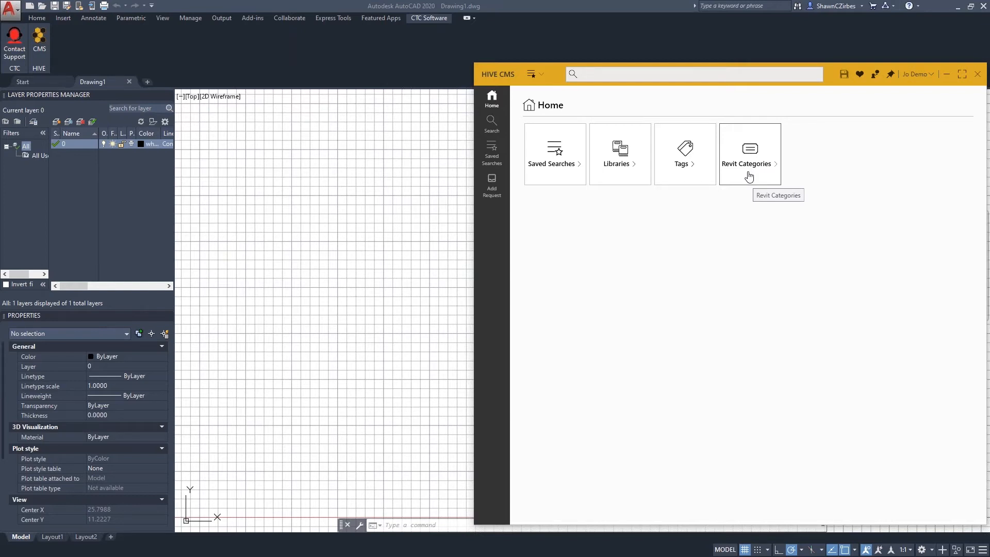
In HIVE CMS, open the AutoCAD Content (OOTB) library and close the content details pane.
left_click(623, 166)
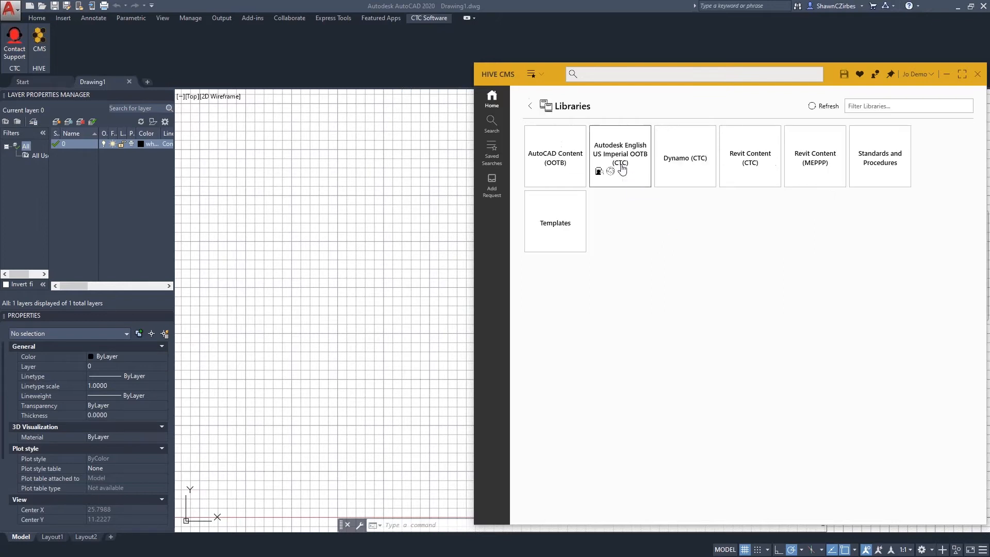
left_click(554, 174)
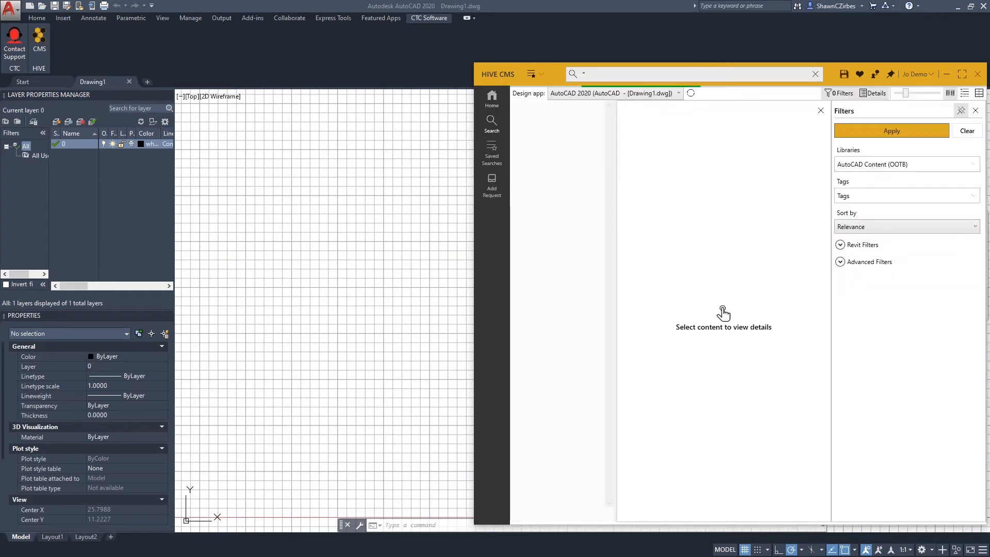
left_click(821, 111)
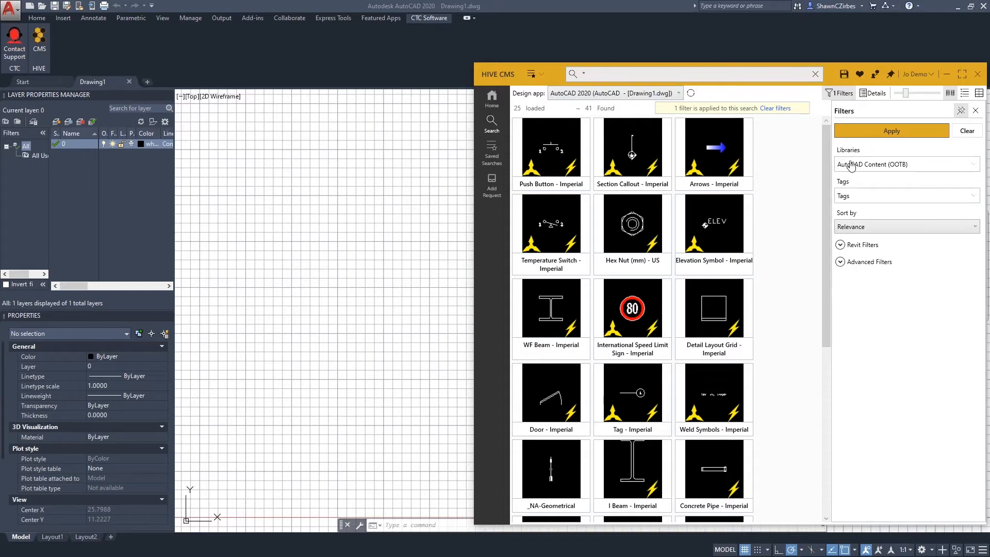
Review the libraries available for filtering the content search, keeping the current choice.
left_click(917, 167)
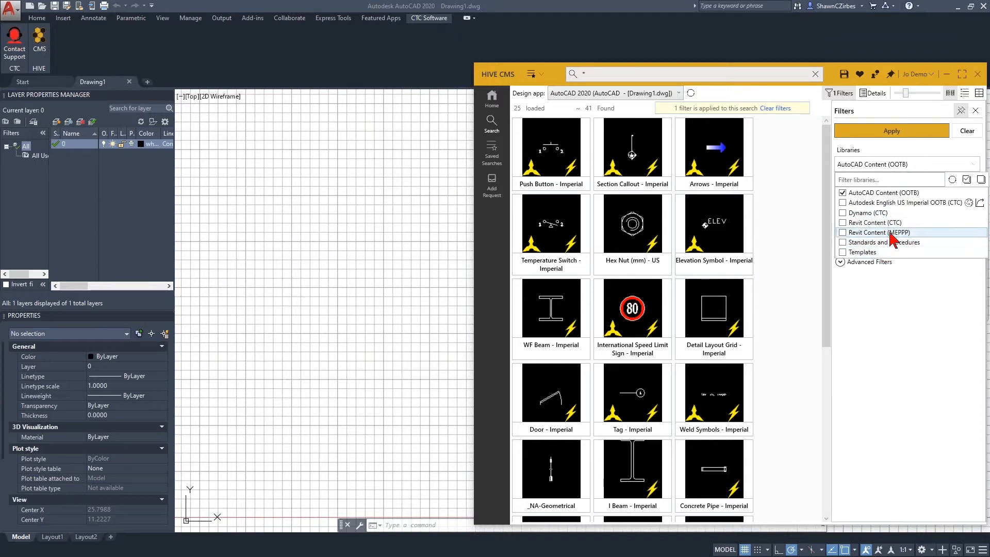
left_click(919, 164)
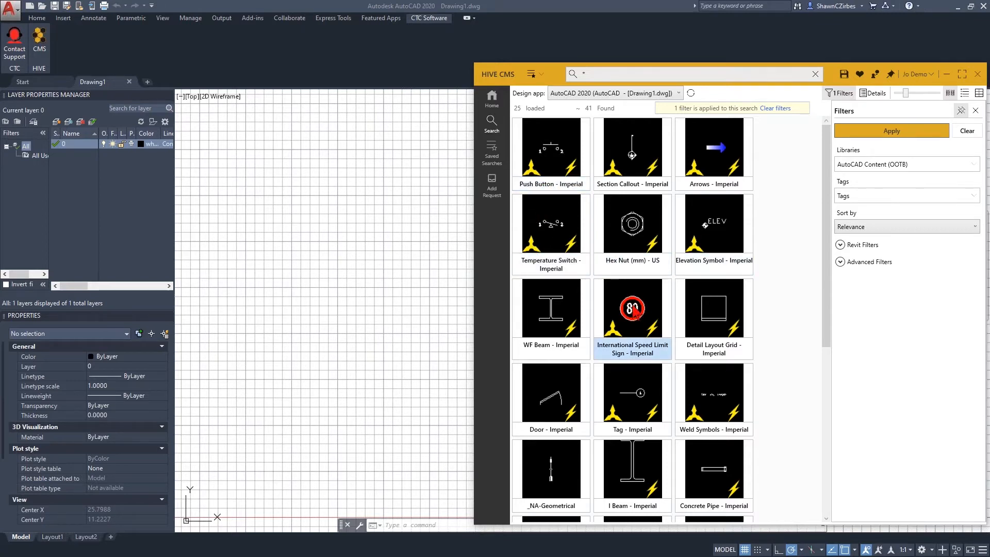
Examine the blocks in the AutoCAD Content (OOTB) library and the list of saved searches.
scroll(567, 335, "down", 5)
scroll(598, 338, "down", 8)
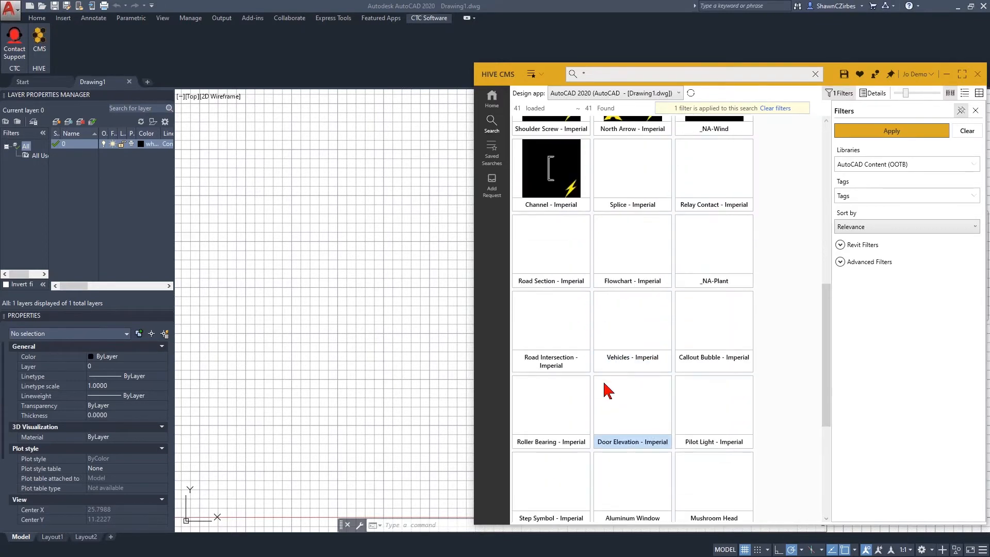
scroll(611, 199, "down", 3)
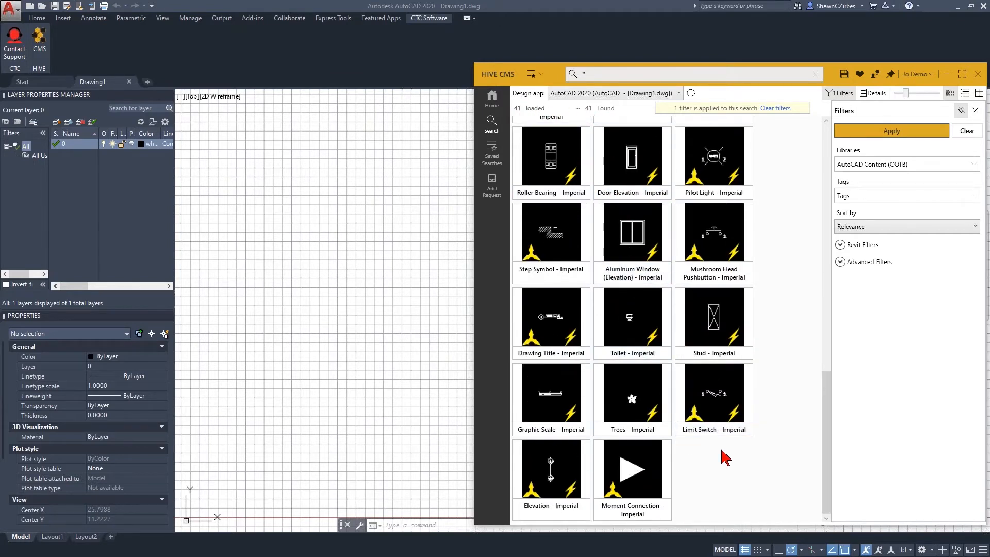
scroll(722, 453, "up", 8)
scroll(756, 407, "up", 5)
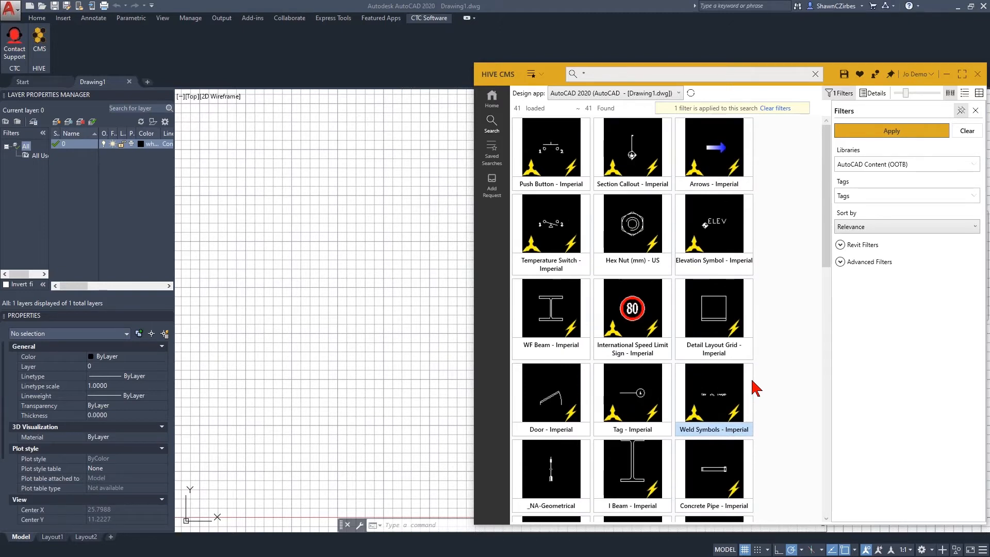
left_click(538, 74)
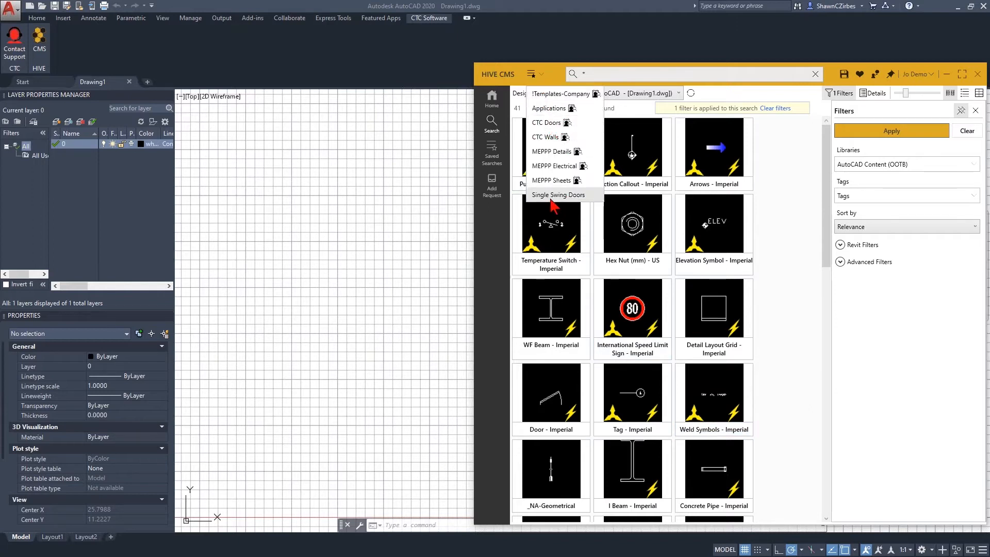
left_click(784, 214)
Search the AutoCAD Content (OOTB) library for "door" and then for "window".
left_click(574, 76)
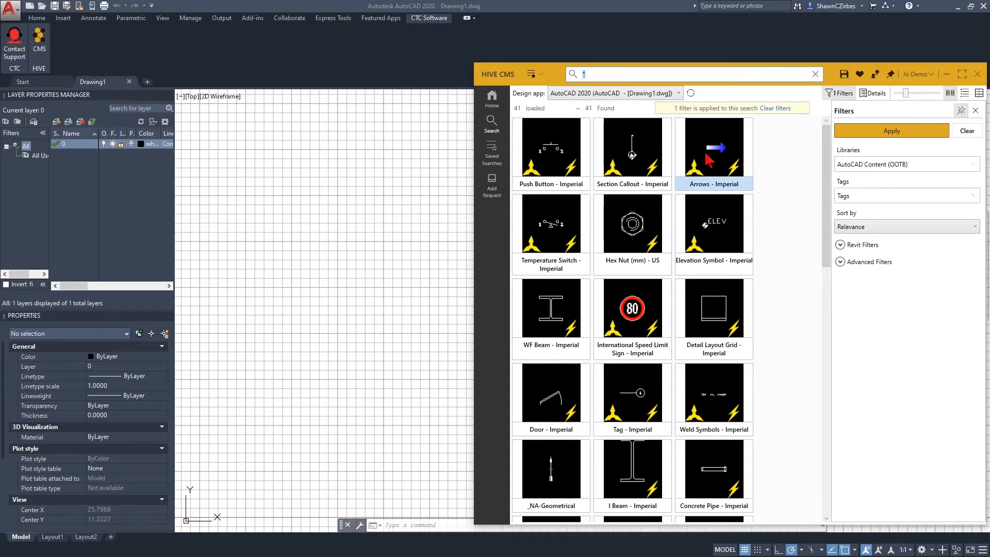
type("door")
key("Return")
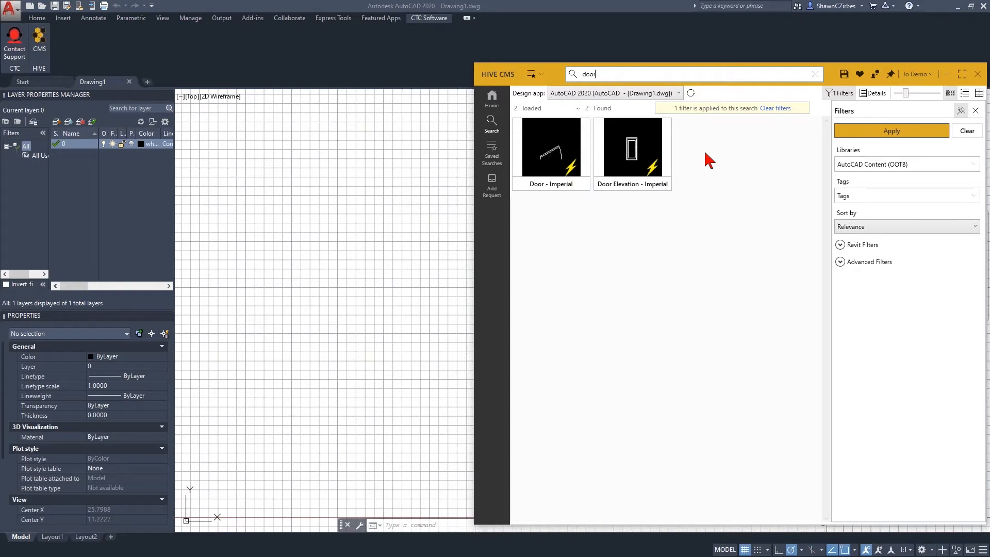
left_click_drag(609, 74, 545, 76)
type("window")
key("Return")
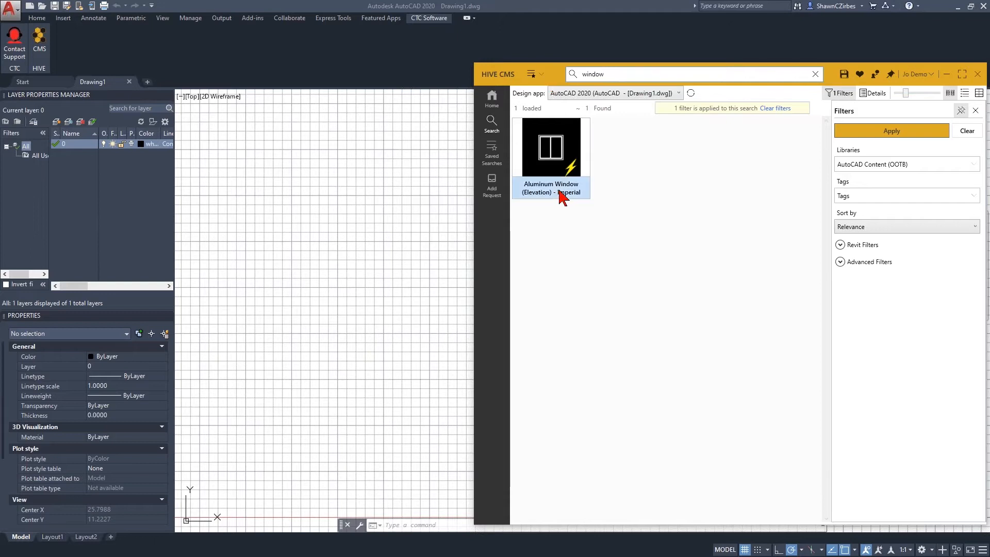
Search the library for "36" and show the content details of Door Elevation - Imperial.
left_click(569, 76)
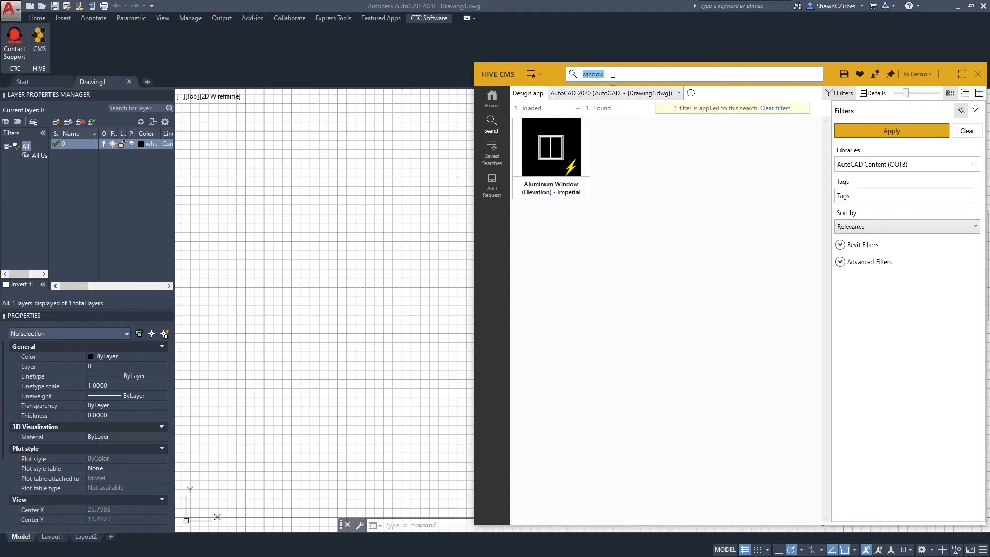
type("36")
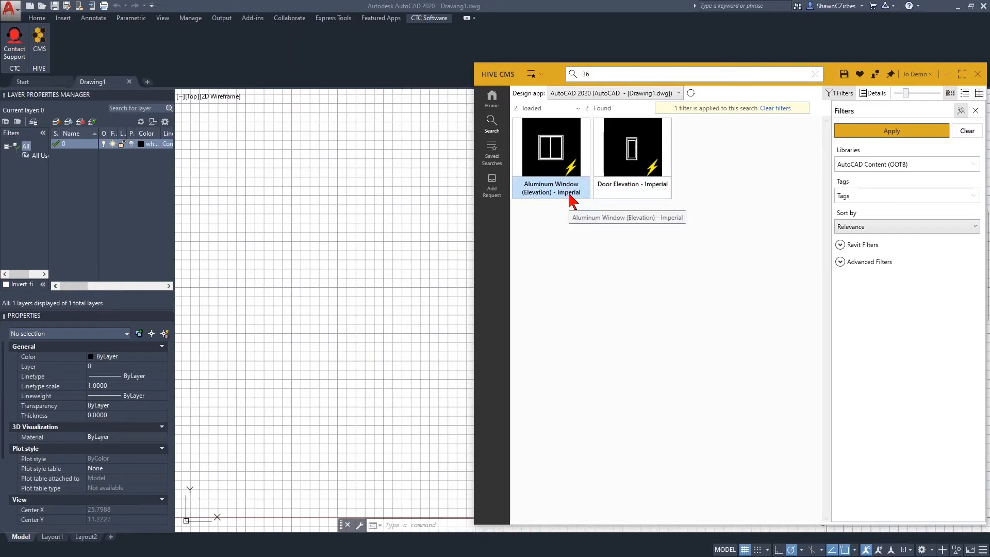
left_click(877, 97)
left_click(577, 220)
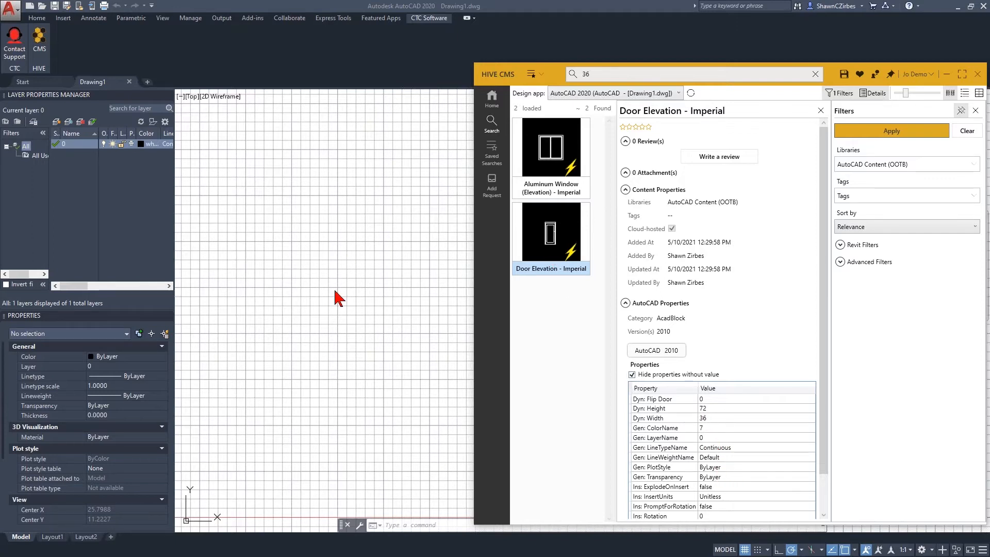
Insert the Door Elevation - Imperial block from HIVE CMS into Drawing1 near the origin and select the placed door.
left_click_drag(555, 245, 242, 296)
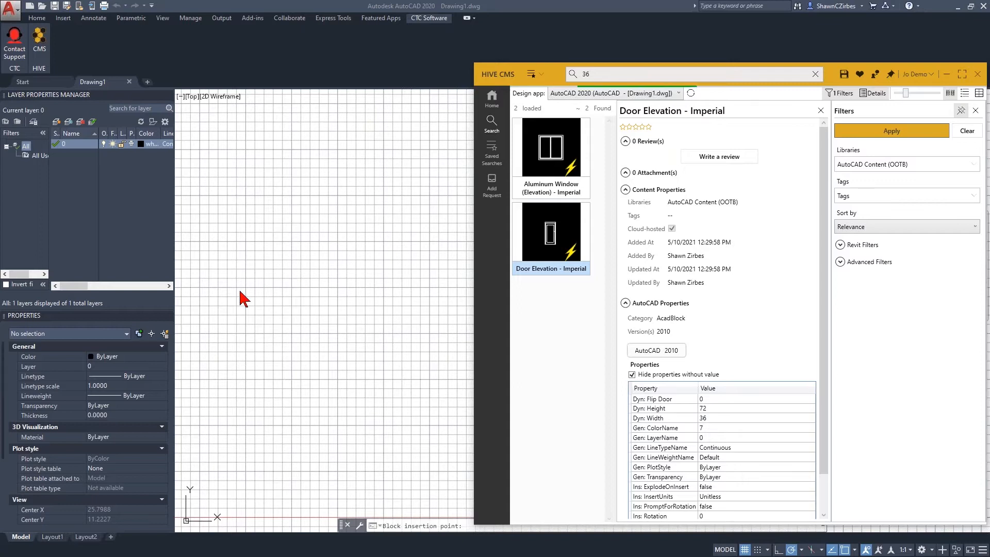
scroll(253, 332, "down", 8)
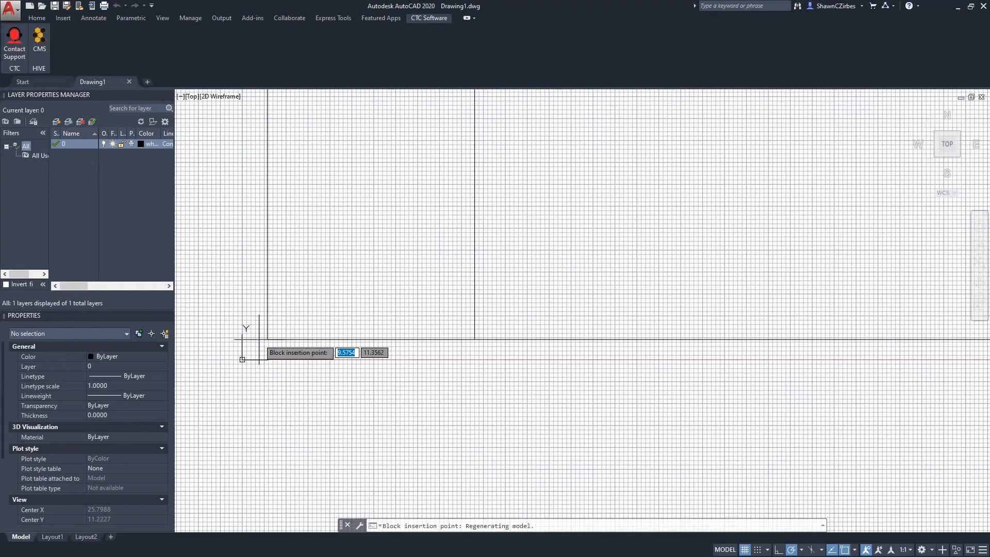
left_click(275, 326)
key("Escape")
key("Escape")
key("Escape")
scroll(287, 332, "up", 6)
left_click(304, 325)
scroll(382, 330, "down", 3)
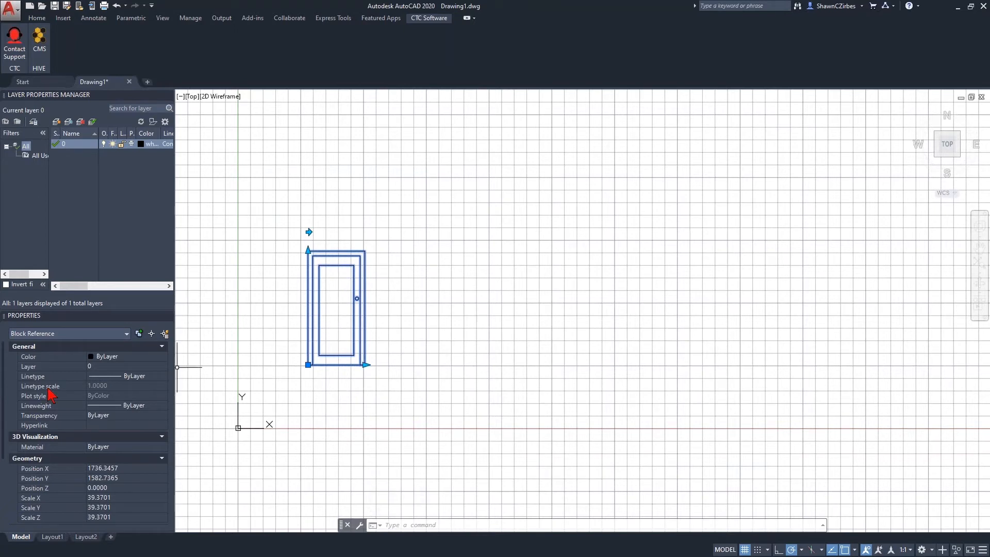
Switch back to HIVE CMS and search the library for "hyd".
key("alt+Tab")
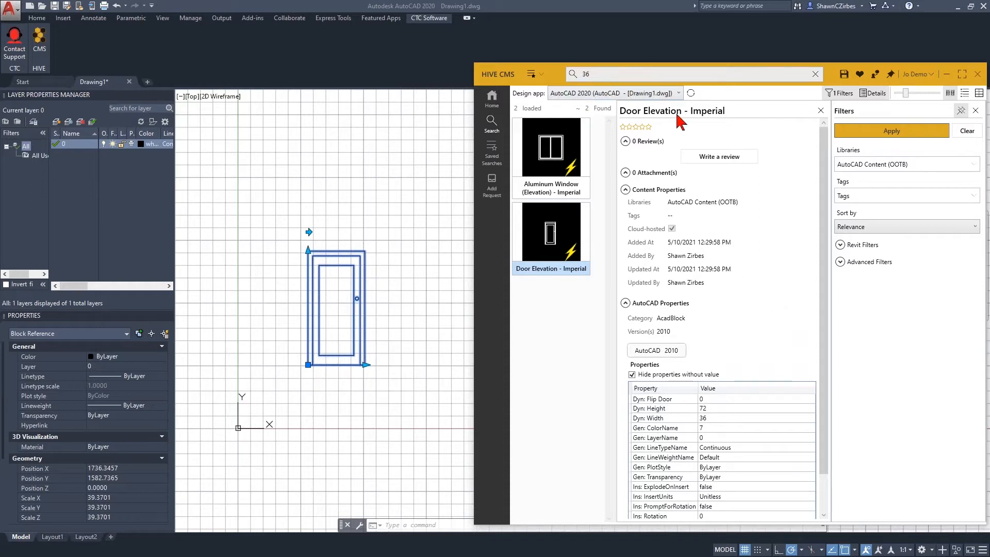
left_click(605, 76)
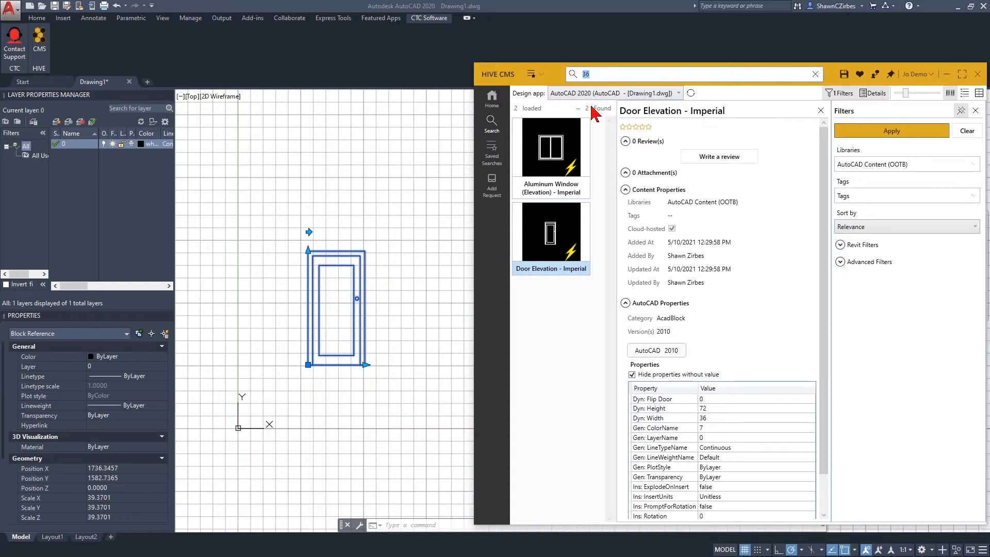
type("hyd")
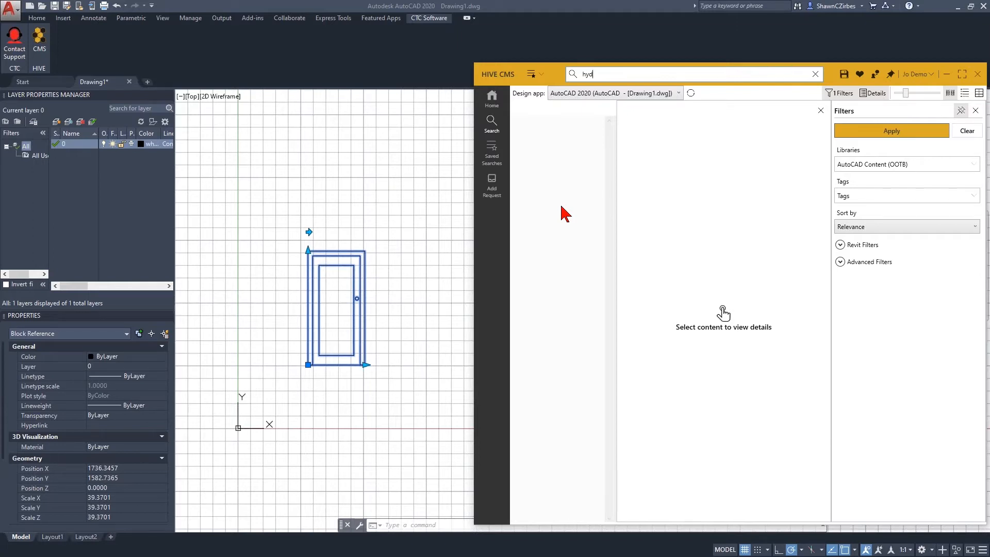
double_click(585, 75)
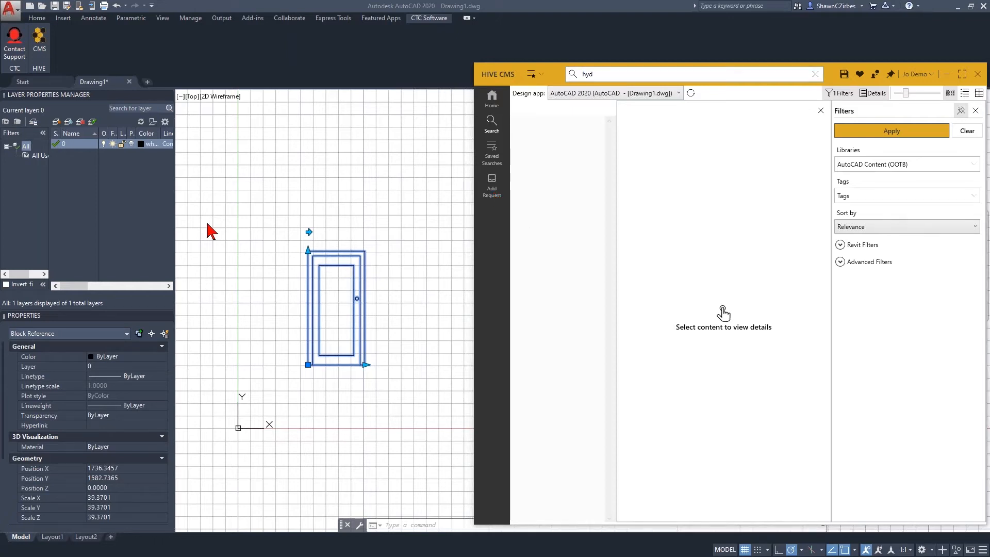
In the browser, separate the HIVE requests page into its own window and create a request with the subject "Need a Fire Hydrant for Reasons".
left_click_drag(207, 223, 147, 1)
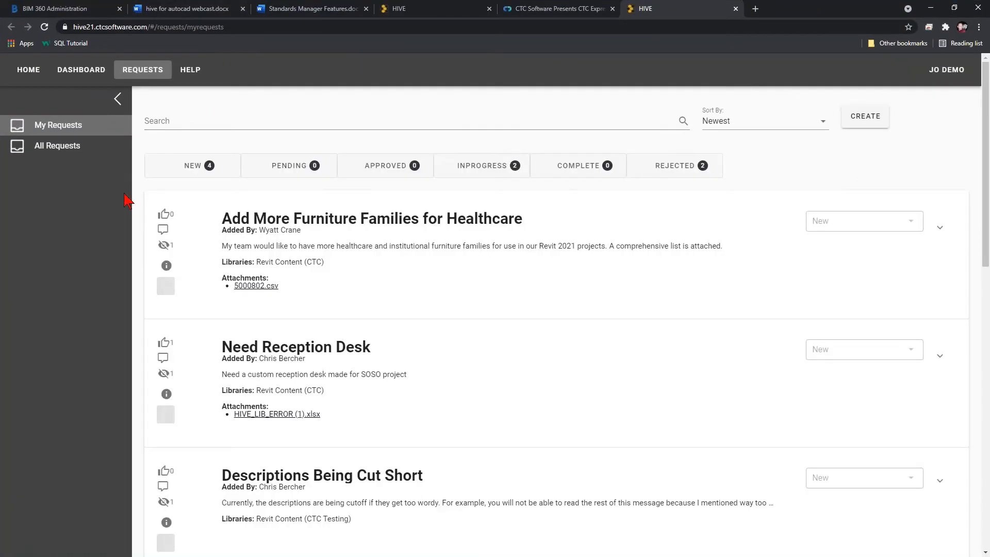
left_click_drag(794, 6, 566, 1)
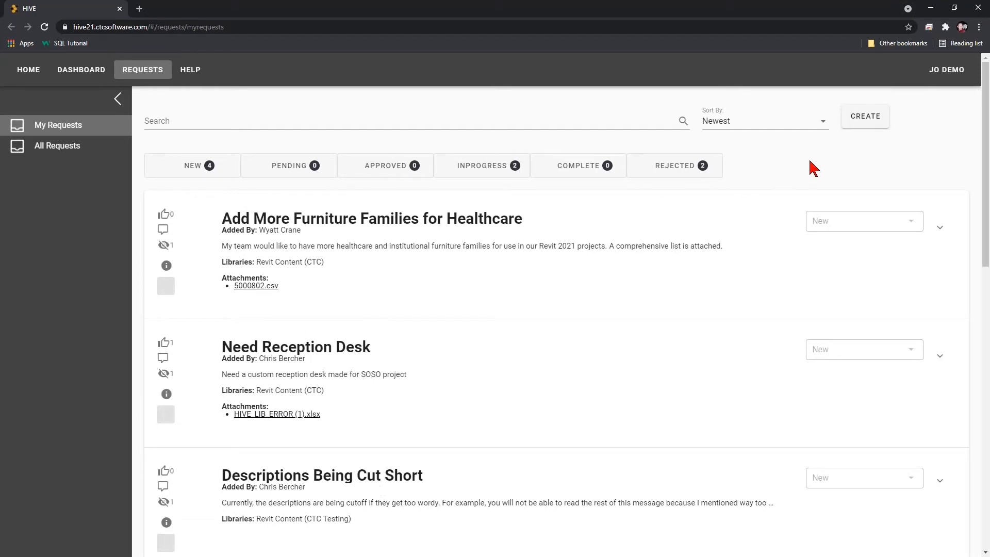
left_click(865, 117)
left_click(167, 160)
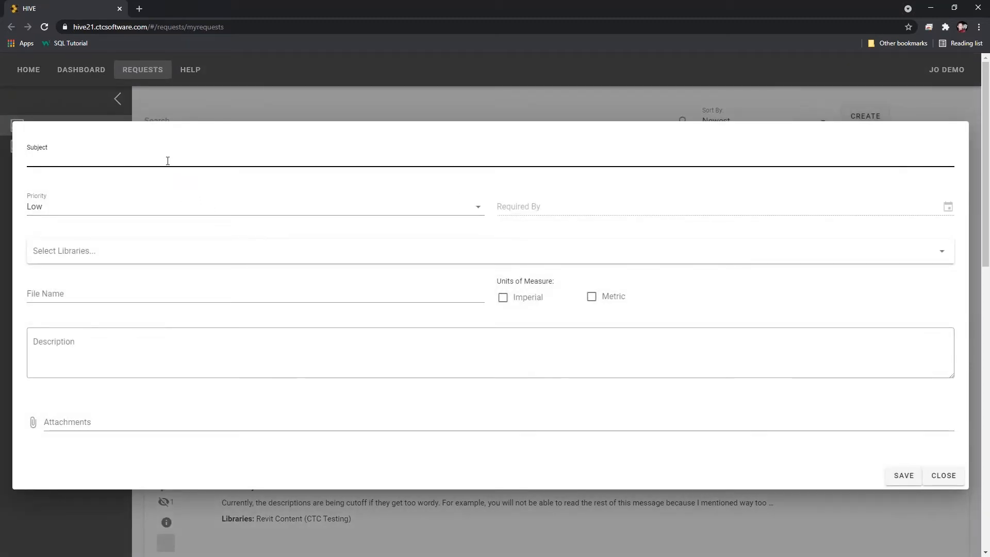
type("Need a Fire Hydrant")
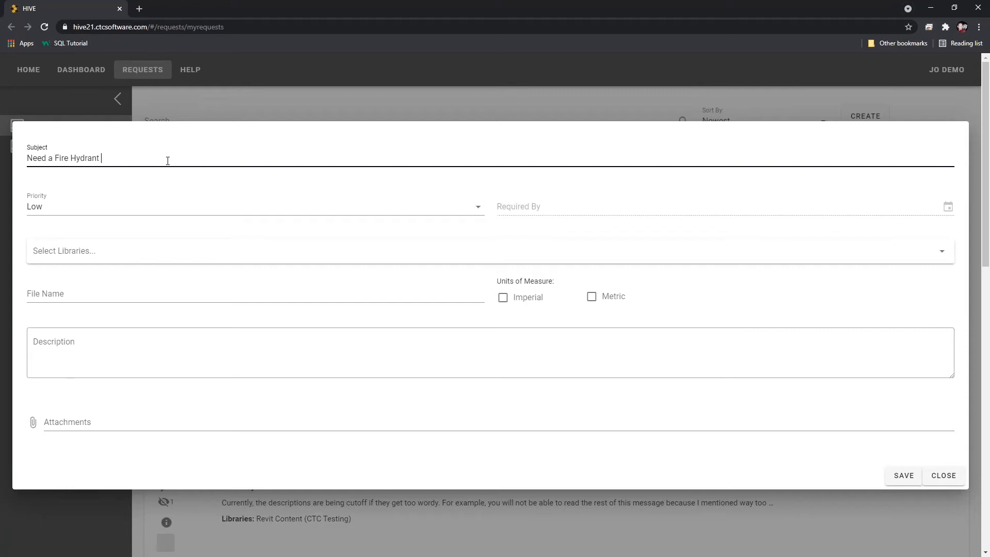
type(" for Reasons")
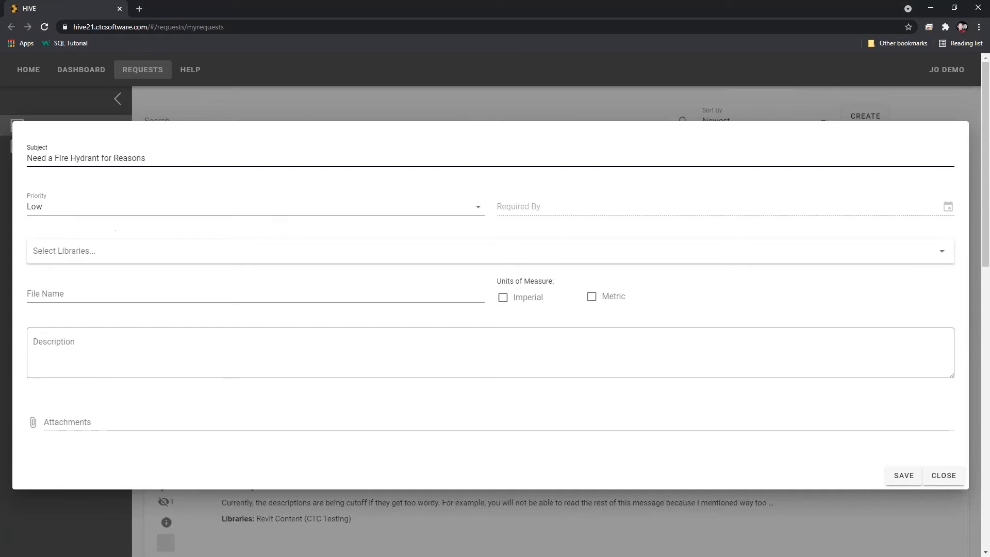
Assign the new request to the AutoCAD Content (OOTB) library.
left_click(116, 250)
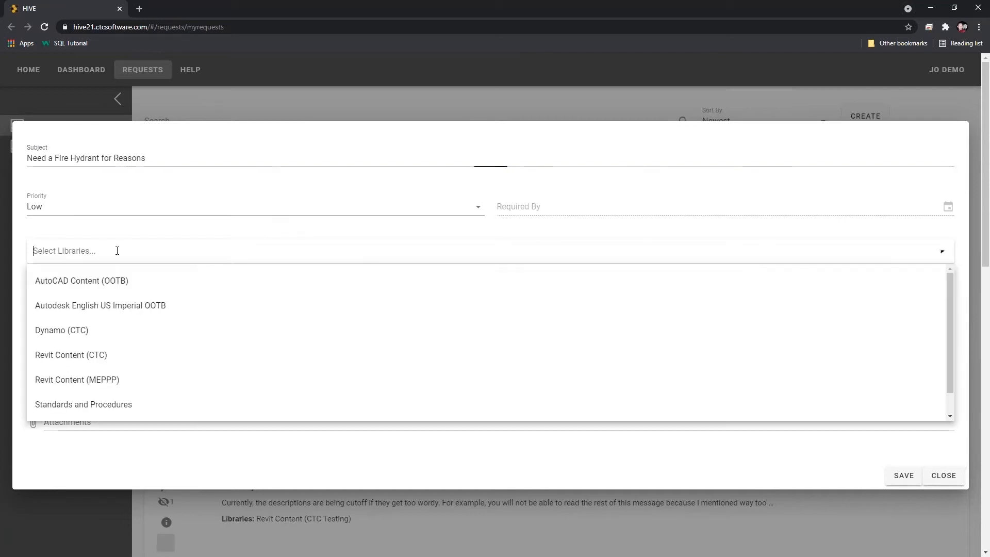
left_click(103, 282)
left_click(123, 230)
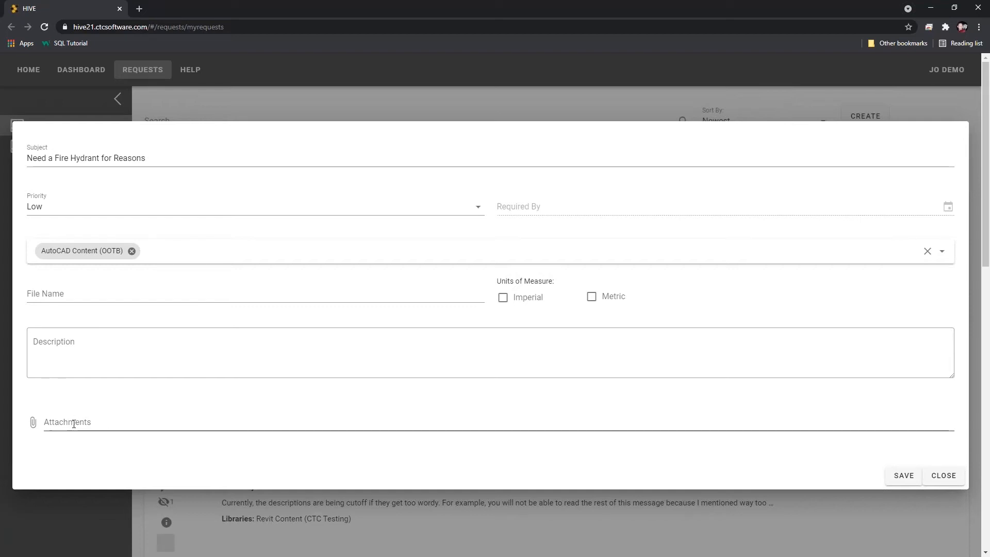
Describe the request as a plan symbol for a hydrant and save it.
left_click(65, 344)
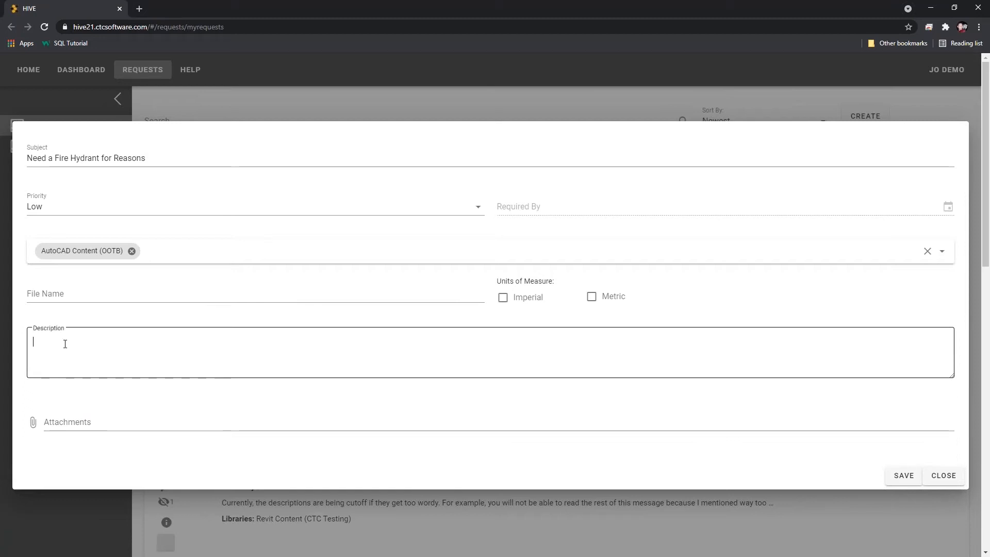
type("Plan s")
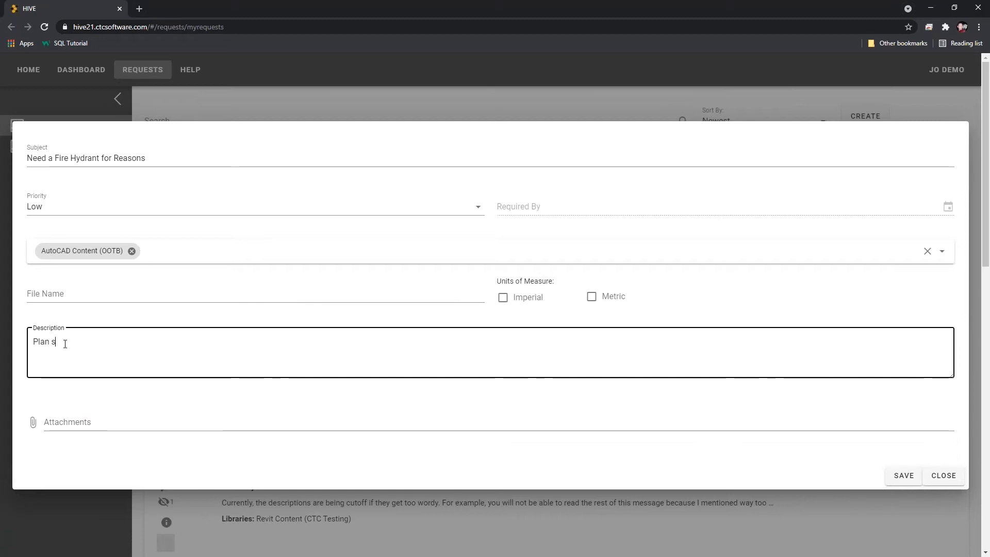
type("ymbol for ")
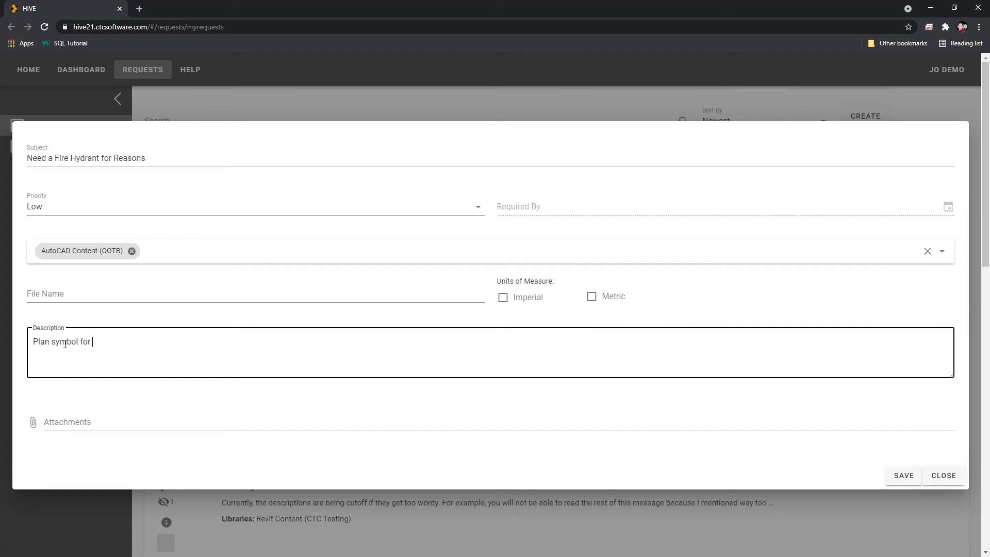
type("a hydrant")
left_click(901, 476)
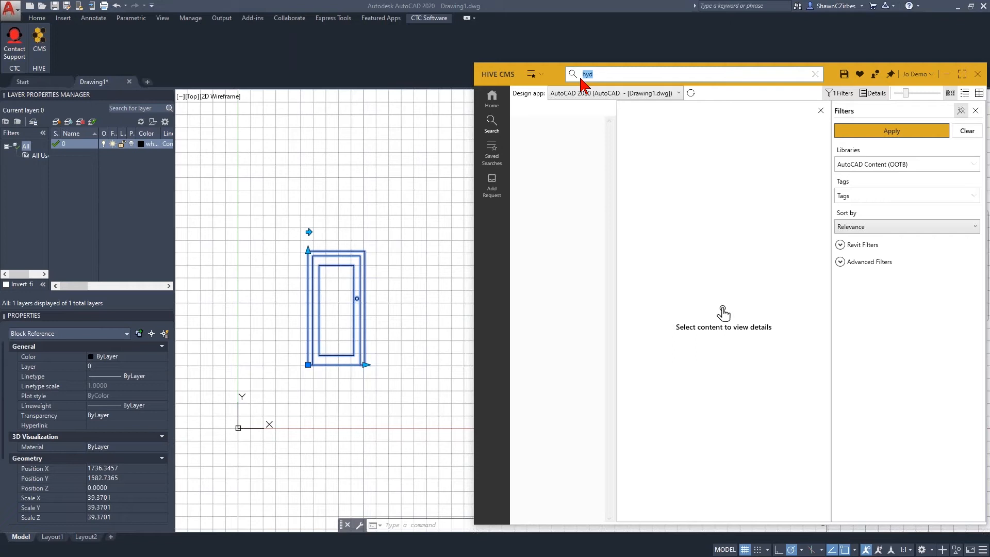
In HIVE CMS, search for "36" and review the properties of Door Elevation - Imperial and the saved searches list.
type("36")
key("Return")
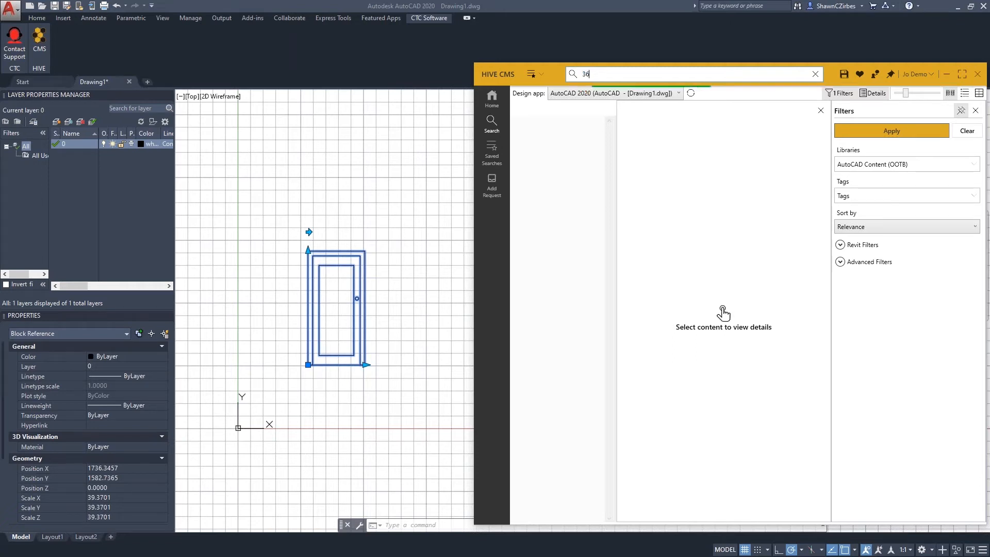
left_click(560, 236)
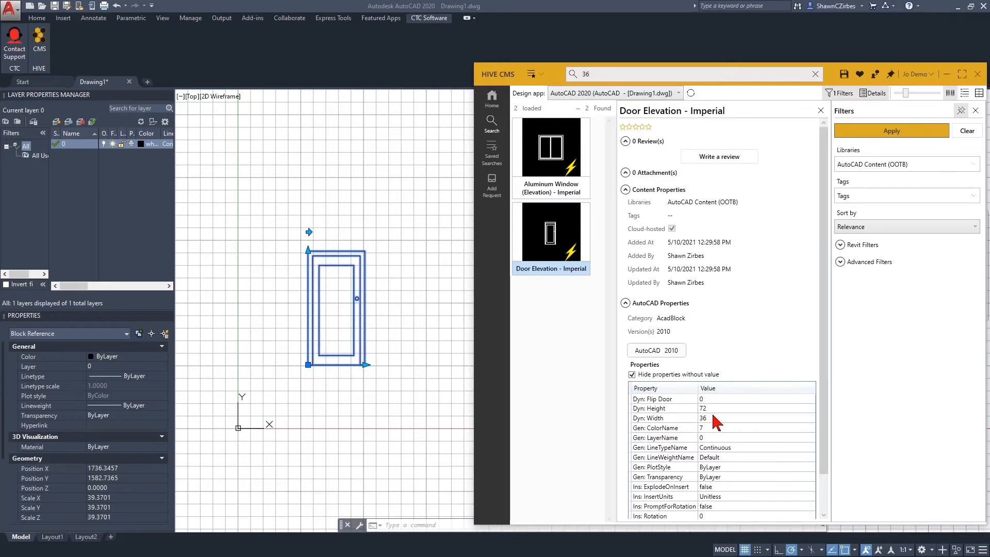
scroll(763, 322, "down", 1)
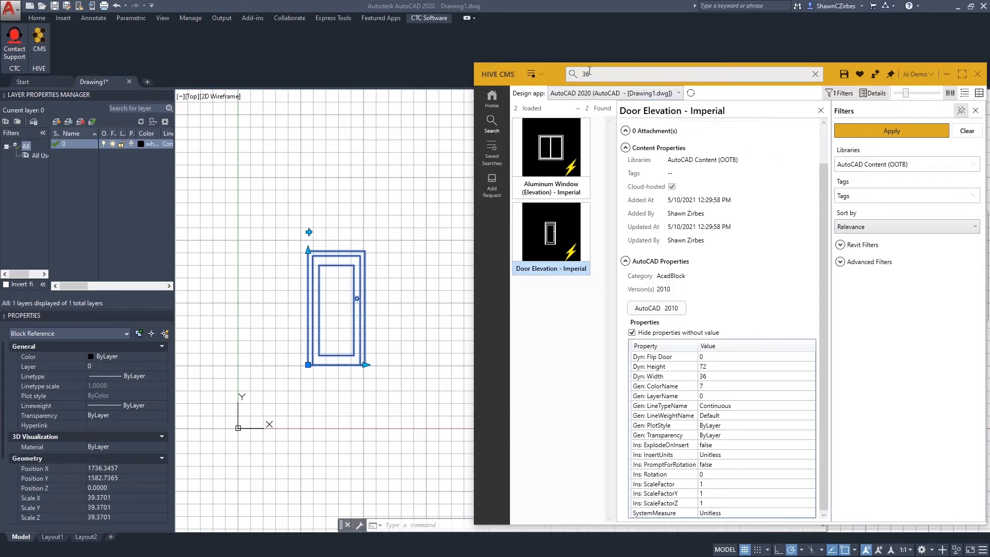
left_click(534, 75)
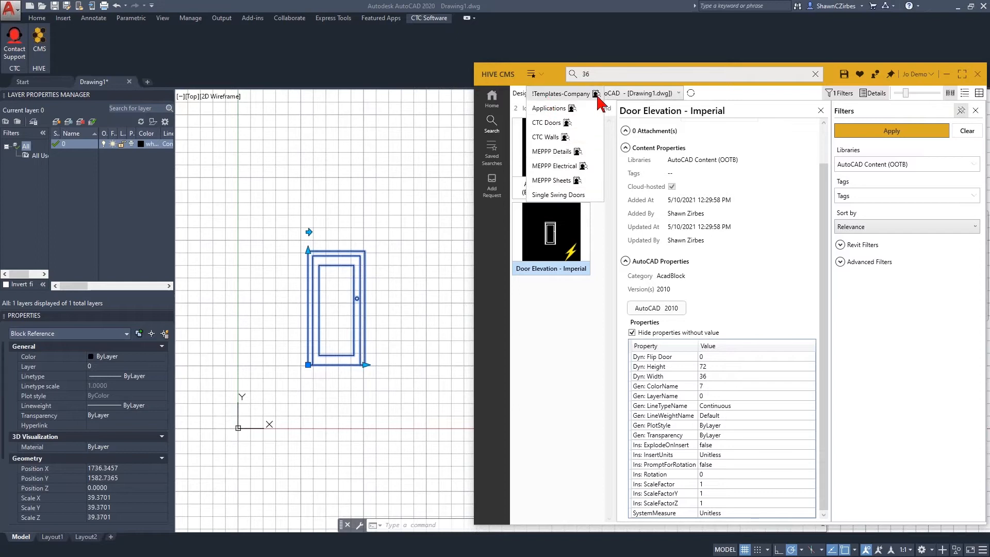
left_click(582, 373)
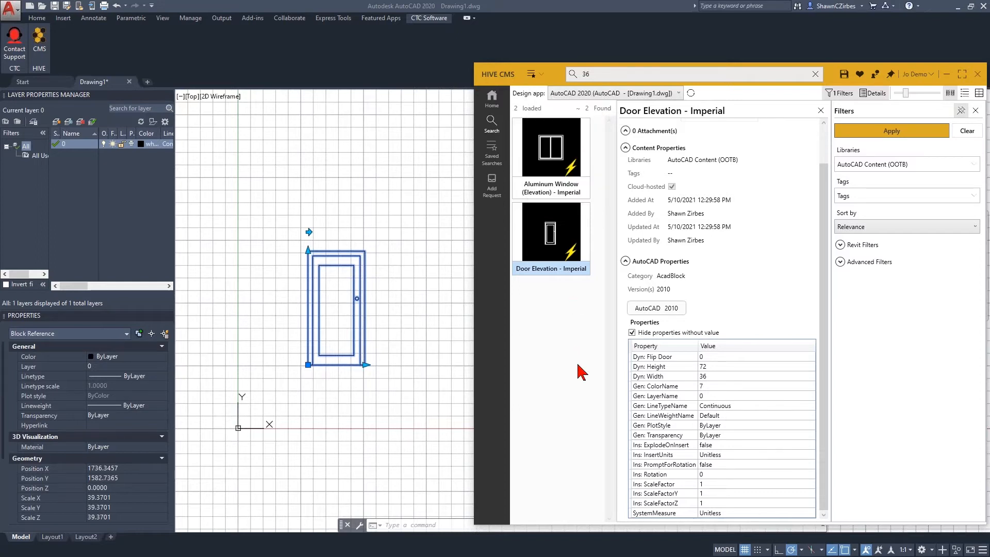
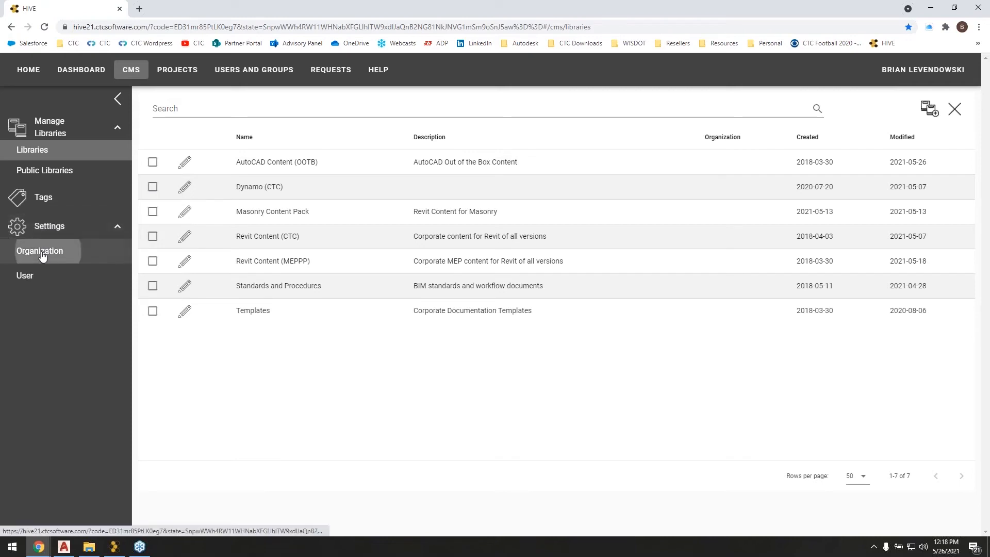
Review the CMS organization settings and the roles and members of the Project Managers group.
left_click(43, 253)
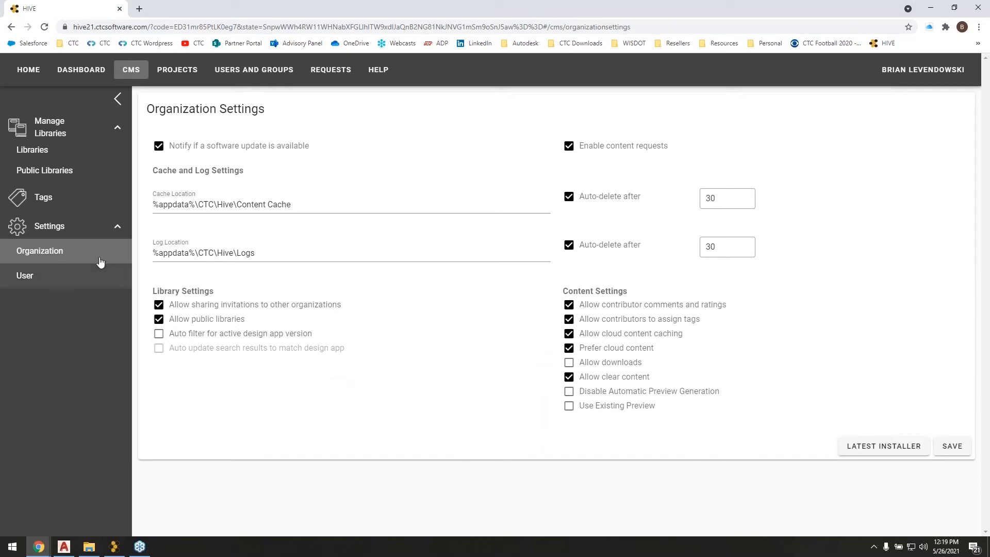
left_click(249, 70)
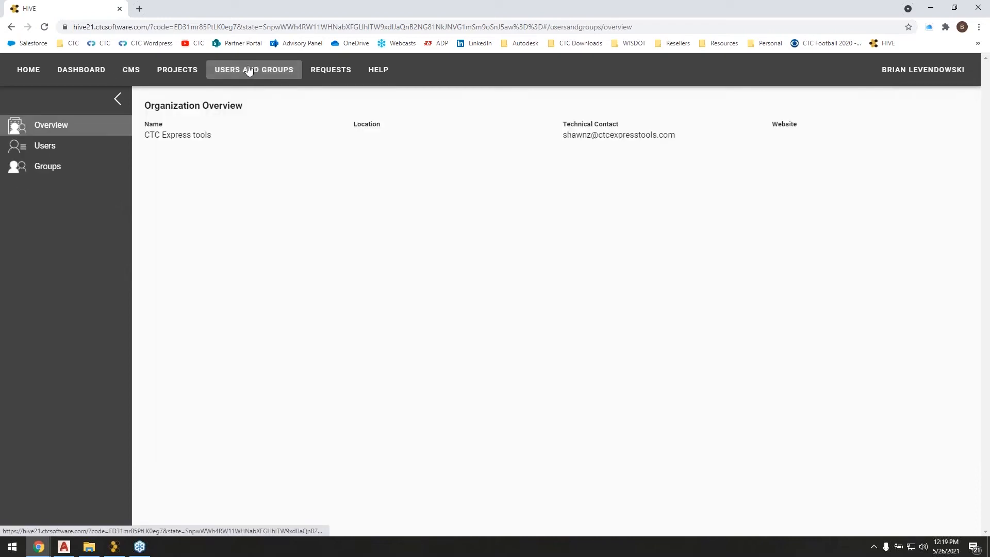
left_click(43, 169)
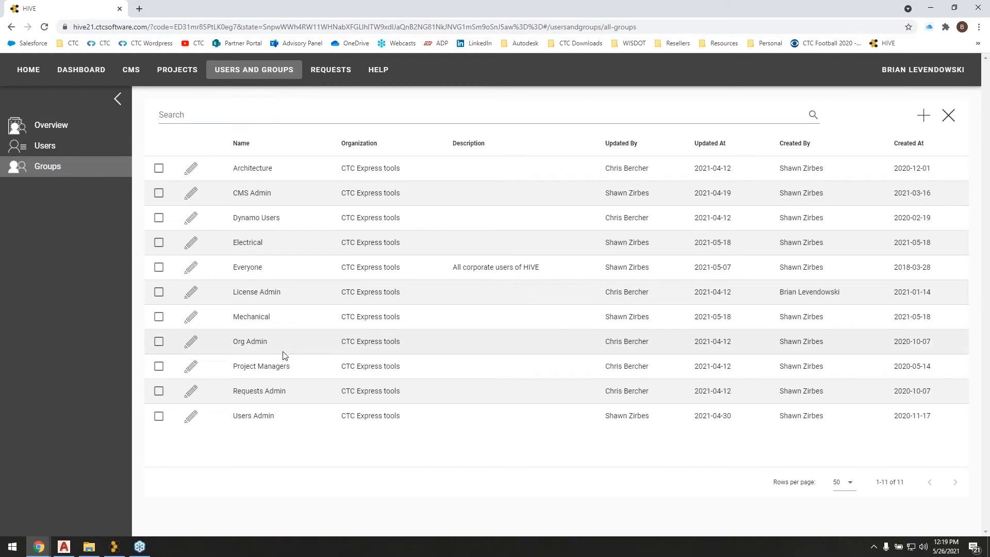
left_click(191, 366)
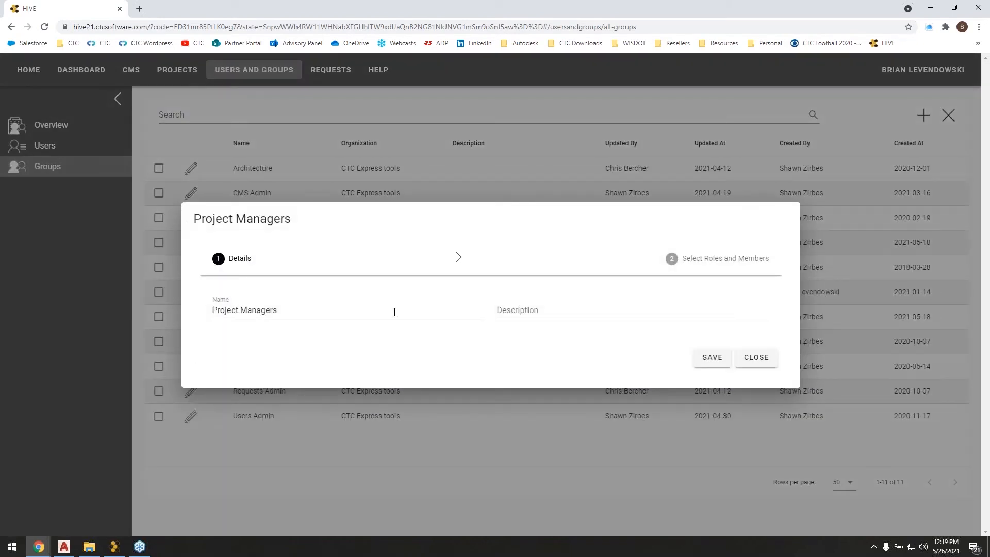
left_click(704, 261)
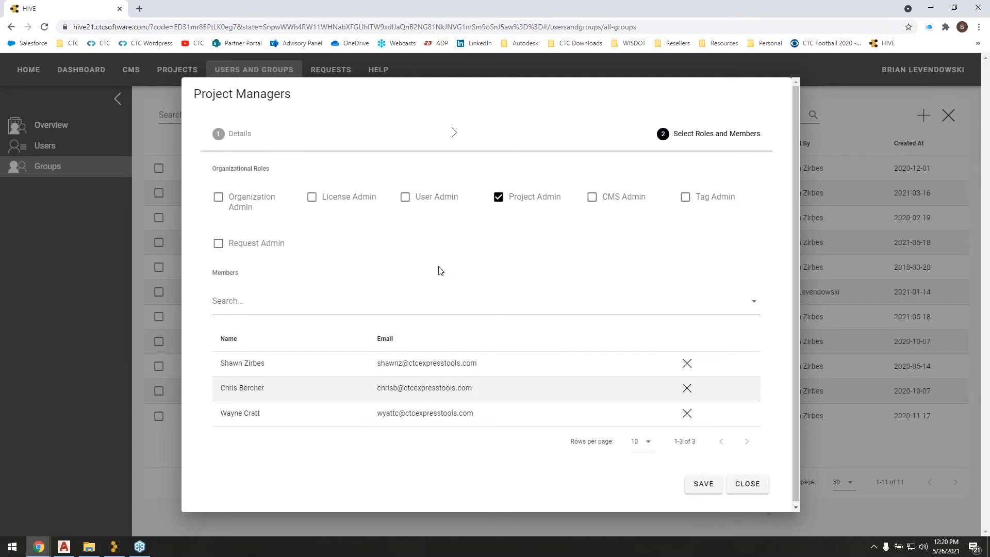
left_click(748, 485)
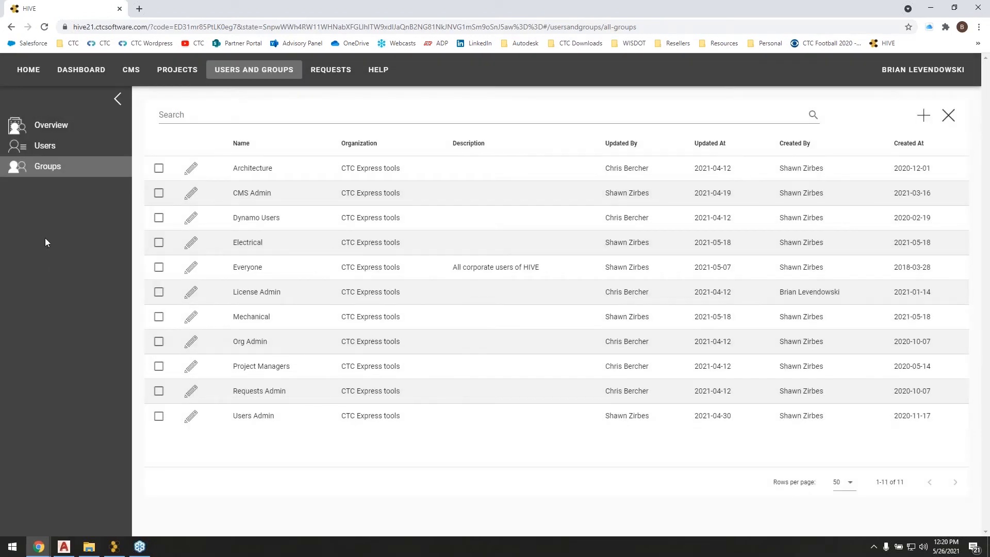
Create a new CMS library named "AutoCAD Content (CTC)".
left_click(131, 69)
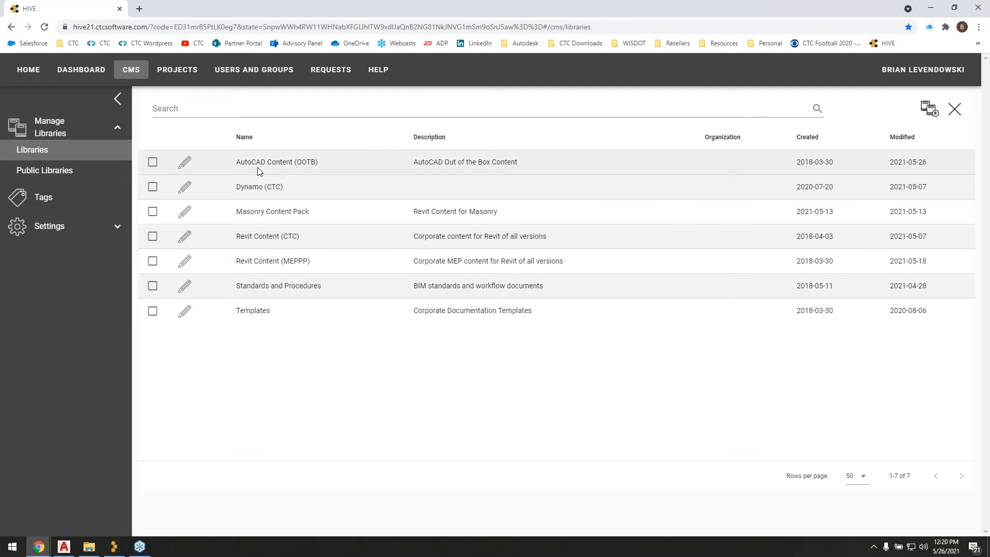
left_click(270, 165)
left_click(930, 109)
left_click(217, 271)
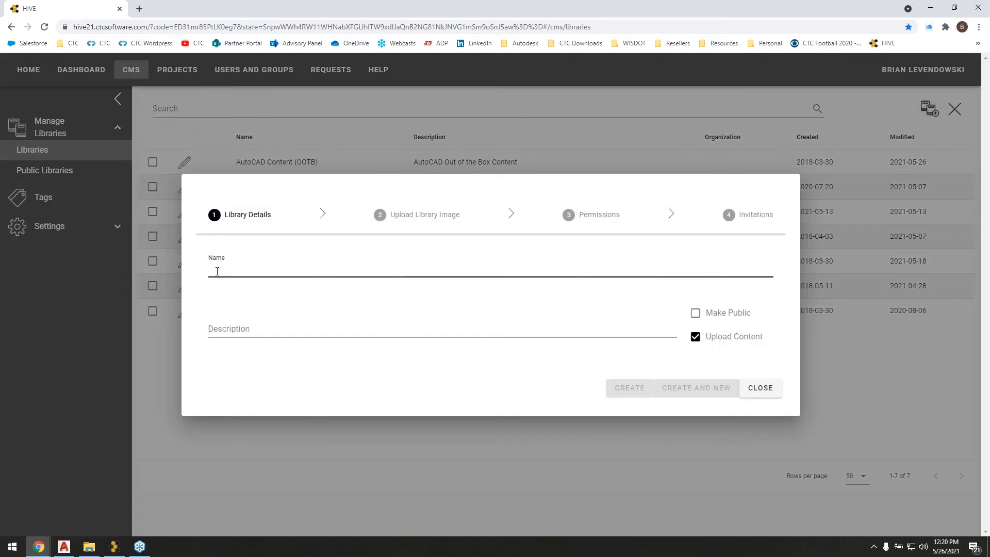
type("AutoCAD ")
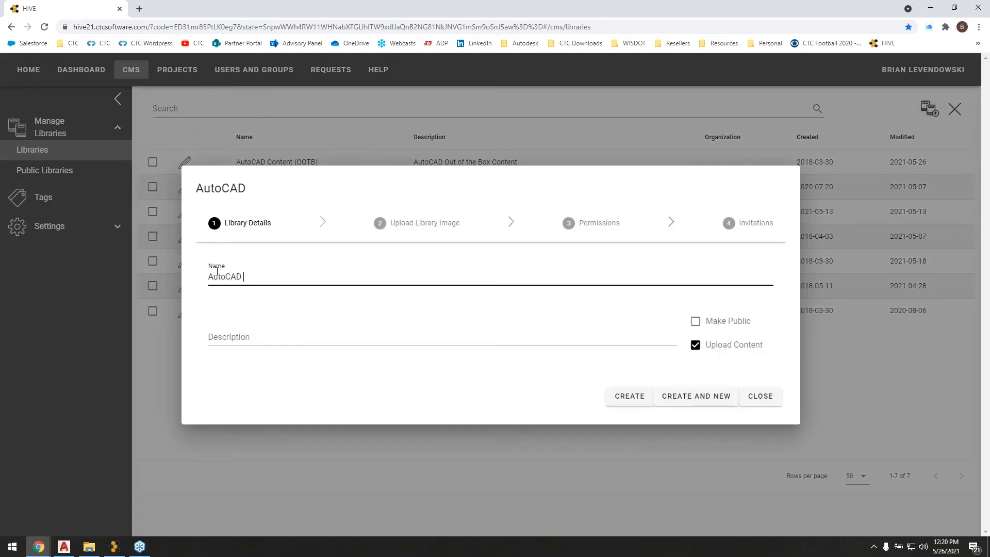
type("Content (C")
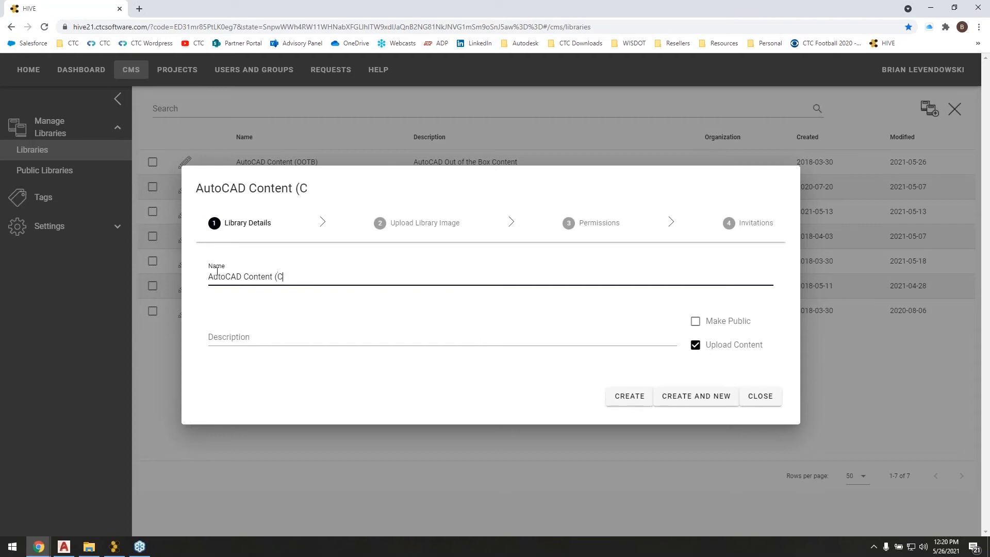
type("TC)")
left_click(627, 402)
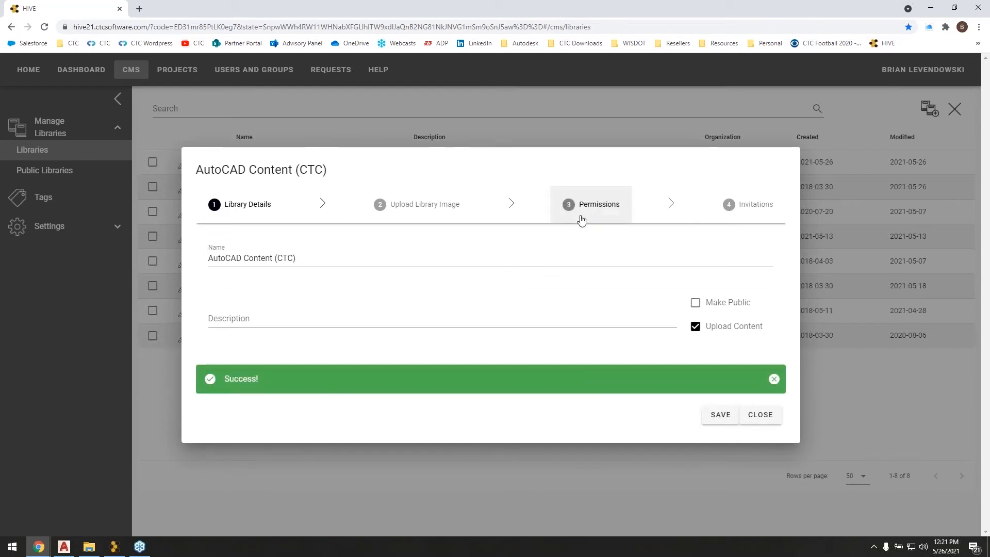
Give the Everyone group the Contributor role on the AutoCAD Content (CTC) library and save the permissions.
left_click(581, 220)
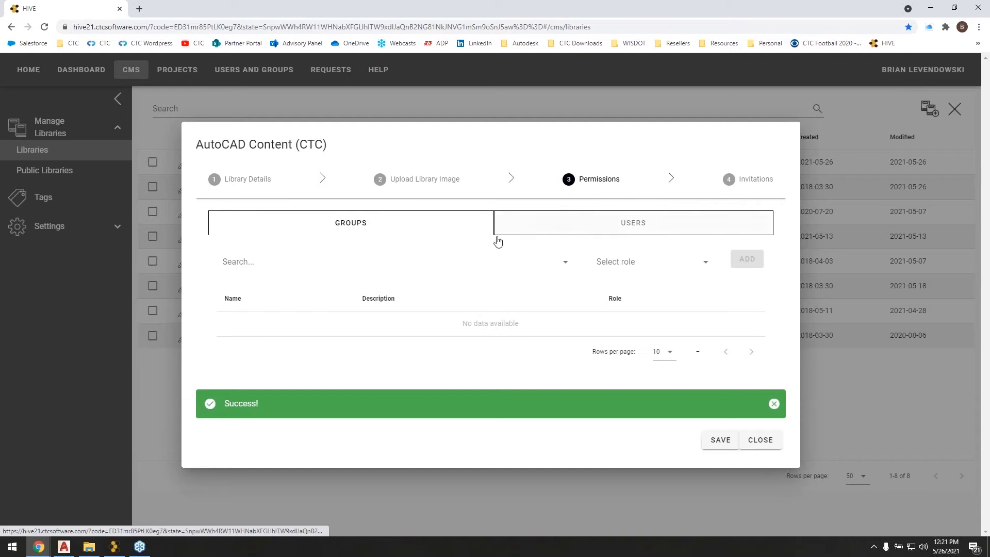
left_click(243, 259)
type("ev")
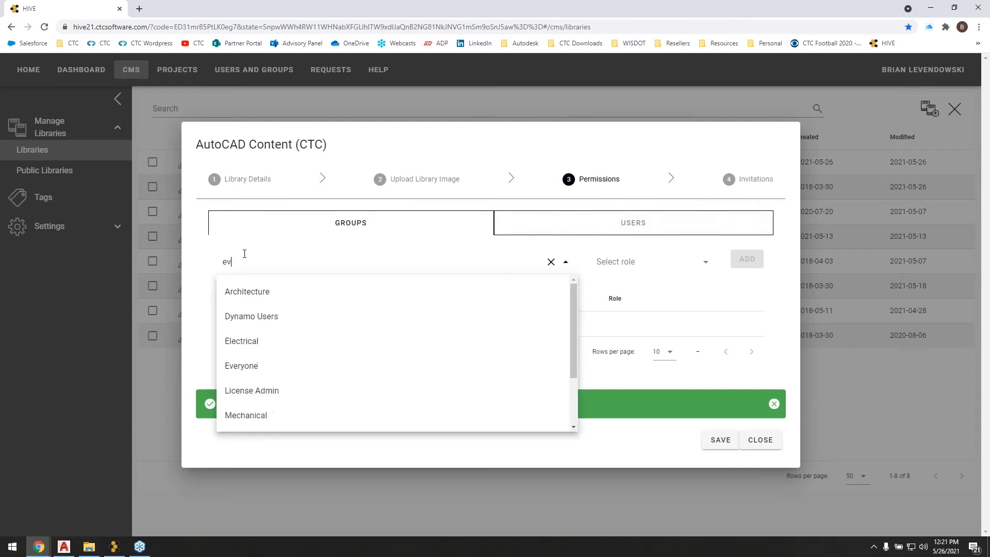
type("eryone")
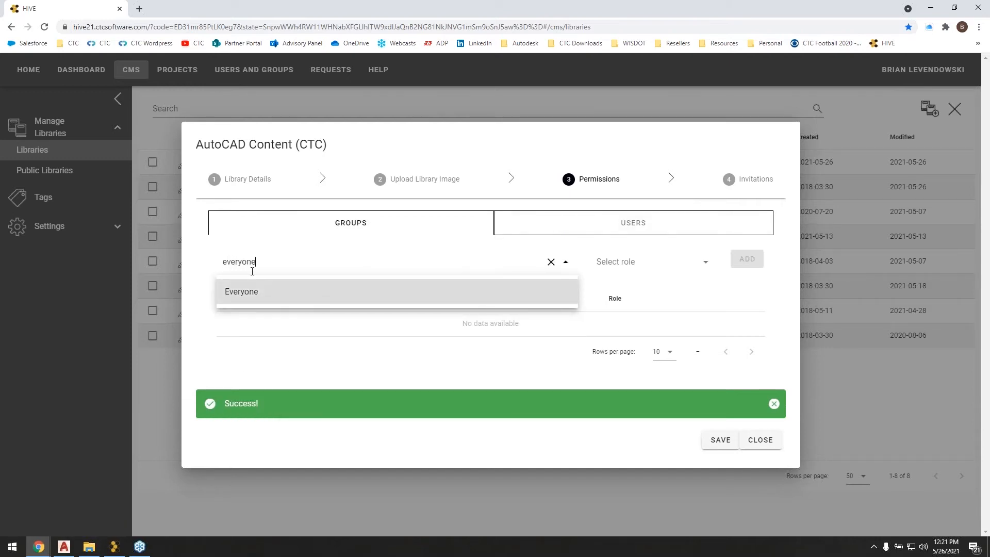
left_click(253, 293)
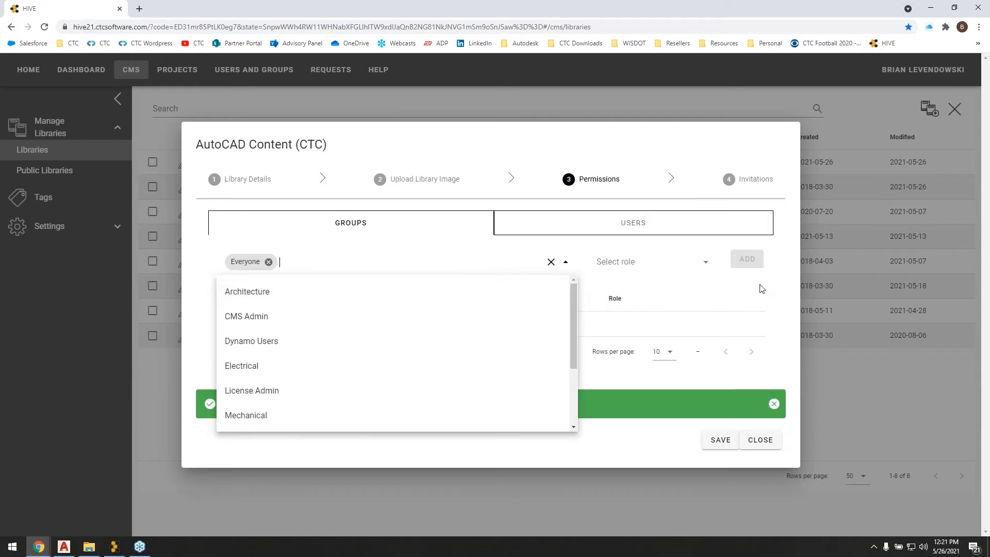
left_click(790, 286)
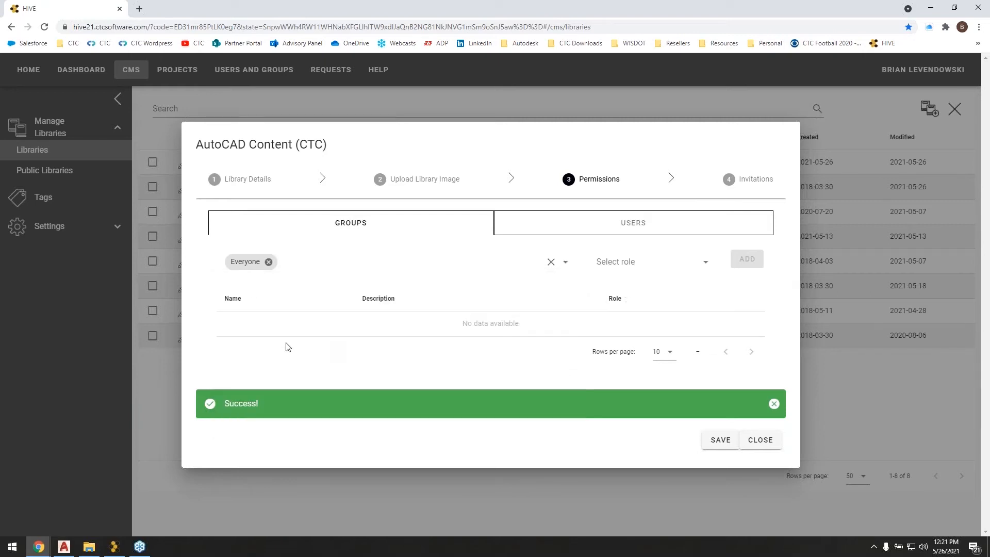
left_click(708, 263)
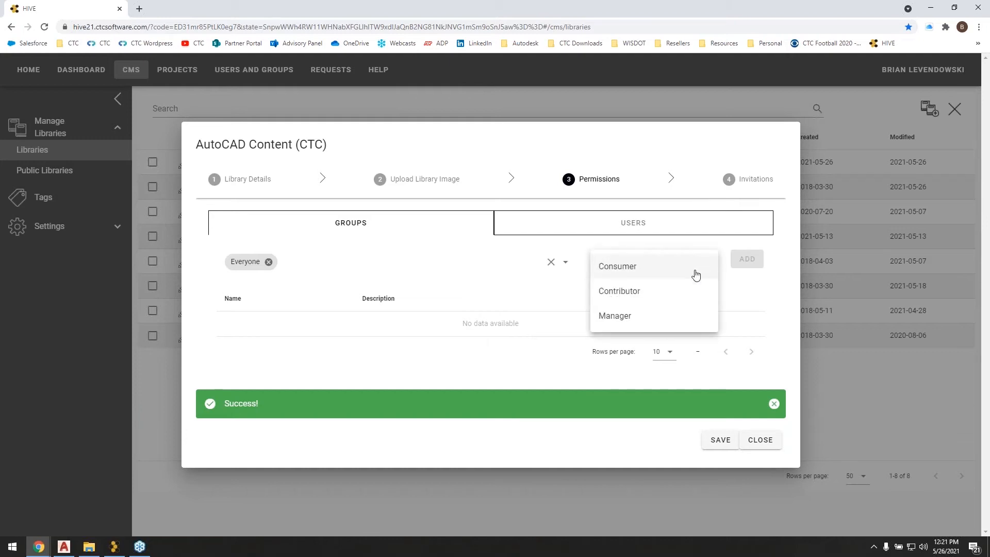
left_click(621, 291)
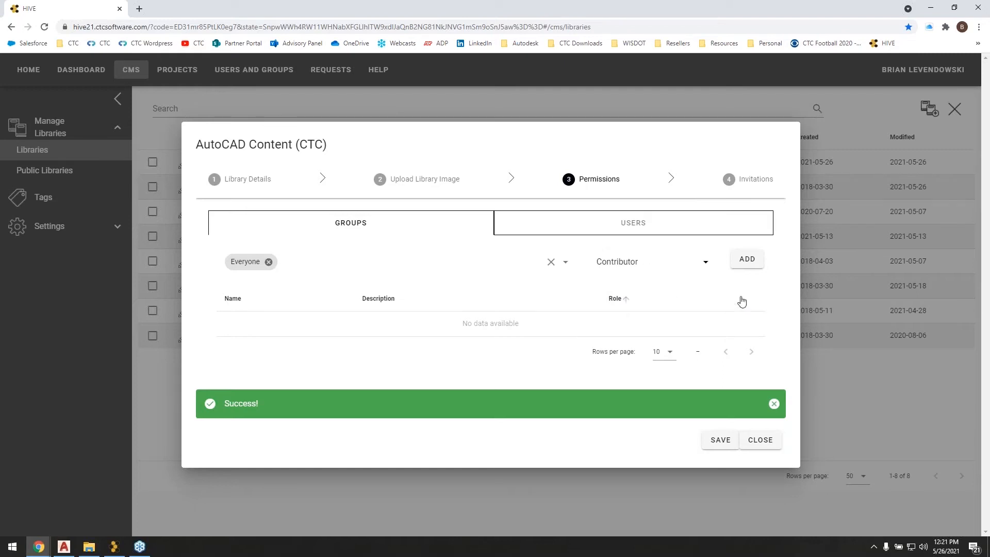
left_click(742, 258)
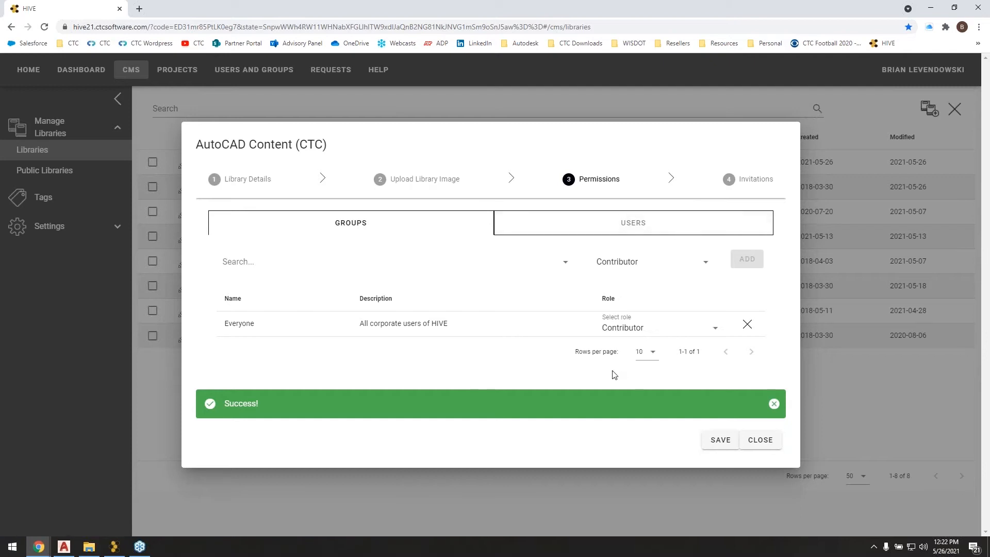
left_click(718, 443)
left_click(753, 440)
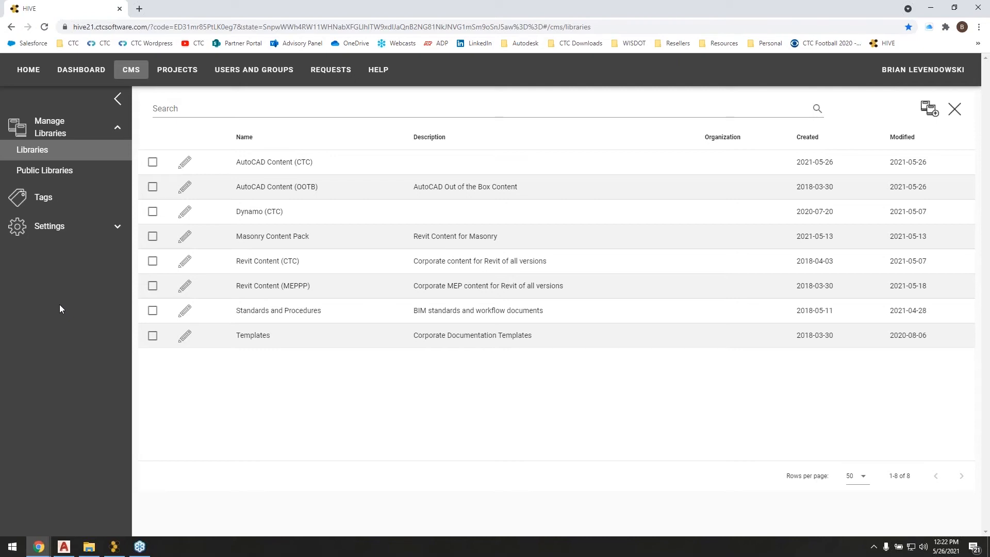
View the content requests, switch to the HIVE CMS app and refresh its libraries to open AutoCAD Content (CTC).
left_click(328, 69)
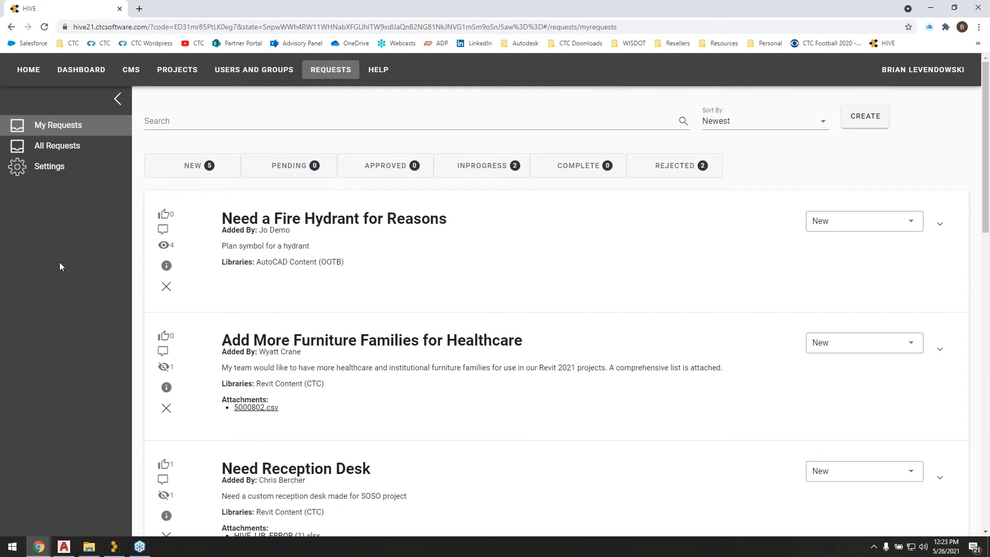
key("alt+Tab")
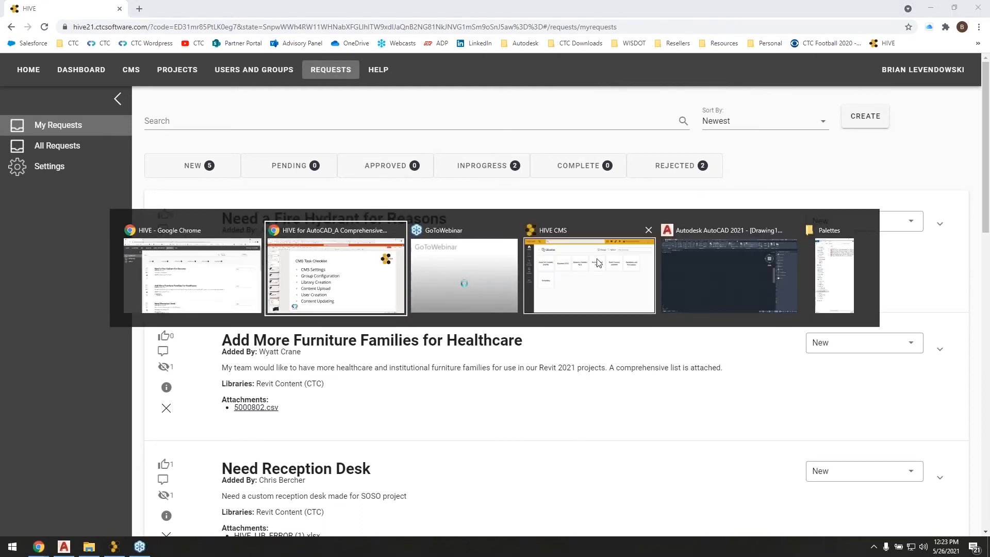
left_click(569, 284)
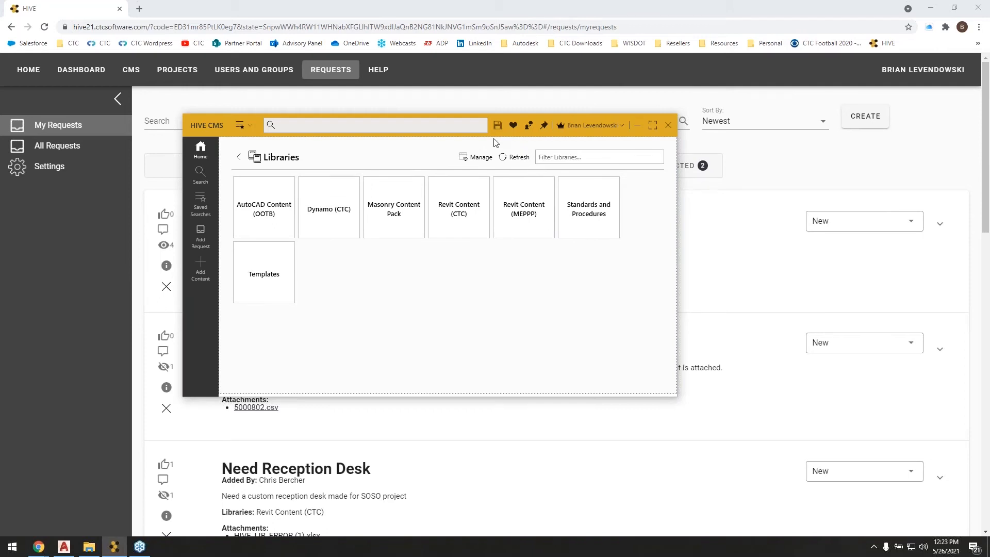
mouse_move(493, 133)
left_mouse_down()
mouse_move(505, 147)
mouse_move(505, 136)
left_mouse_up()
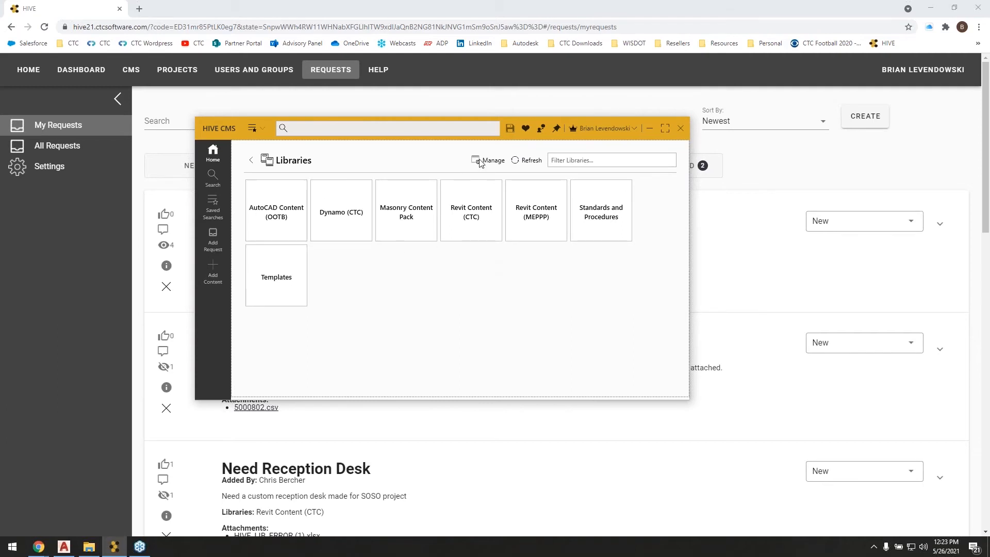
left_click(526, 160)
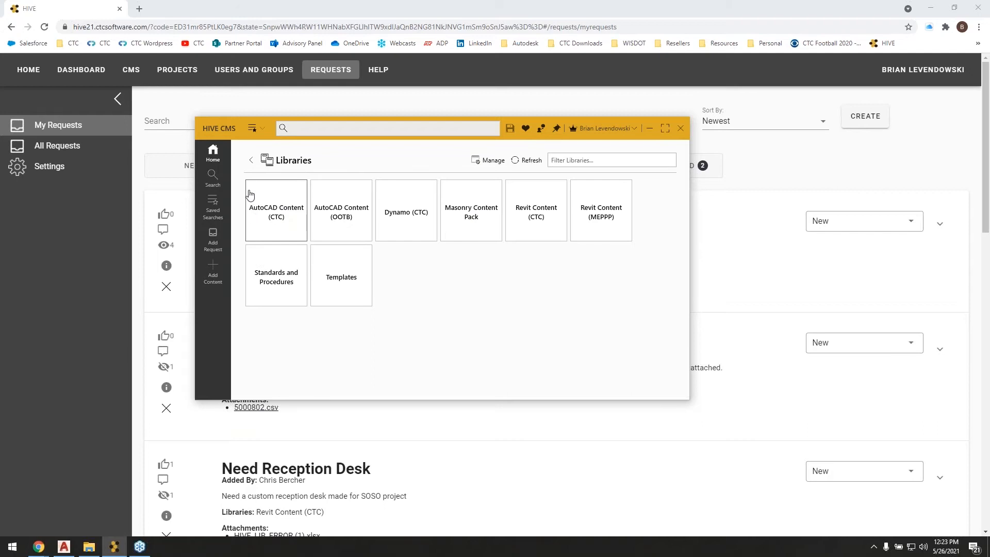
left_click(288, 213)
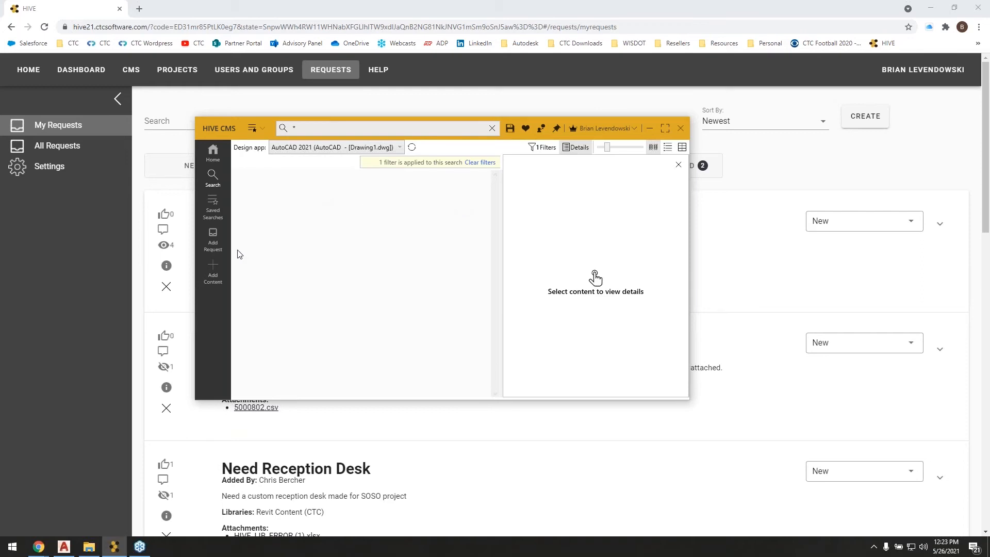
Add Water Shutoff.dwg, Water Valve.dwg and Well.dwg from the Blocks as DWGs folder to the list of content to upload.
left_click(216, 270)
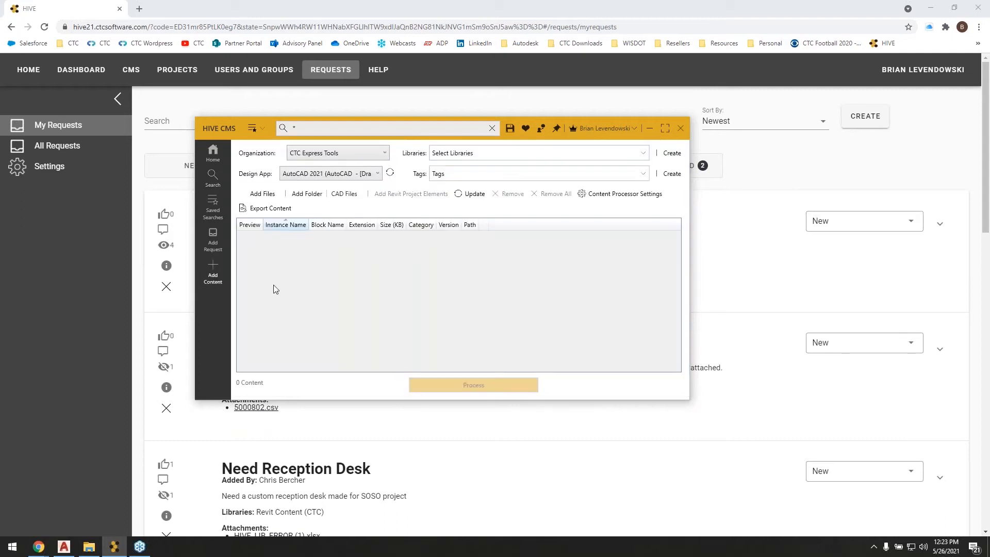
left_click_drag(541, 140, 474, 127)
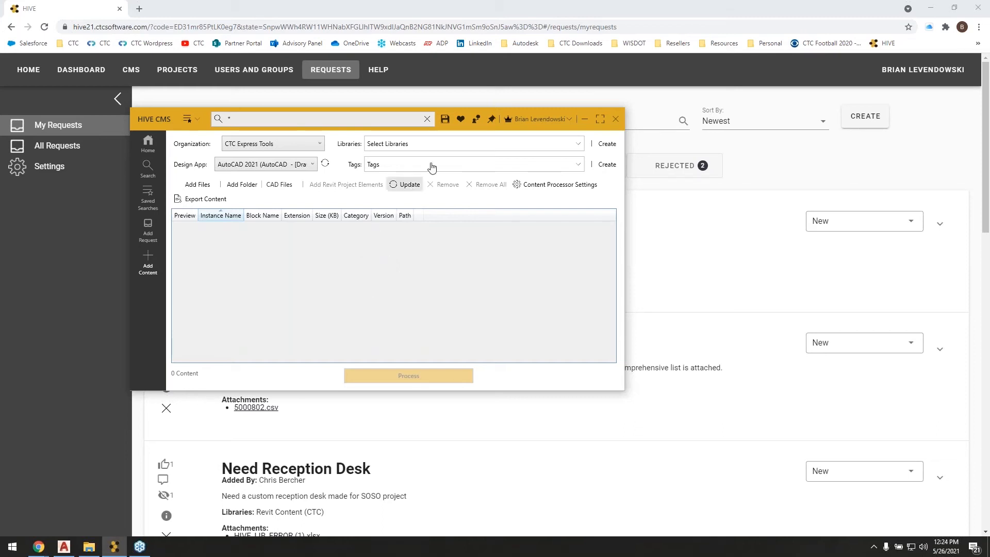
left_click_drag(447, 128, 463, 112)
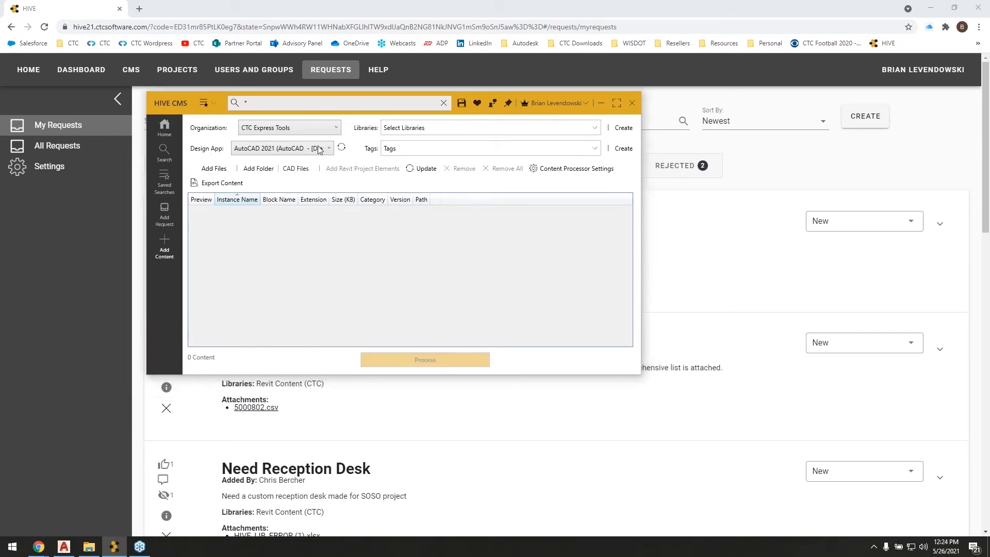
left_click(214, 168)
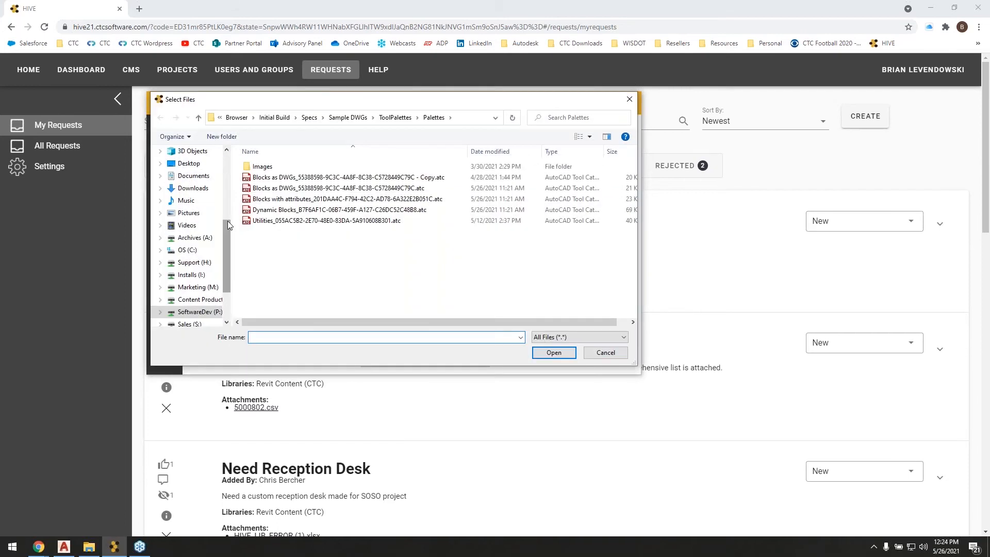
left_click(349, 118)
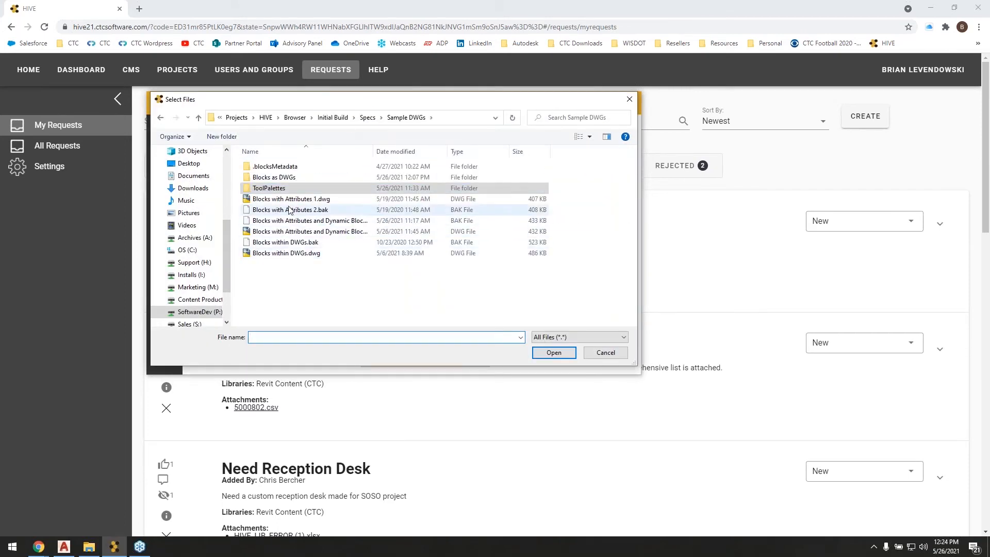
double_click(280, 179)
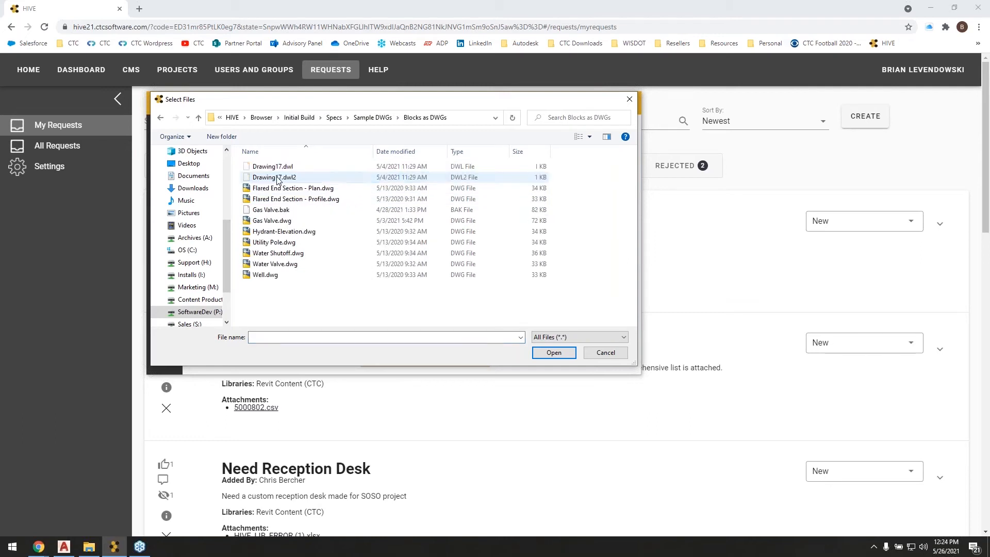
left_click(271, 277)
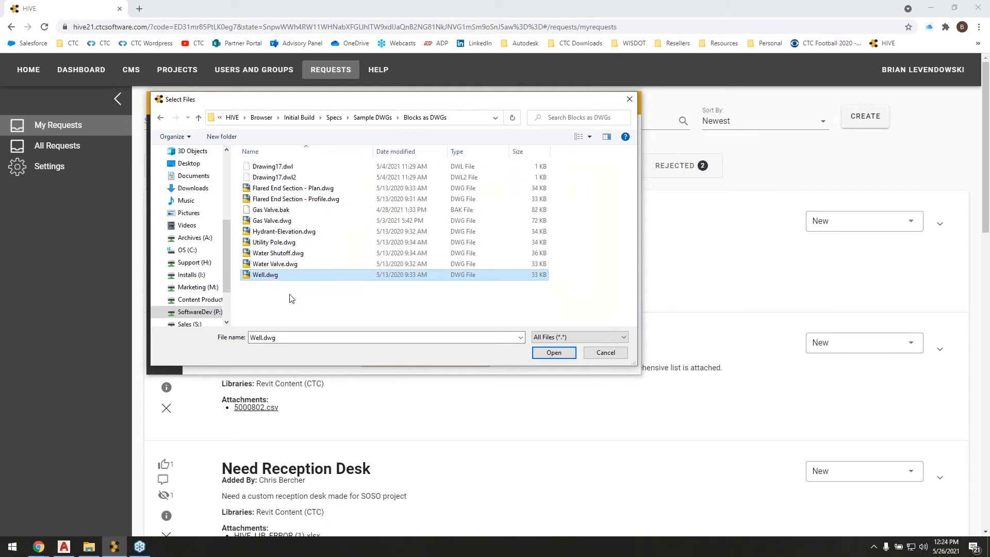
left_click_drag(304, 291, 269, 256)
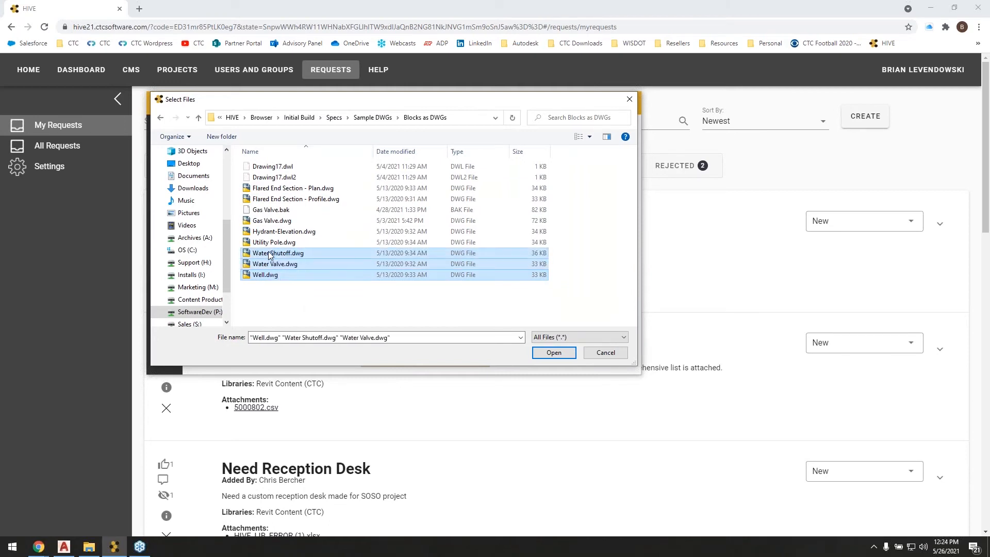
left_click(551, 353)
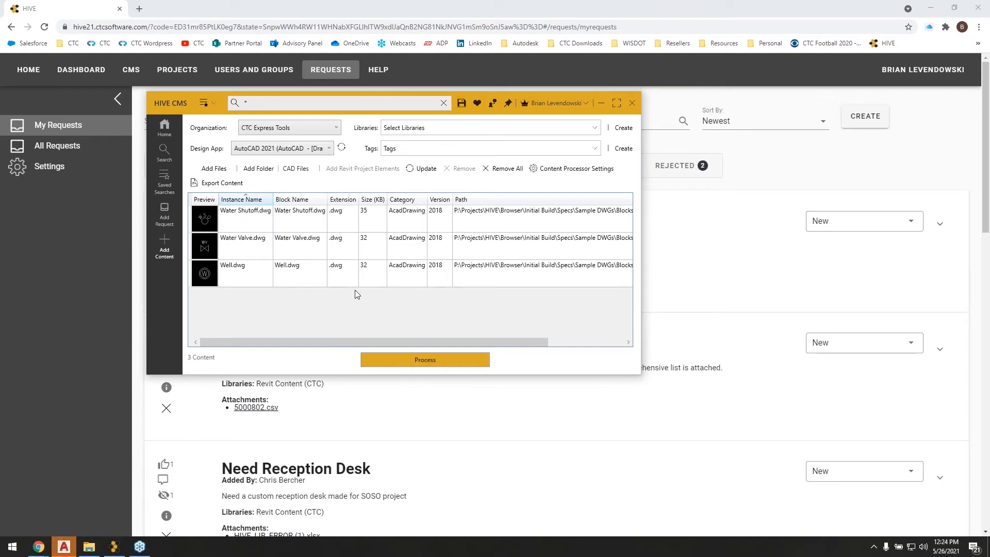
Open the block insertion settings of Well.dwg and assign the existing WATER layer.
left_click_drag(332, 340, 462, 333)
left_click_drag(533, 329, 578, 317)
left_click(611, 282)
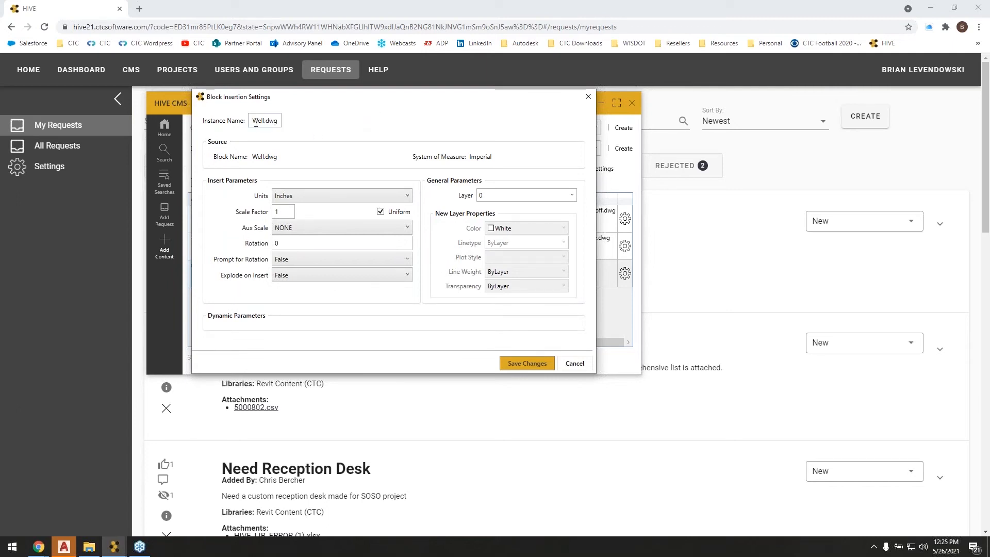
left_click_drag(253, 122, 279, 122)
left_click(572, 196)
left_click(542, 120)
left_click(571, 195)
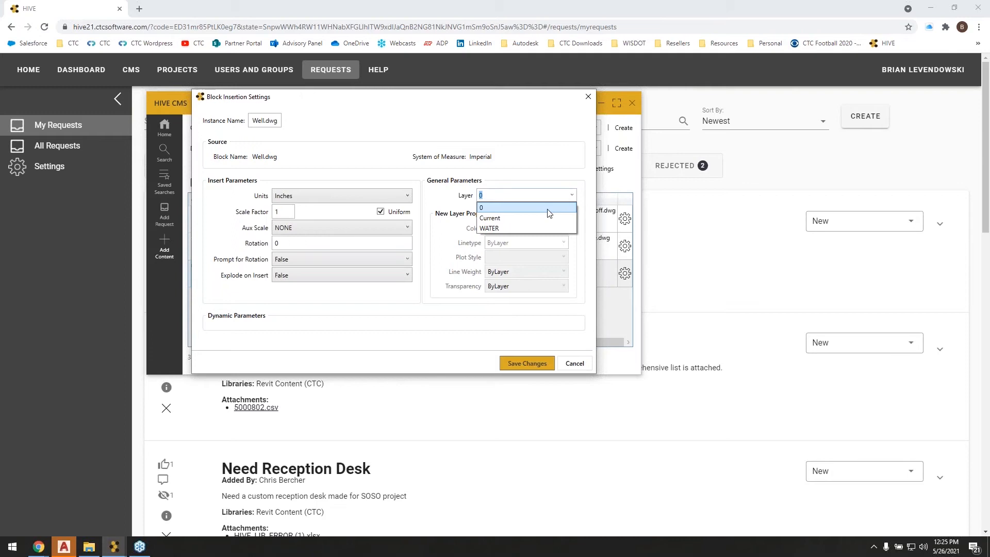
left_click(505, 229)
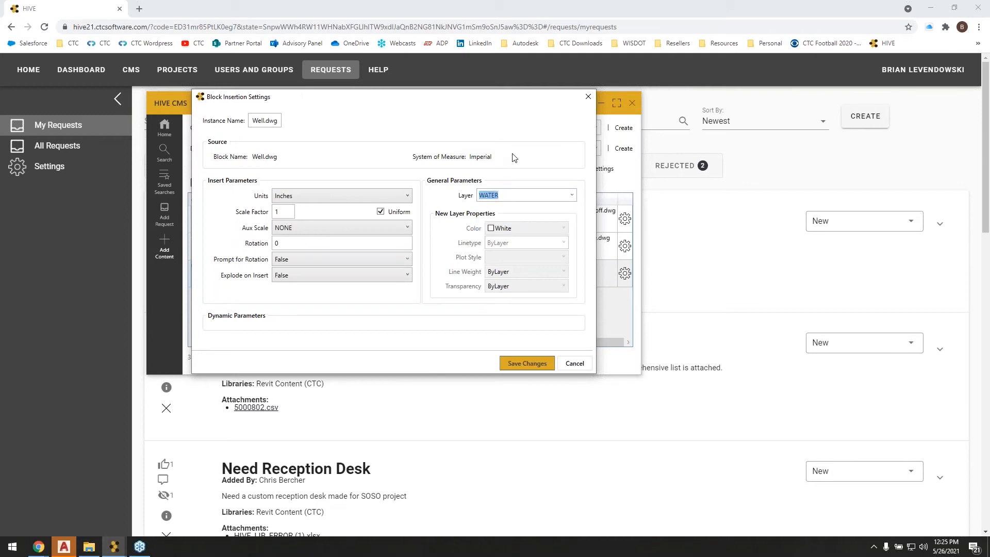
left_click(571, 196)
left_click(488, 229)
Set the insertion layer of Well.dwg to a new layer named C-WATR.
double_click(530, 191)
type("C-")
key("BackSpace")
key("BackSpace")
key("Caps_Lock")
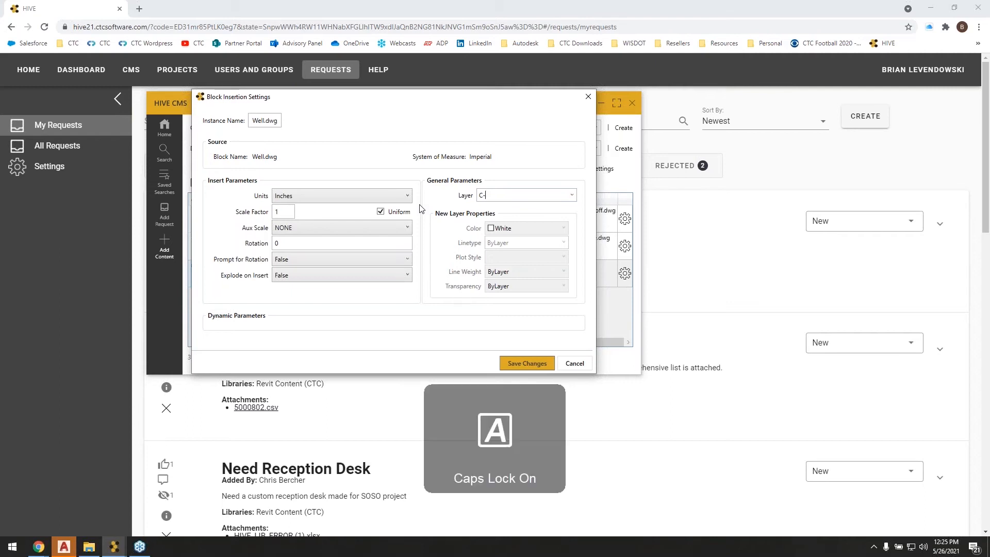
key("BackSpace")
key("BackSpace")
key("BackSpace")
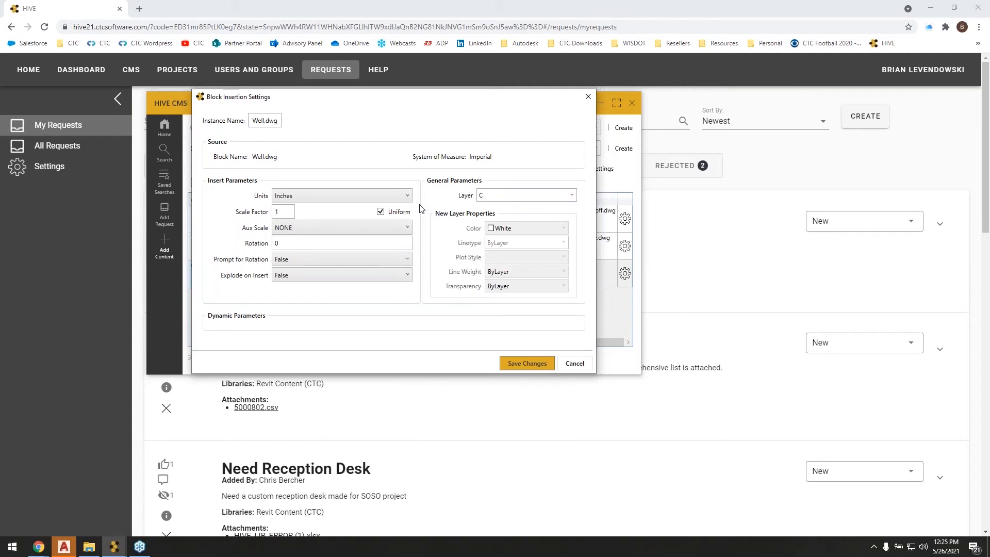
left_click(420, 206)
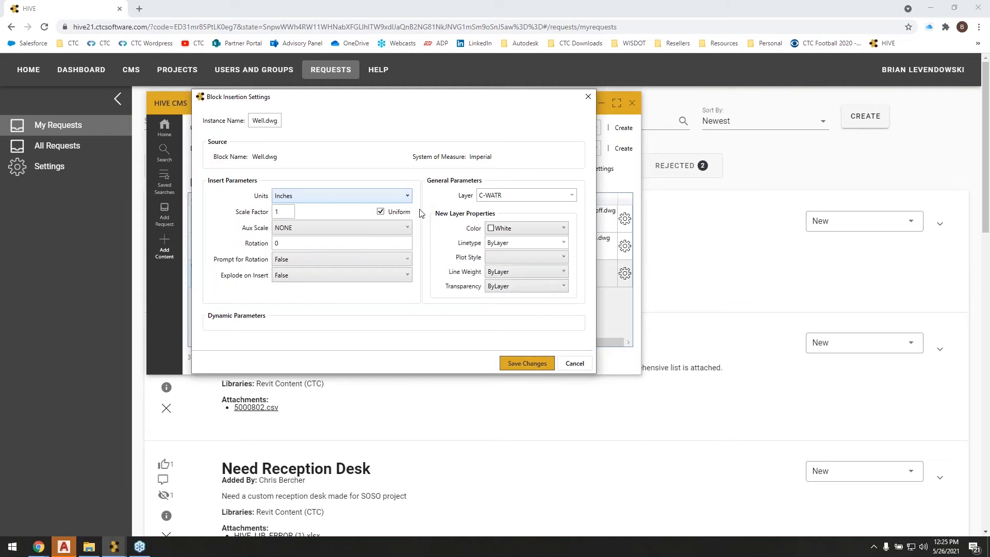
Set the new layer's color to Blue and save the block insertion settings.
left_click(563, 228)
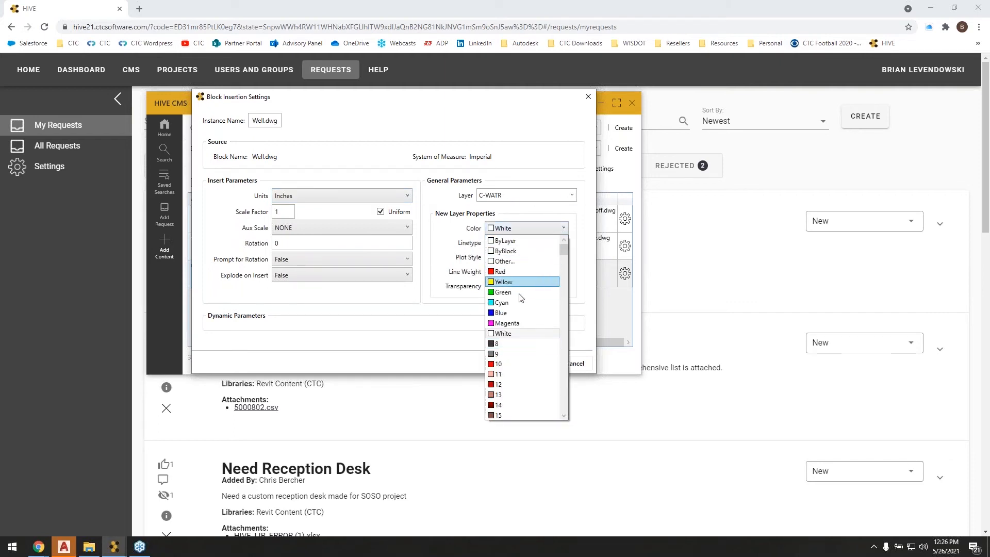
left_click(501, 312)
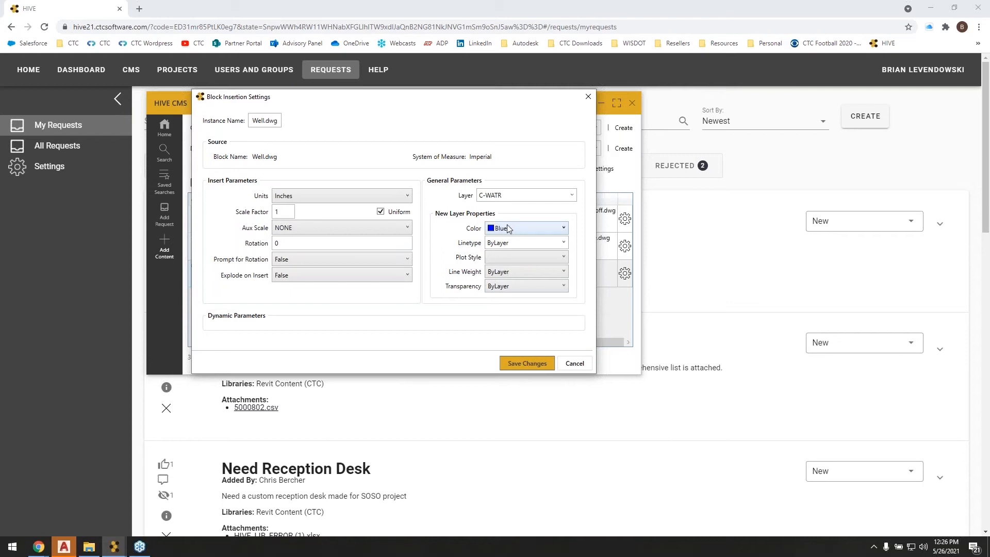
left_click(525, 362)
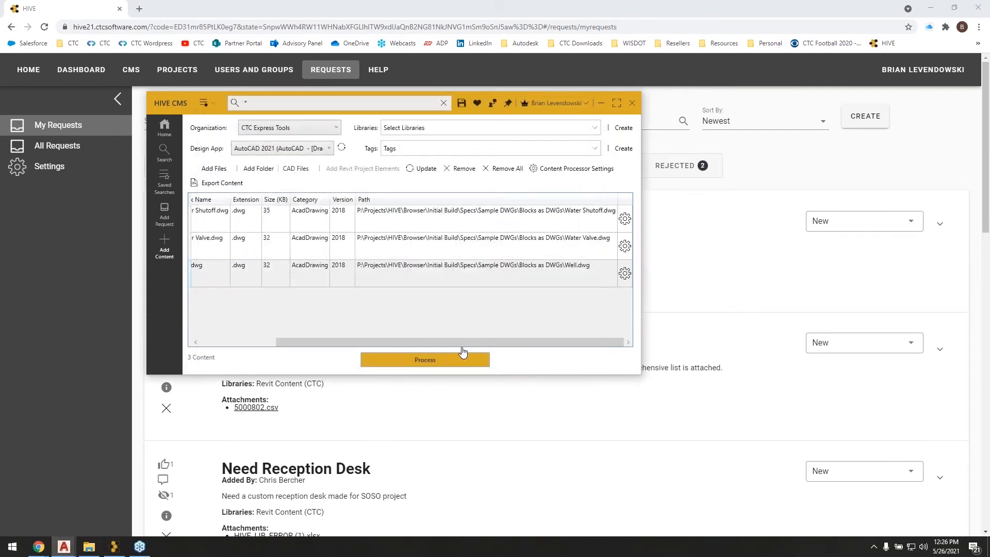
Choose AutoCAD Content (CTC) as the target library for the listed blocks.
left_click(595, 127)
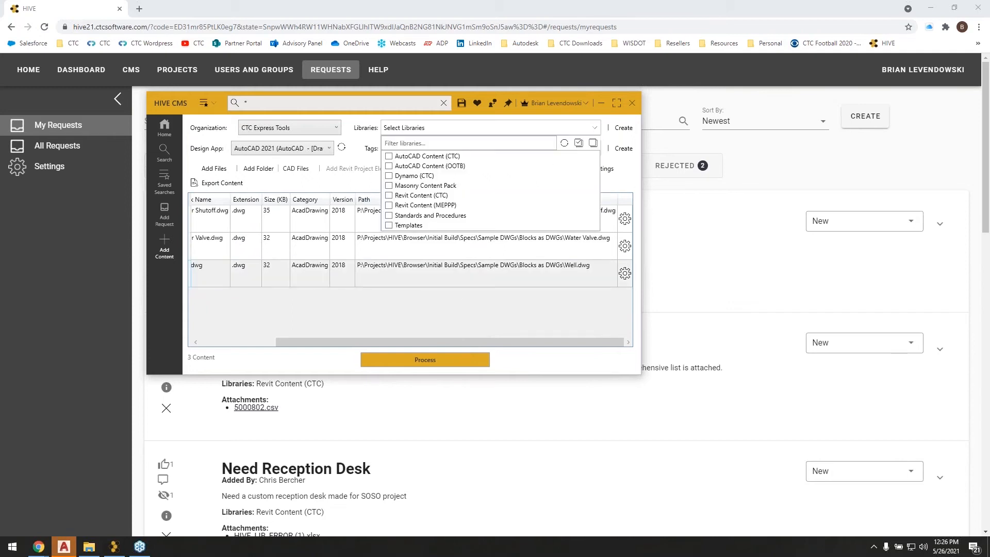
left_click(418, 156)
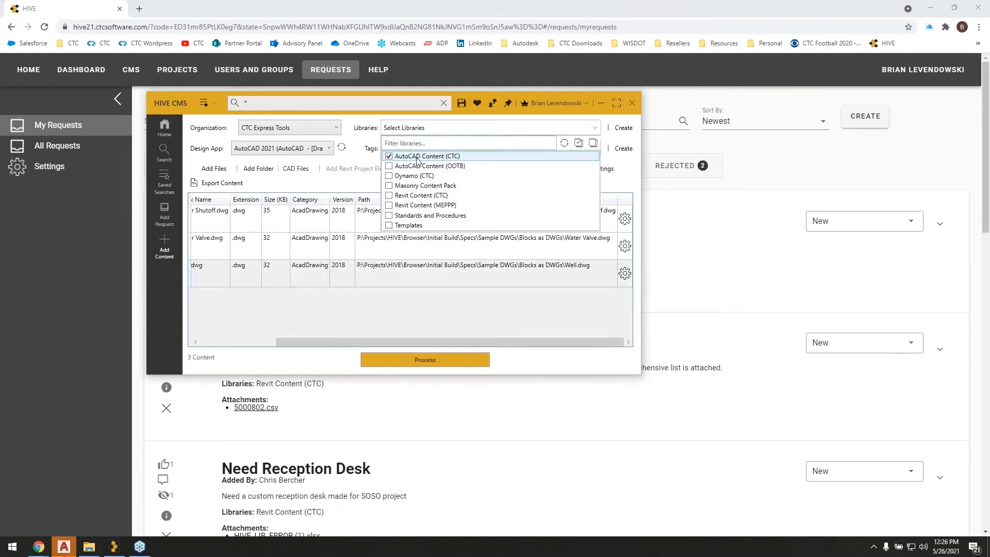
left_click(621, 184)
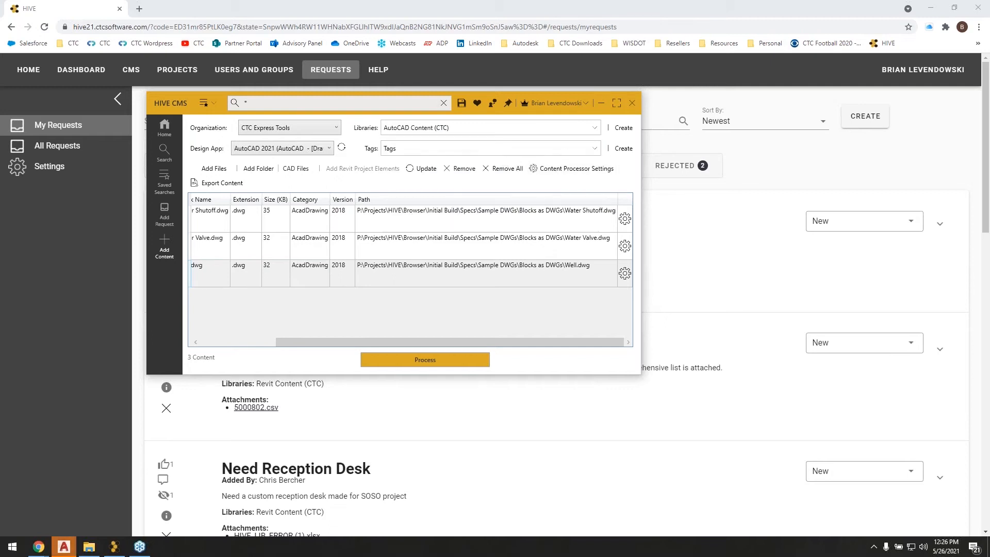
Look through the tags available for the listed content without assigning any.
left_click(595, 148)
mouse_move(594, 196)
left_mouse_down()
mouse_move(605, 311)
mouse_move(593, 204)
left_mouse_up()
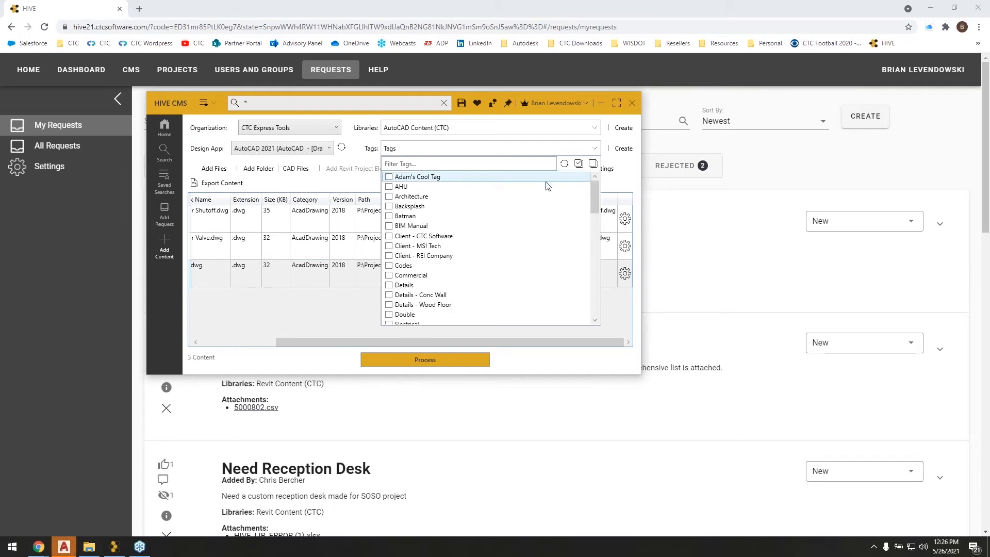
left_click(631, 183)
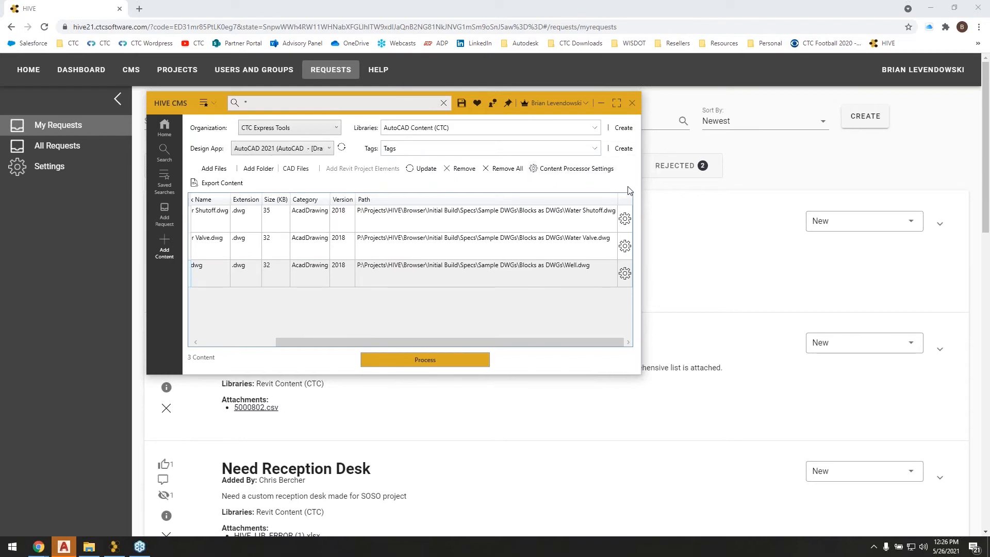
left_click(595, 149)
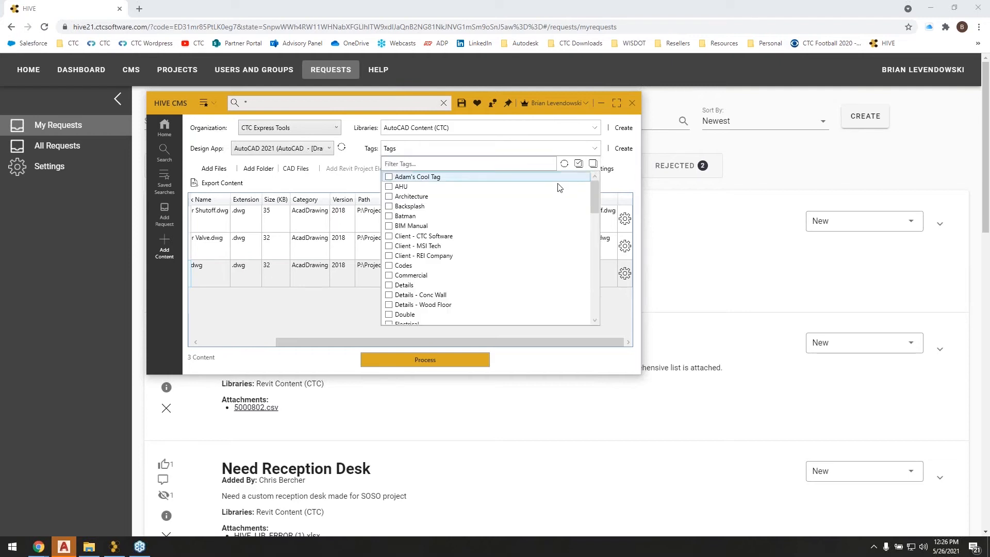
left_click(613, 187)
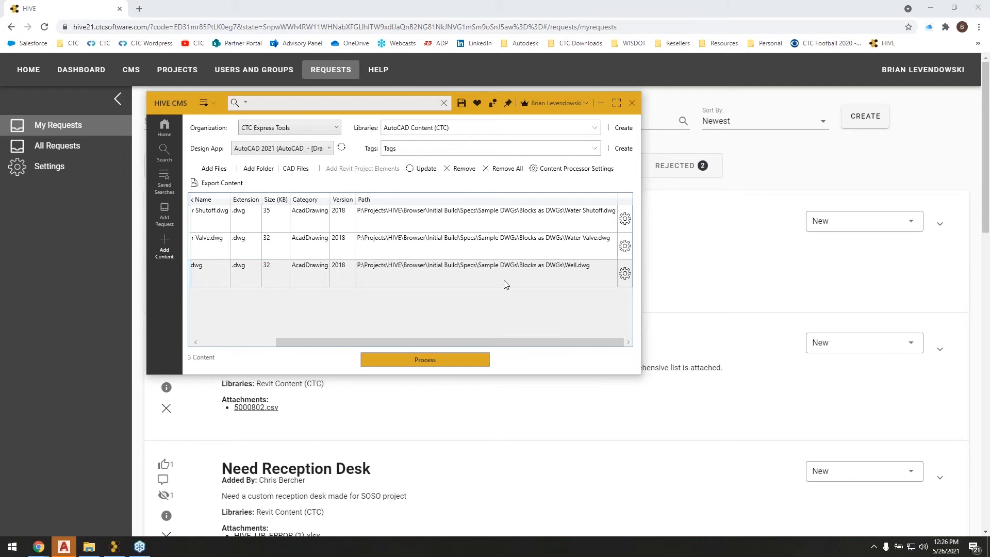
Process the listed blocks, close the processing log and open the AutoCAD Content (CTC) library to check the upload.
left_click(424, 360)
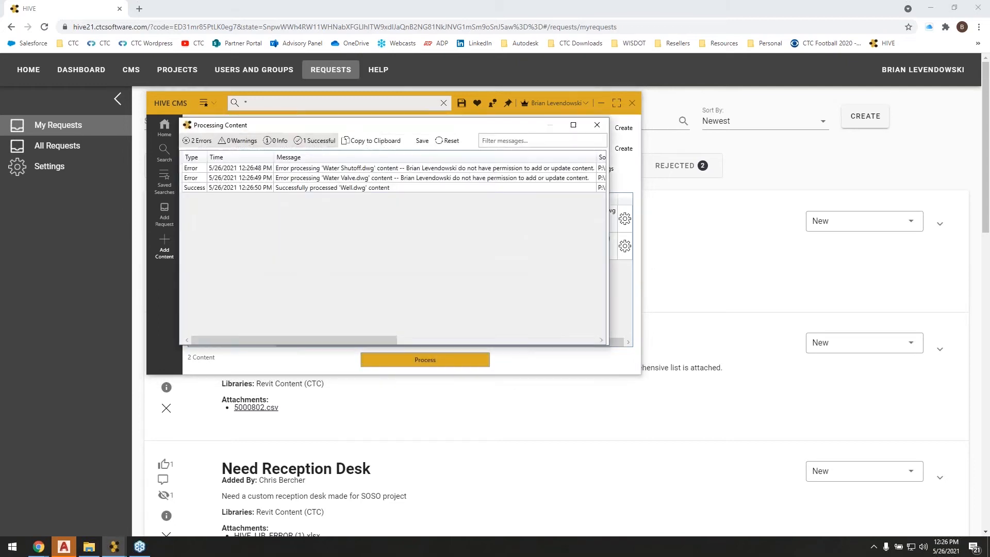
left_click(597, 125)
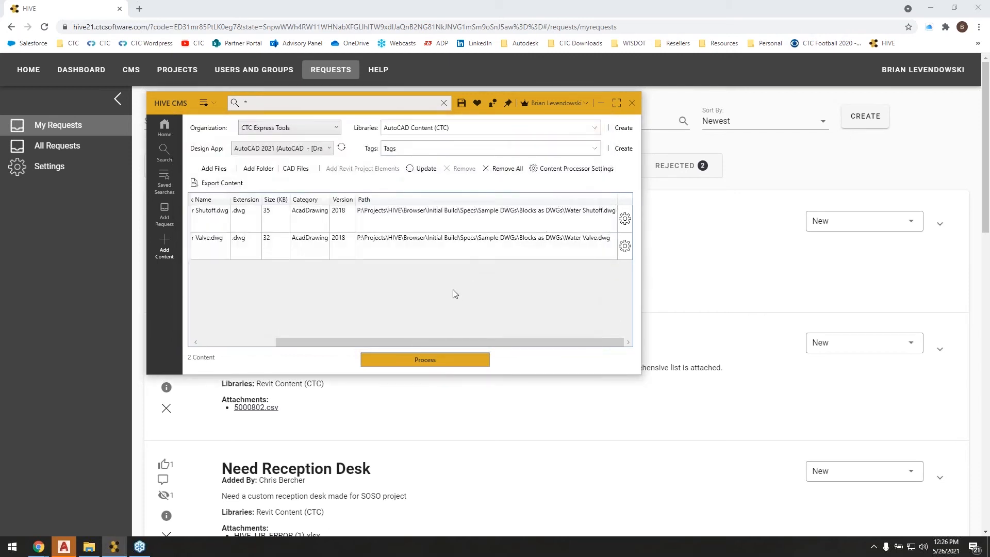
left_click(162, 129)
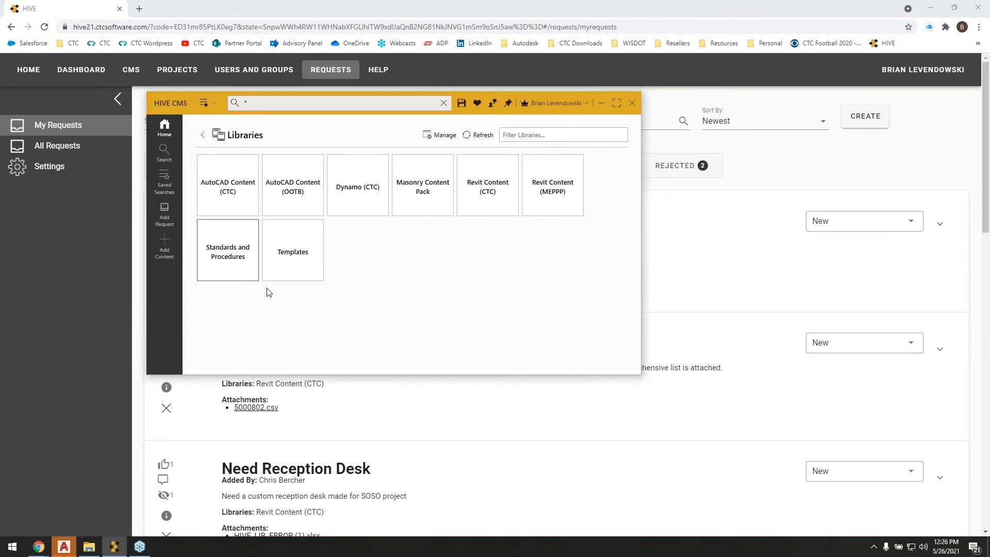
left_click(223, 187)
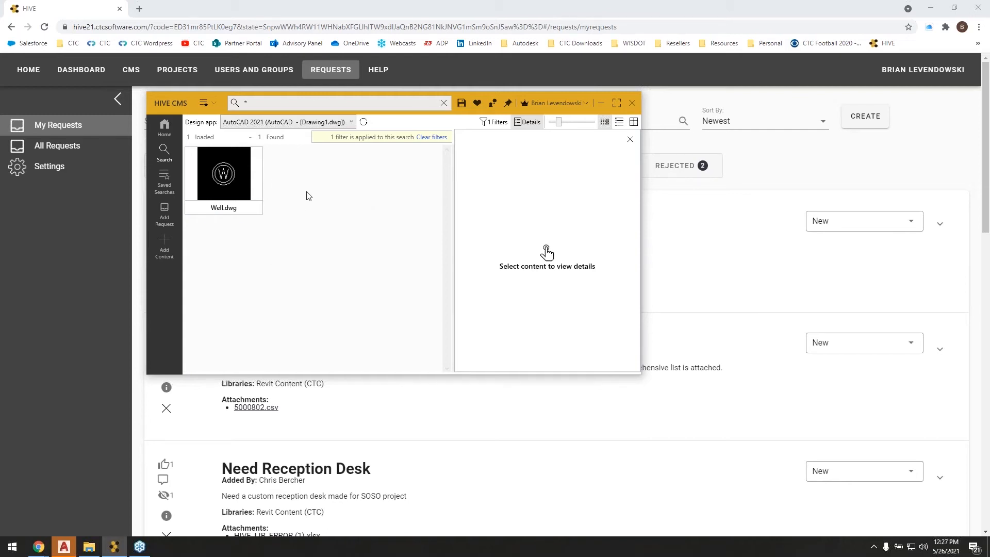
Return to the content upload list, remove all remaining items and switch to AutoCAD.
left_click(167, 247)
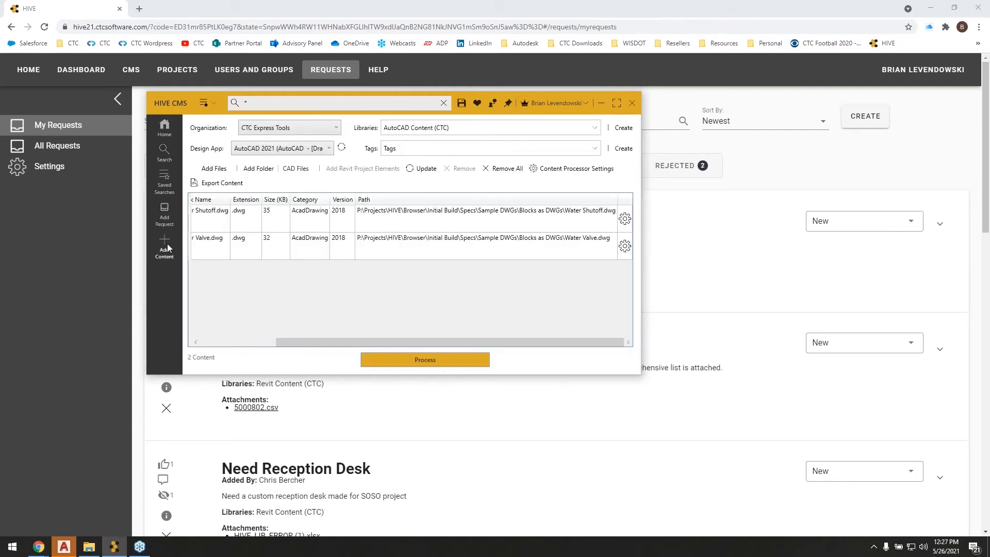
left_click(397, 217)
left_click_drag(309, 343, 181, 349)
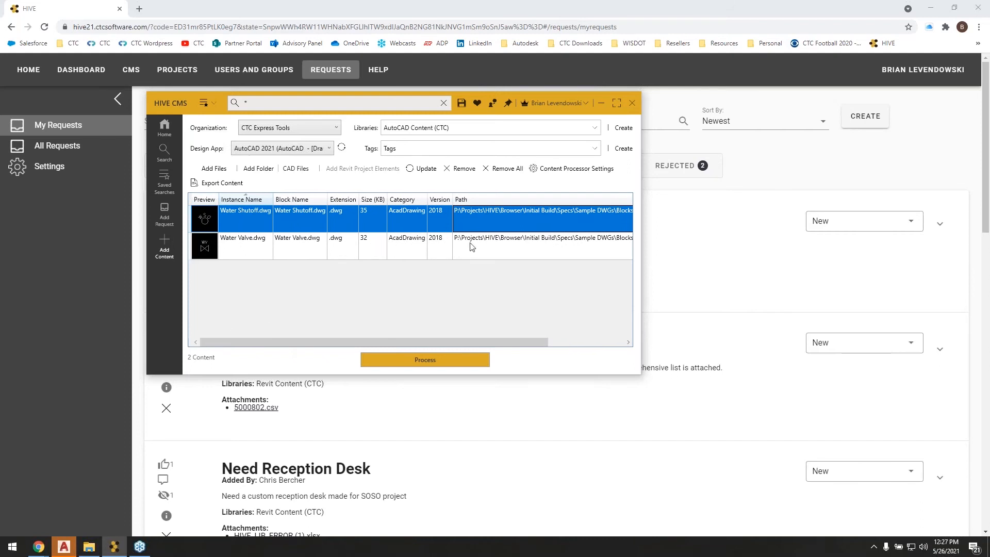
left_click(500, 247)
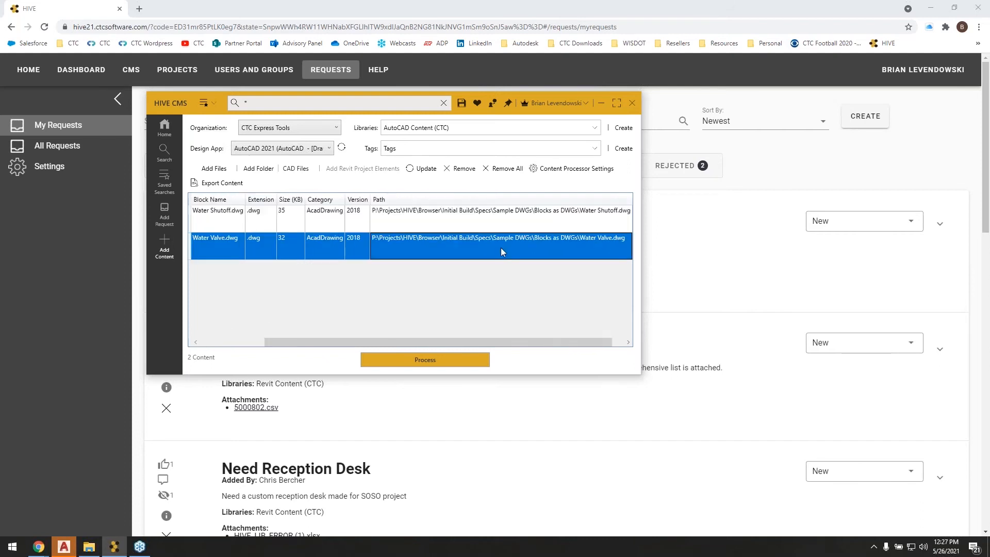
left_click(503, 174)
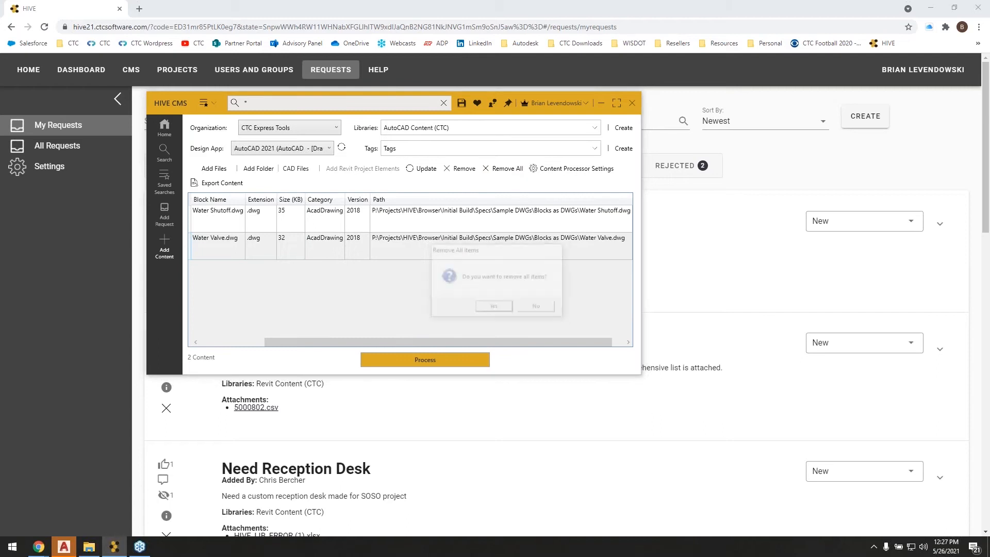
left_click(493, 308)
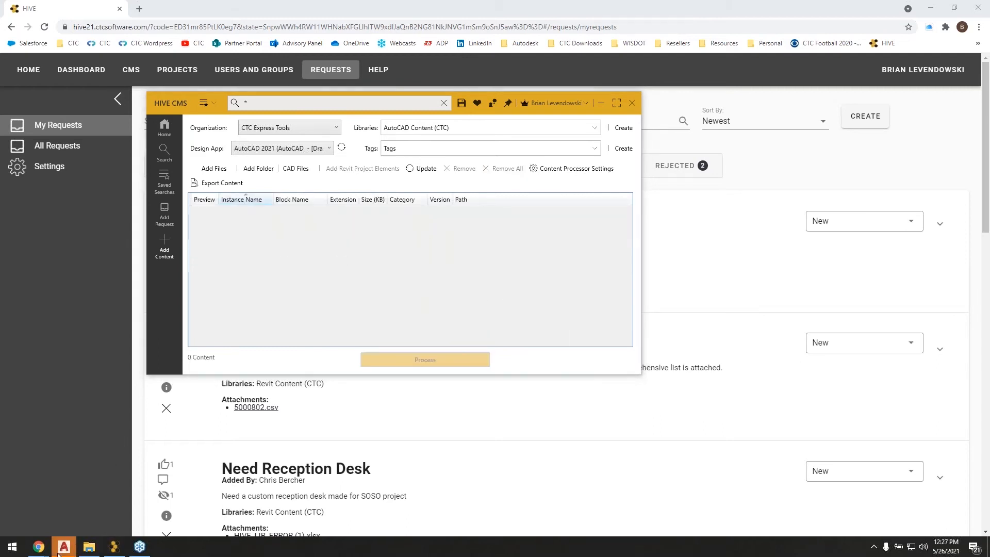
left_click(64, 550)
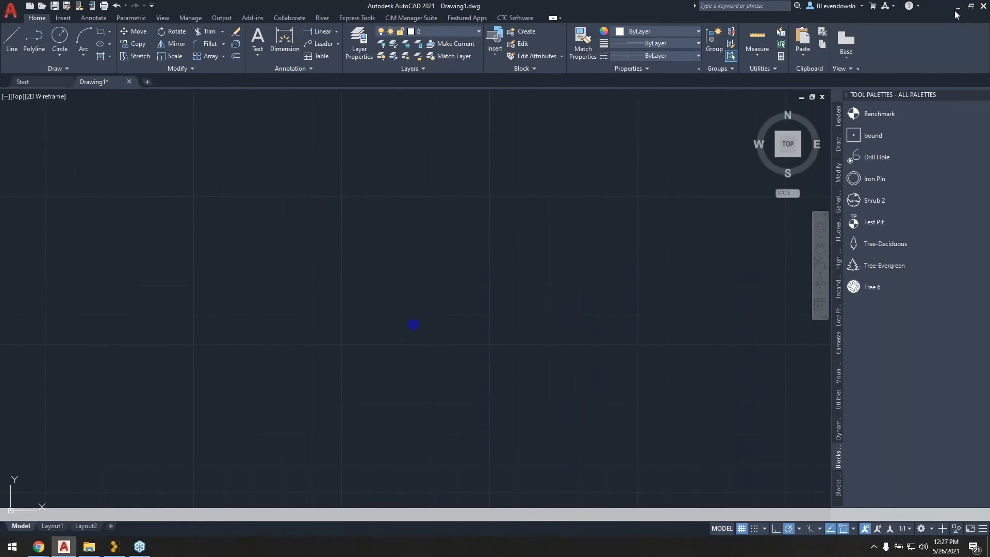
Return to HIVE CMS and view the folder upload option without choosing a folder.
left_click(958, 7)
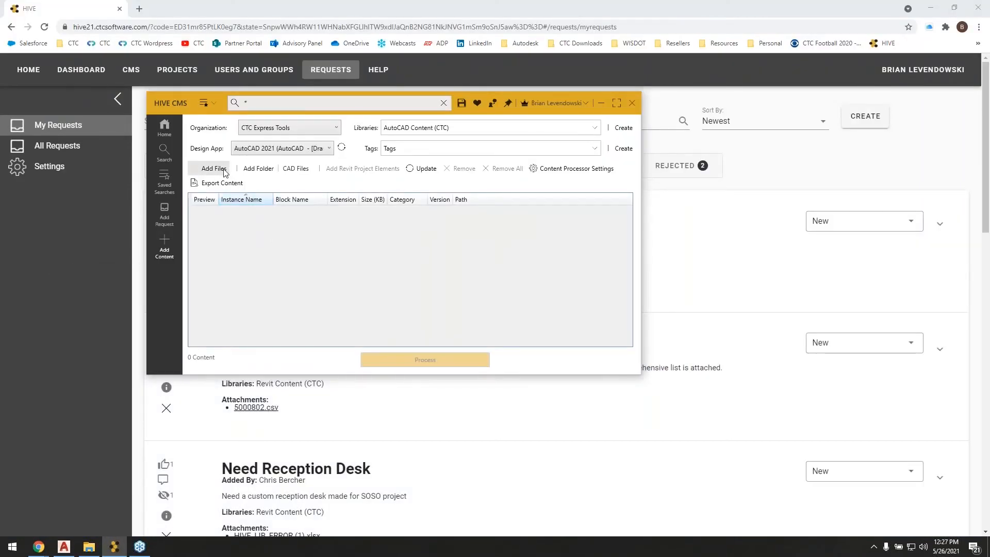
left_click(256, 168)
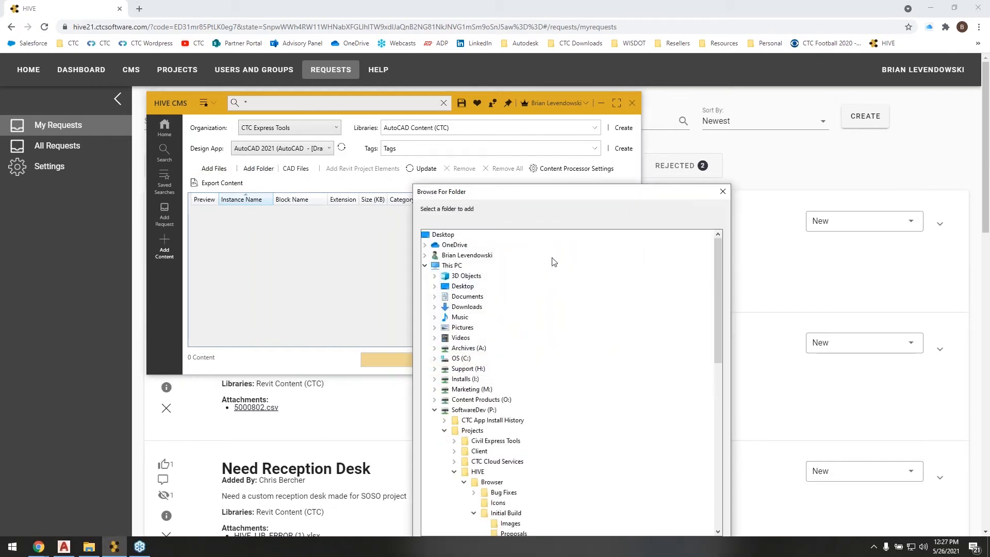
left_click(722, 191)
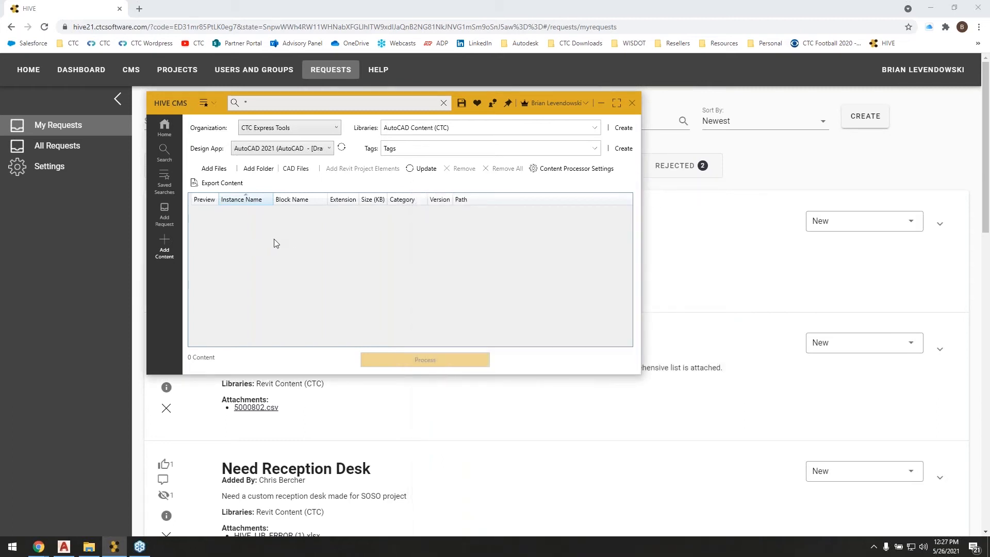
Open "Blocks with Attributes and Dynamic Blocks.dwg" from the Sample DWGs folder as the container drawing for adding blocks.
left_click(296, 170)
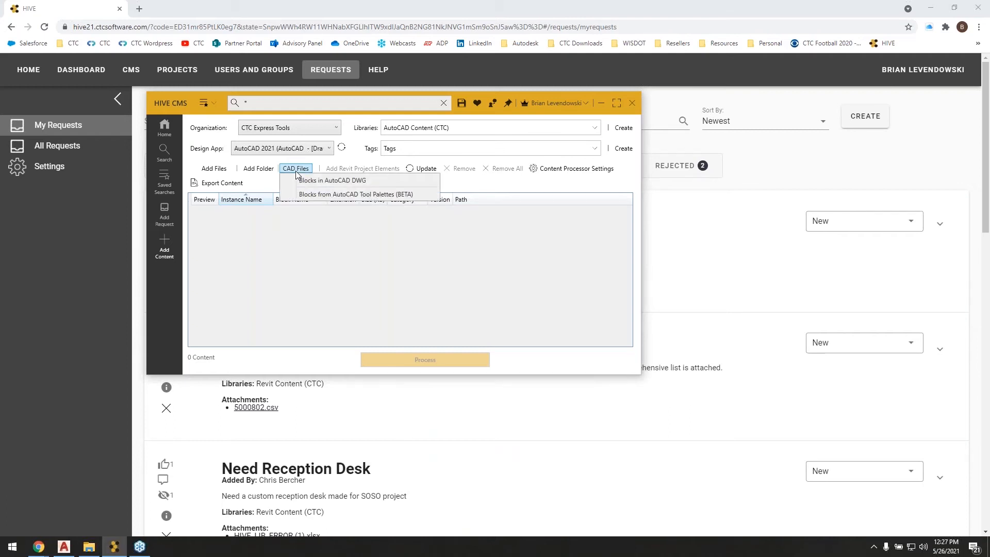
left_click(364, 179)
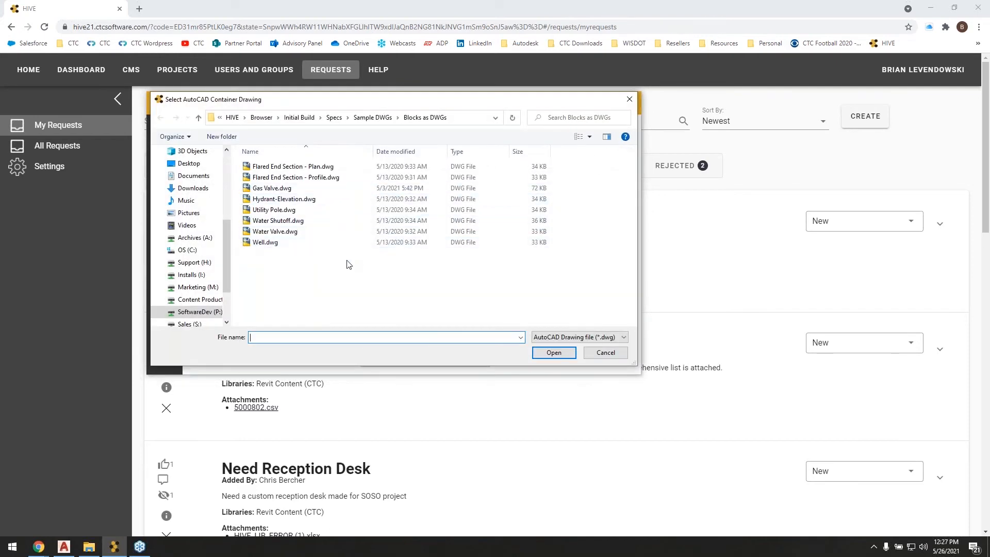
left_click(384, 119)
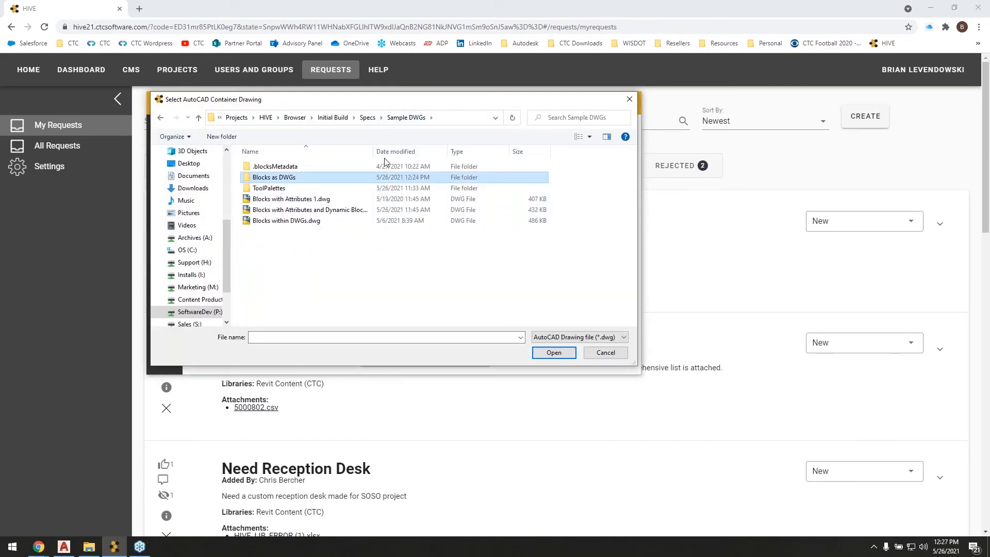
left_click(300, 269)
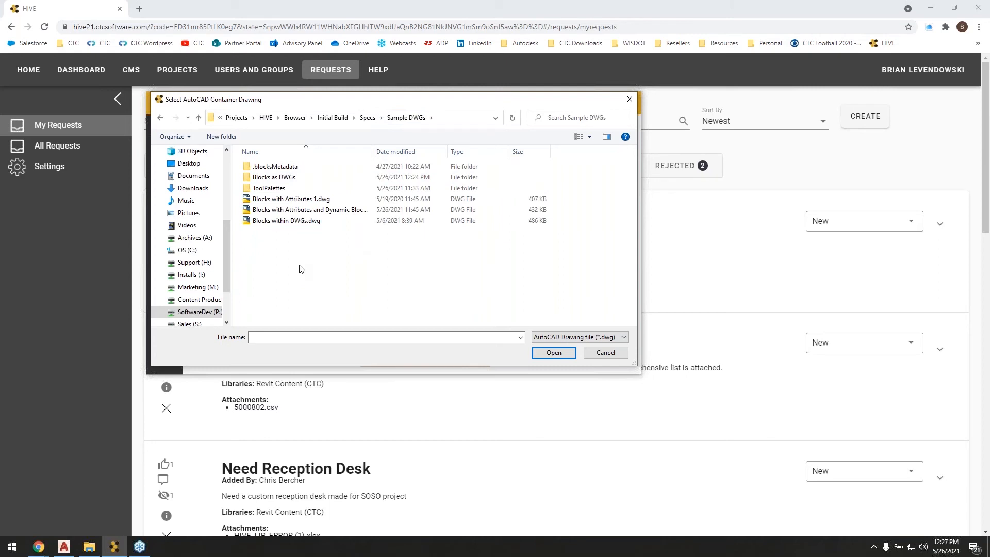
double_click(275, 209)
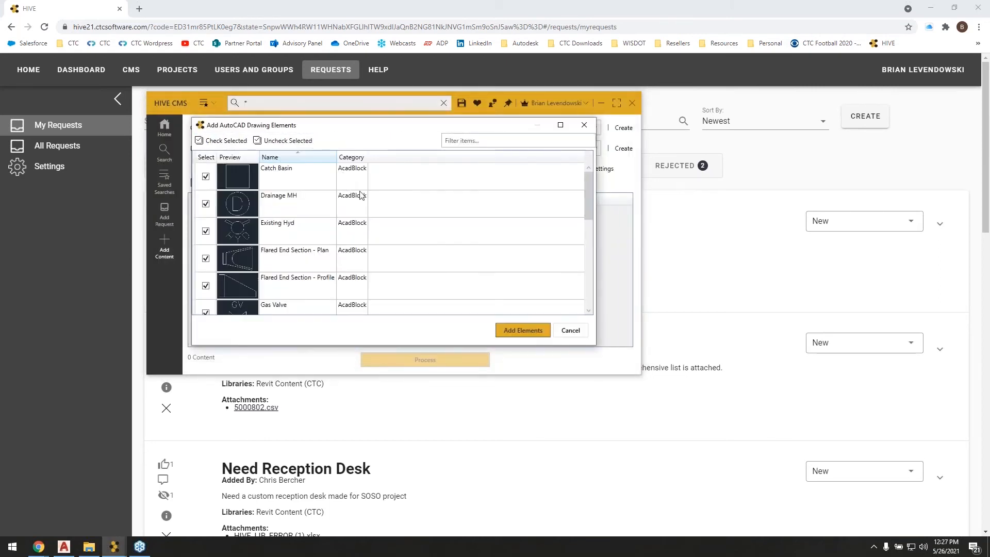
Review the blocks found in the container drawing and add all of them to the upload list.
left_click_drag(405, 355, 408, 534)
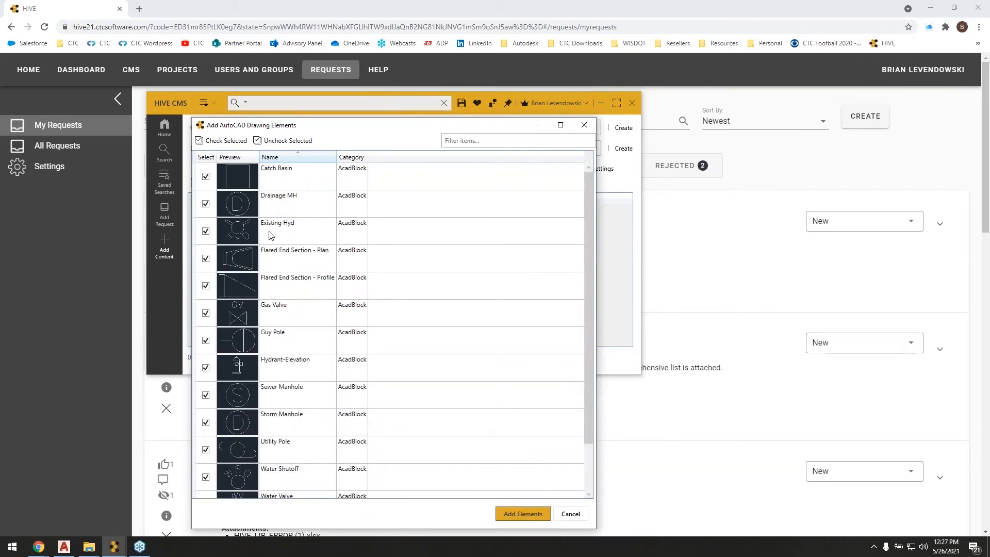
scroll(289, 299, "down", 1)
scroll(325, 323, "up", 1)
left_click(523, 513)
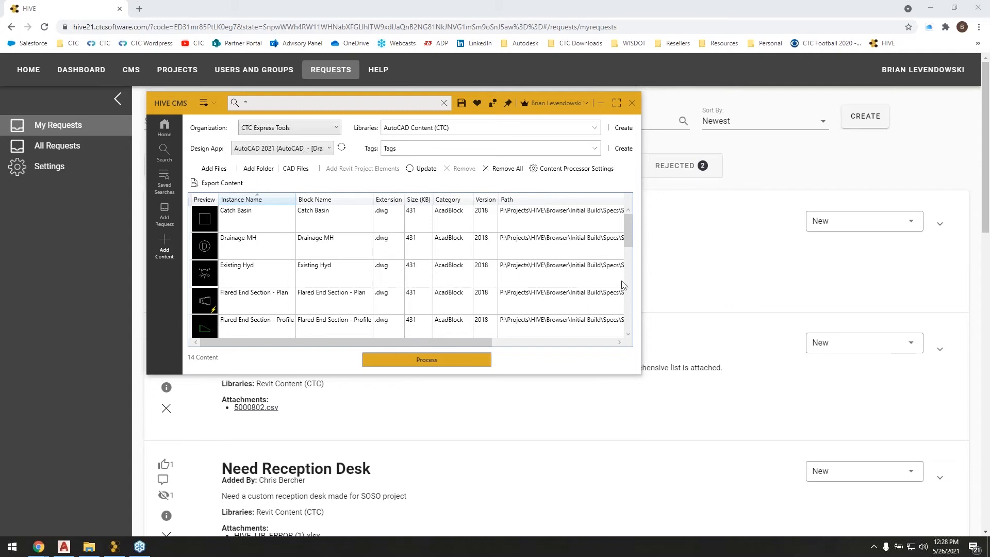
Look through the enlarged upload list, review the Hydrant-Elevation block's insertion settings and save them as they are.
left_click_drag(626, 237, 627, 261)
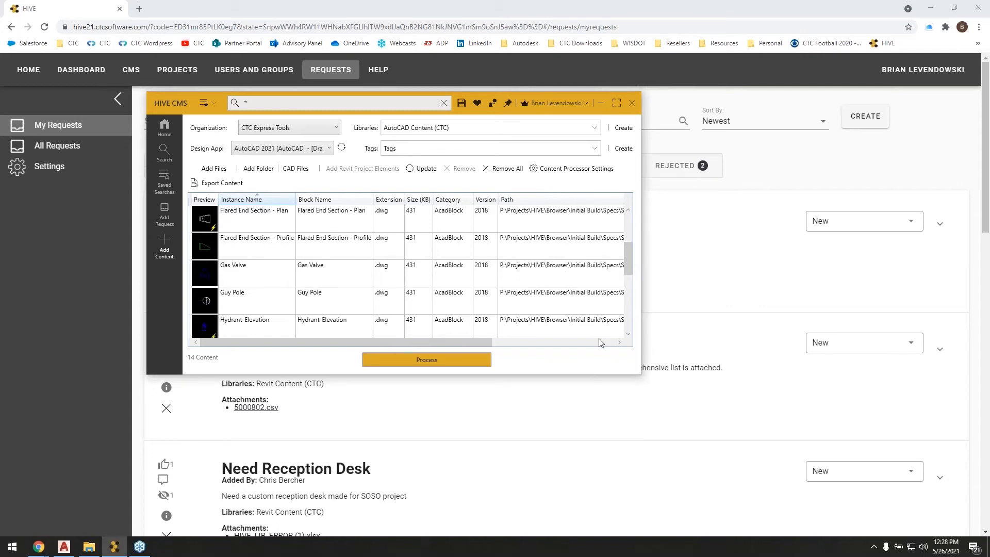
left_click_drag(541, 374, 528, 478)
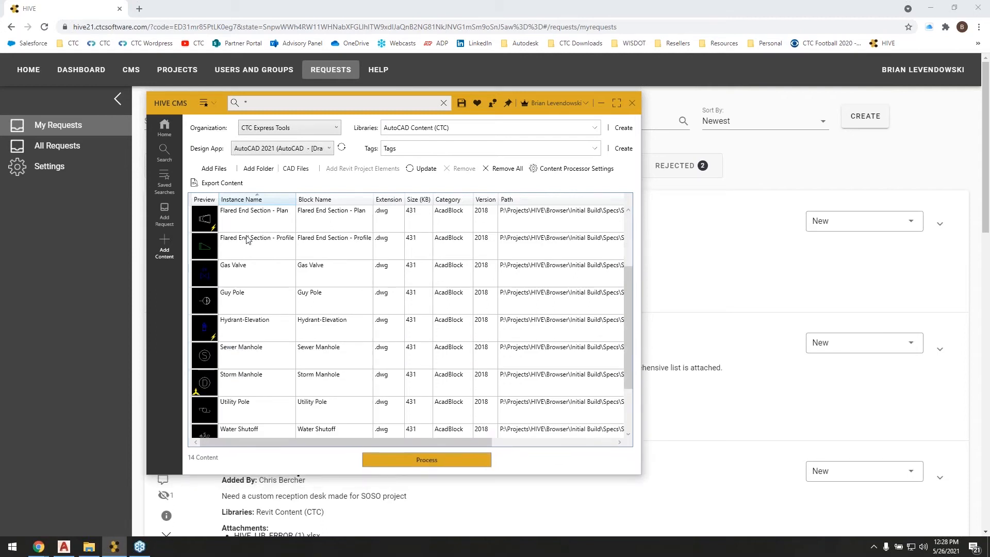
scroll(271, 297, "down", 1)
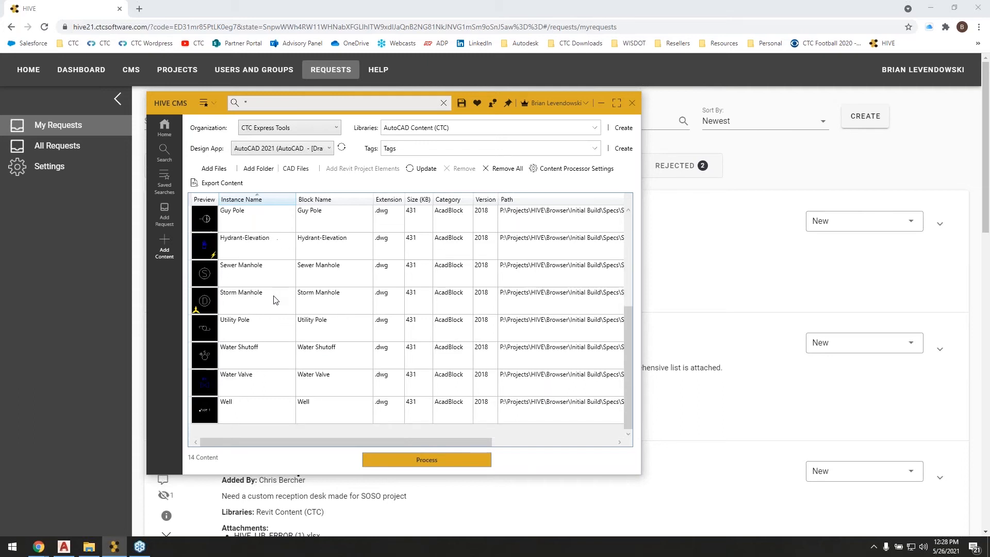
scroll(254, 359, "up", 2)
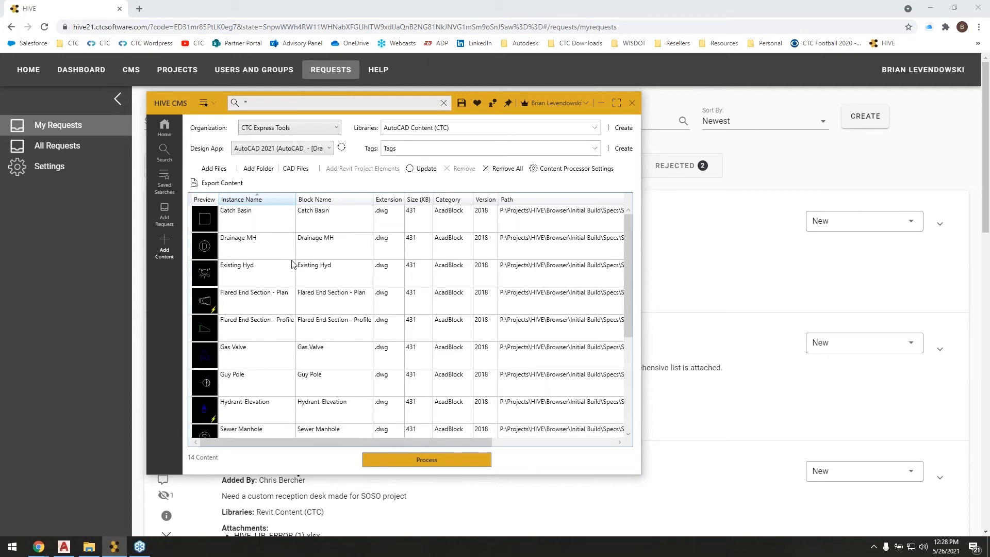
scroll(300, 307, "down", 1)
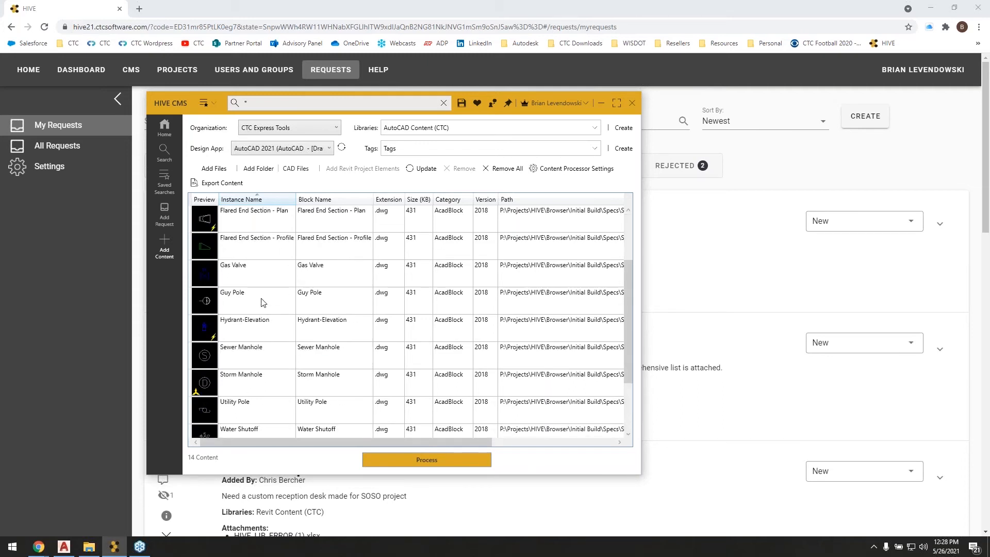
left_click(249, 323)
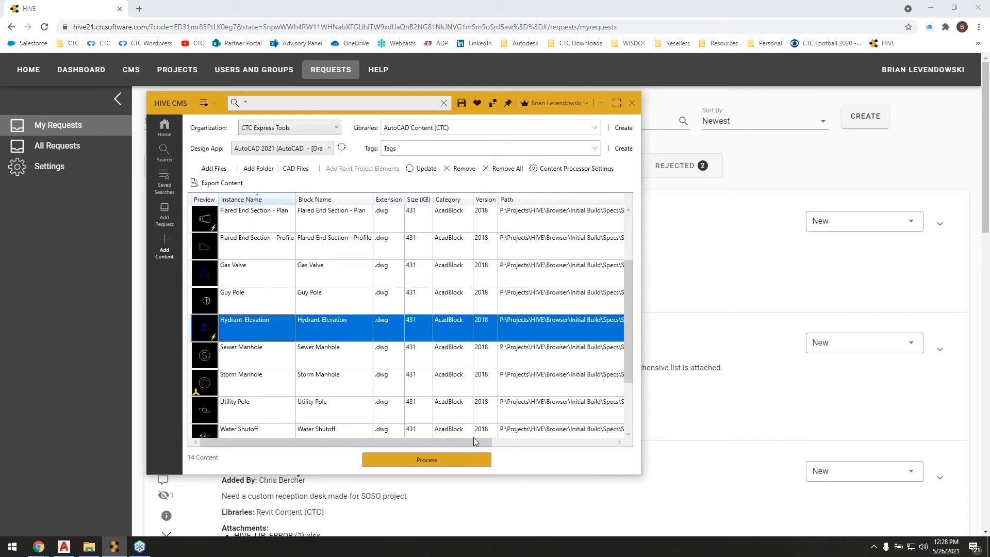
left_click_drag(462, 441, 589, 437)
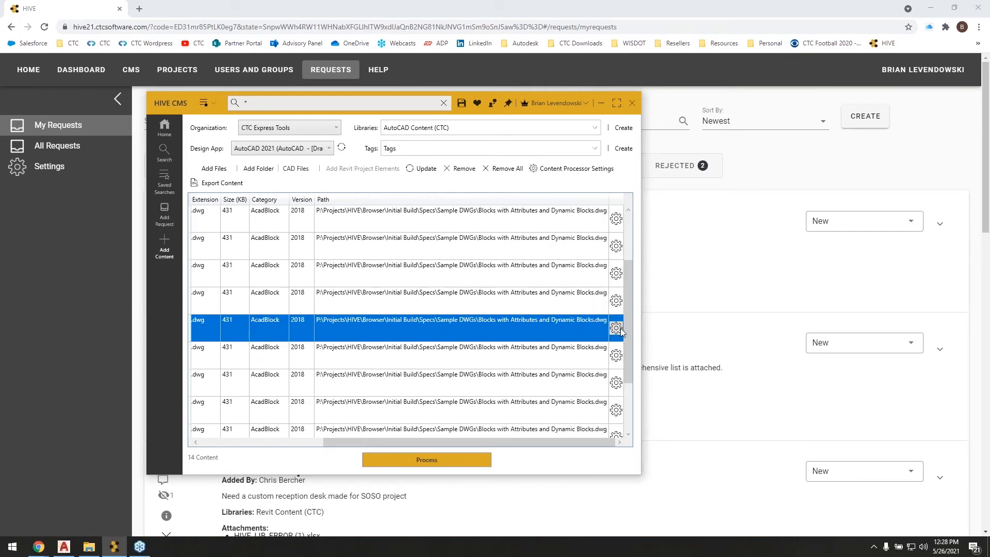
left_click(616, 329)
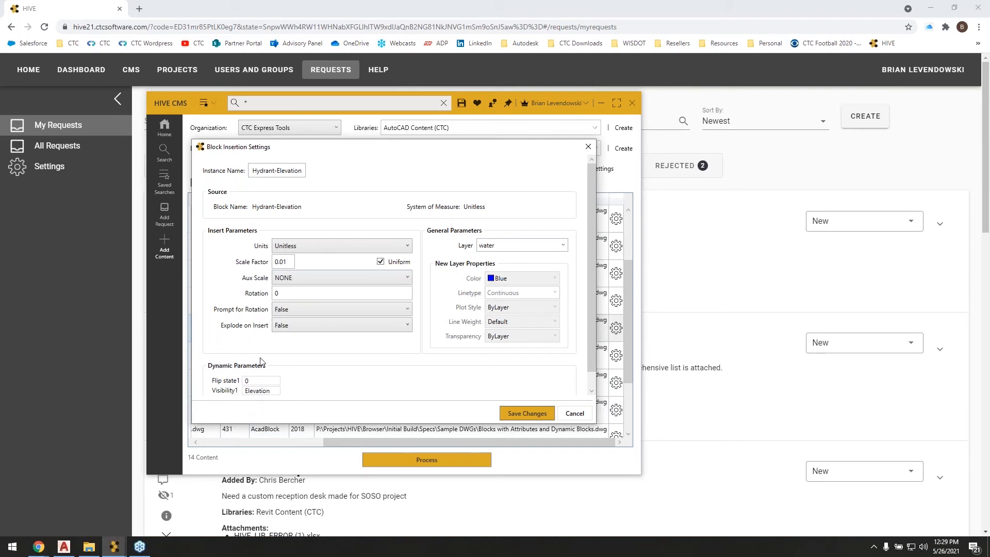
left_click(522, 413)
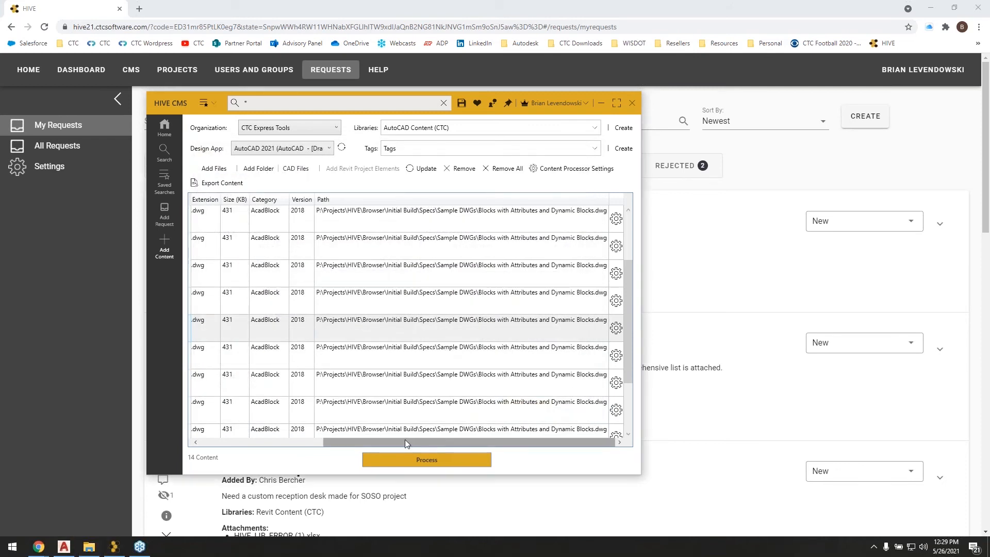
View the shared insertion settings for the blocks from Existing Hyd through Hydrant-Elevation, and close them without saving.
left_click_drag(405, 439, 215, 445)
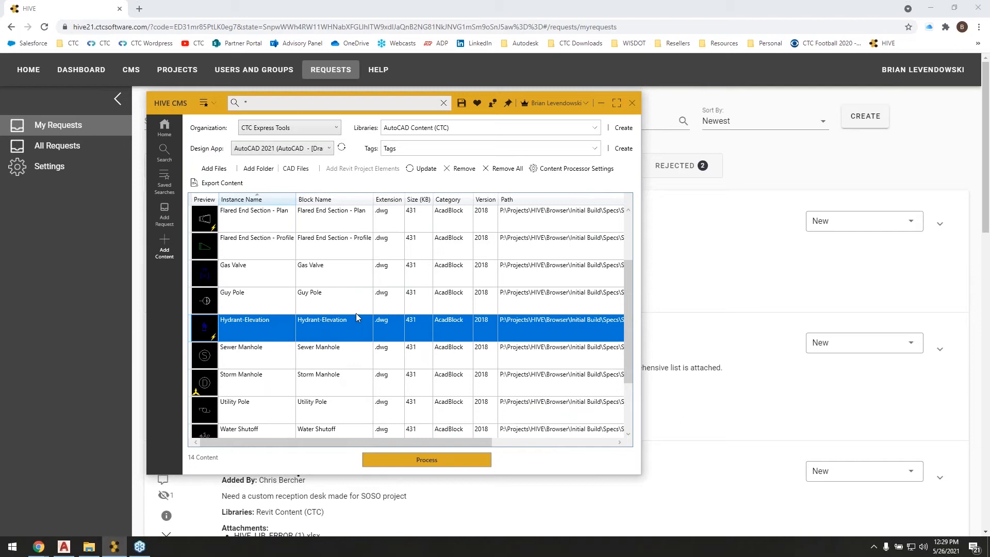
scroll(356, 313, "up", 1)
left_click(269, 268)
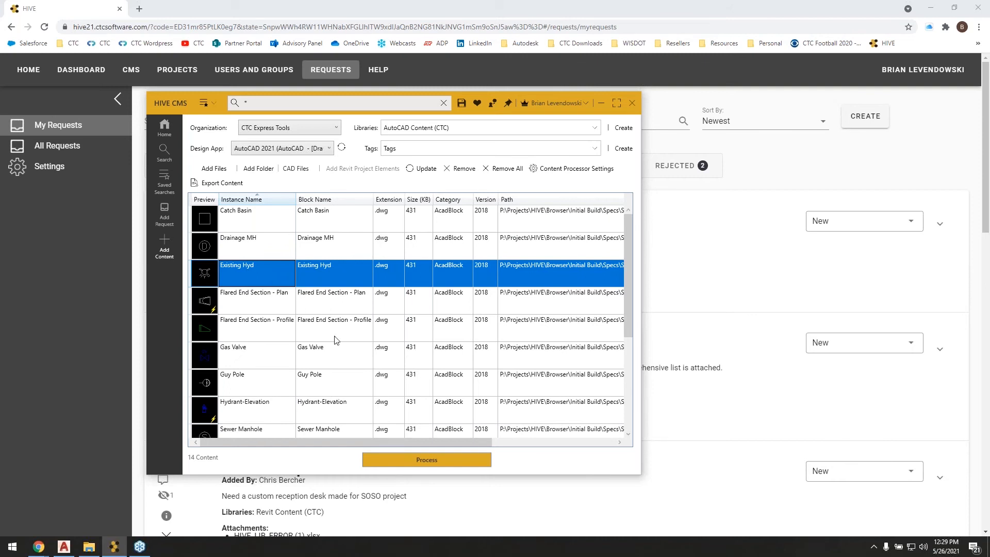
left_click(251, 418, "shift")
left_click_drag(289, 443, 450, 444)
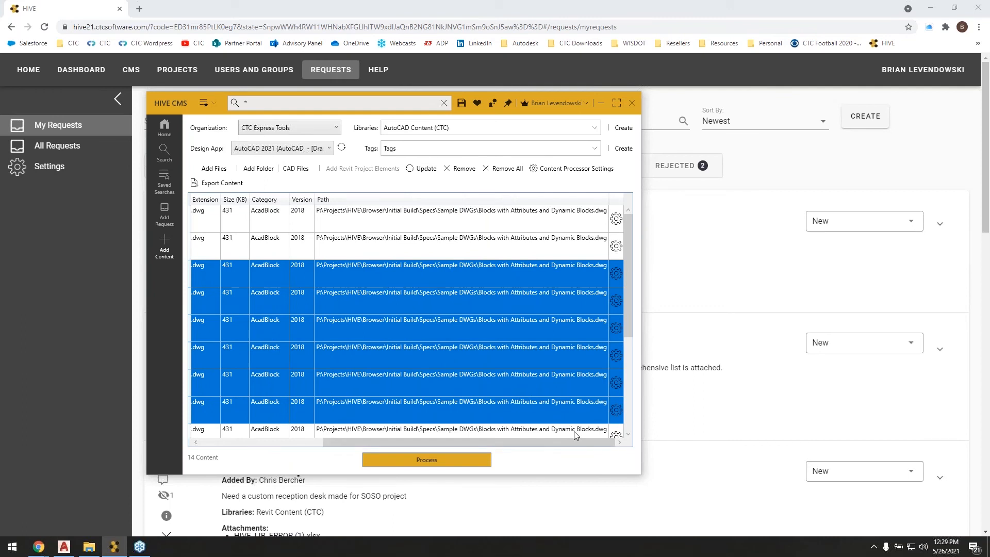
left_click(615, 410)
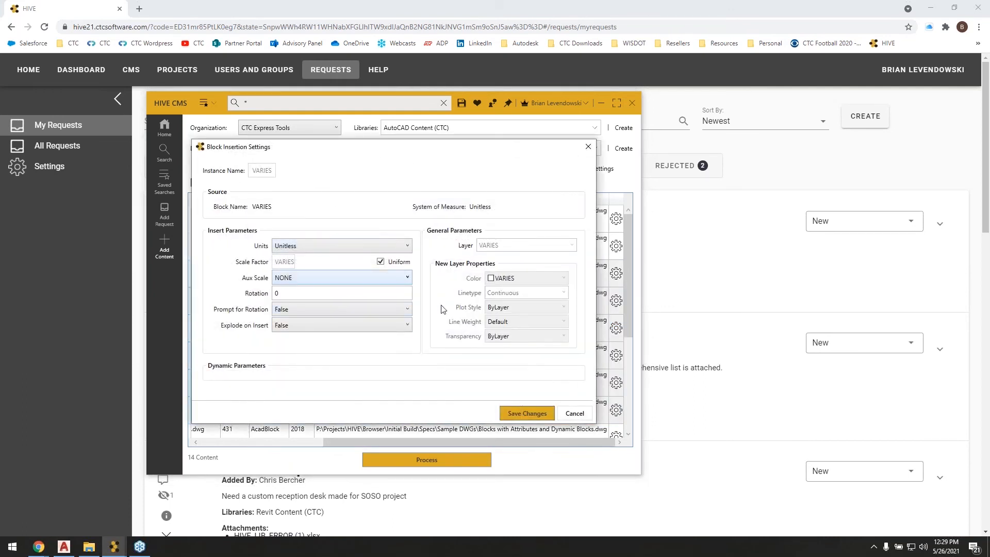
left_click(575, 414)
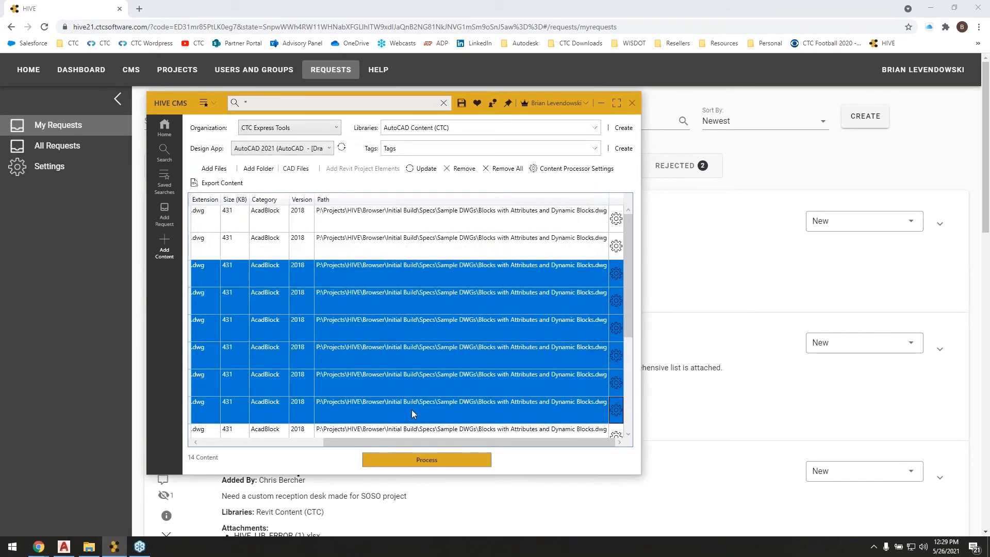
Set the insertion layer of the Existing Hyd block to a new layer named C-WATER.
left_click_drag(391, 441, 274, 408)
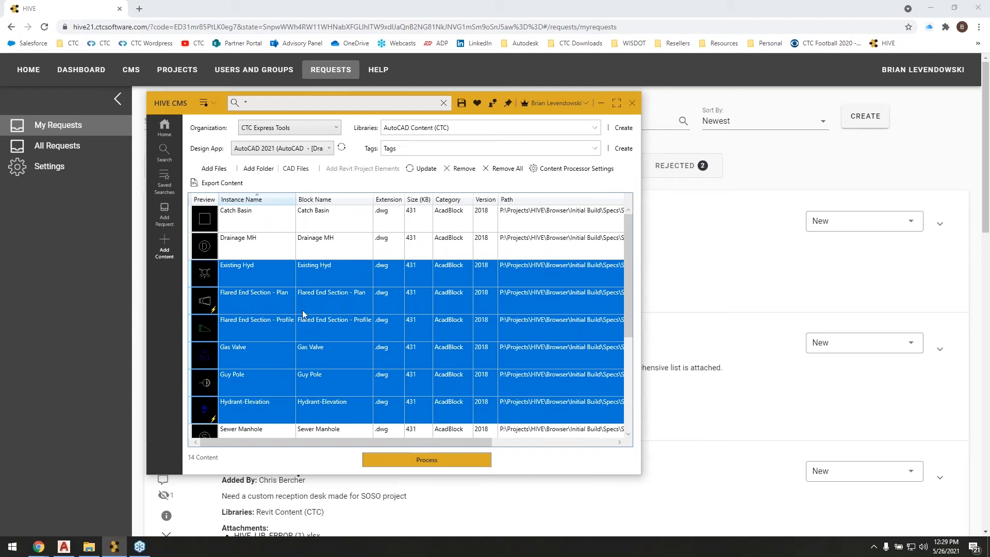
left_click(258, 272)
left_click_drag(385, 440, 509, 442)
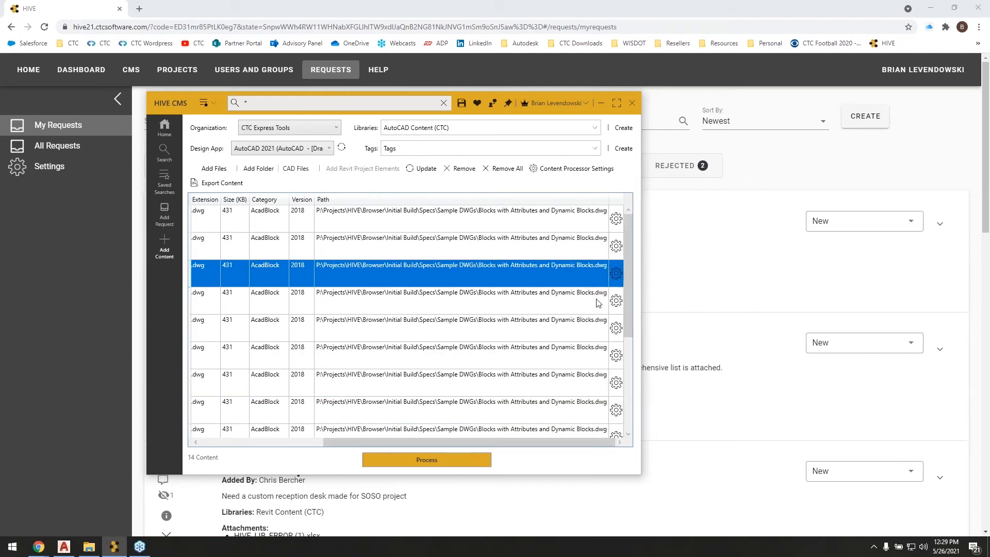
left_click(617, 273)
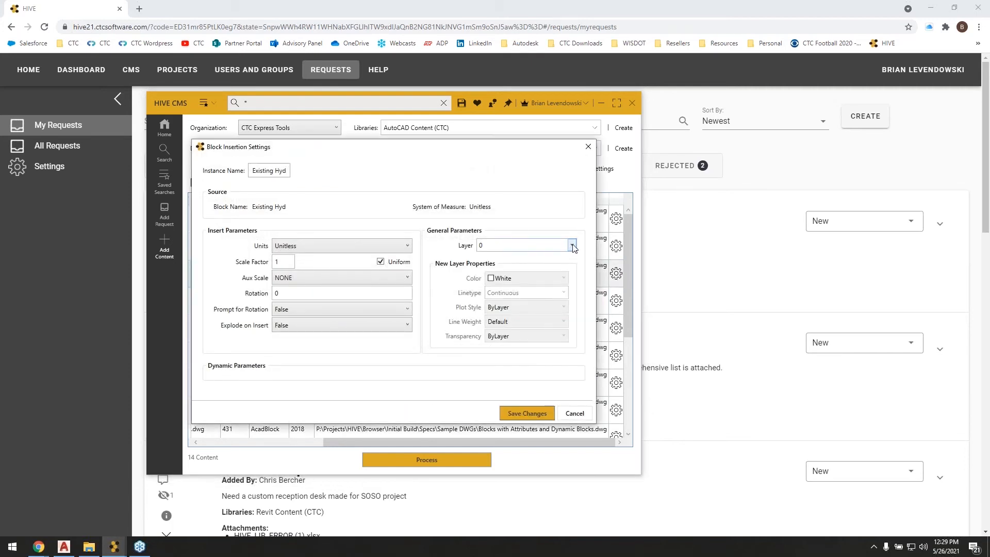
left_click(572, 246)
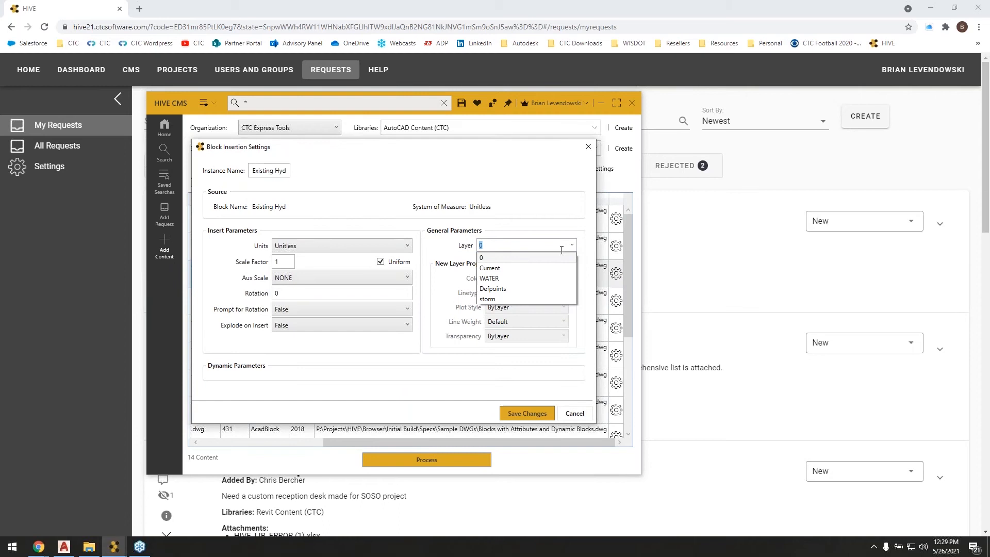
left_click(492, 280)
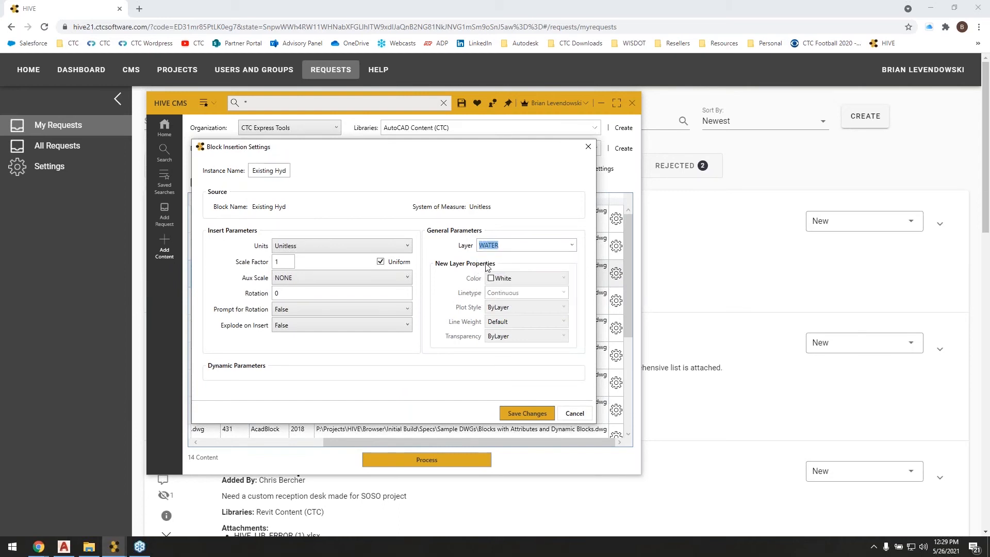
key("Caps_Lock")
type("C-wa")
key("BackSpace")
key("Caps_Lock")
key("BackSpace")
type("WATER")
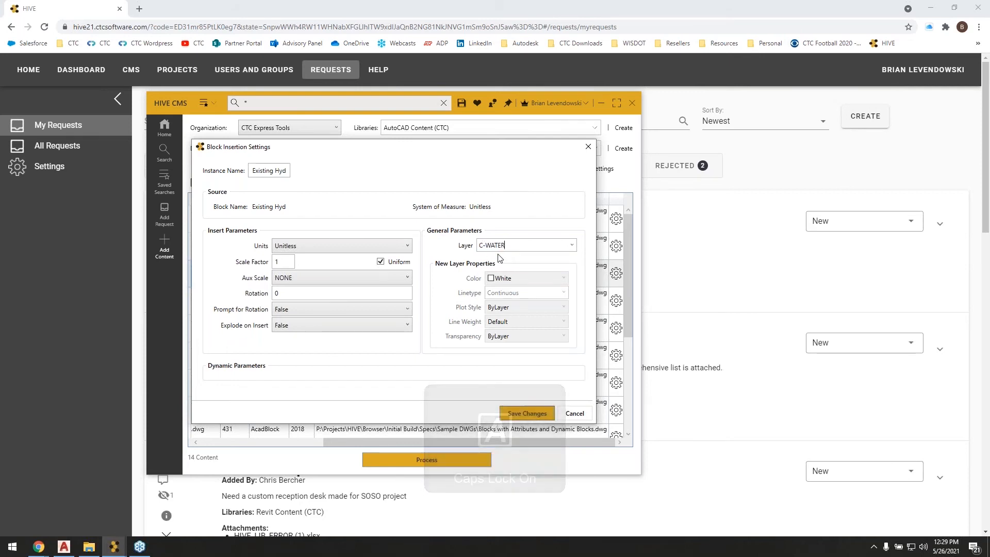
key("Tab")
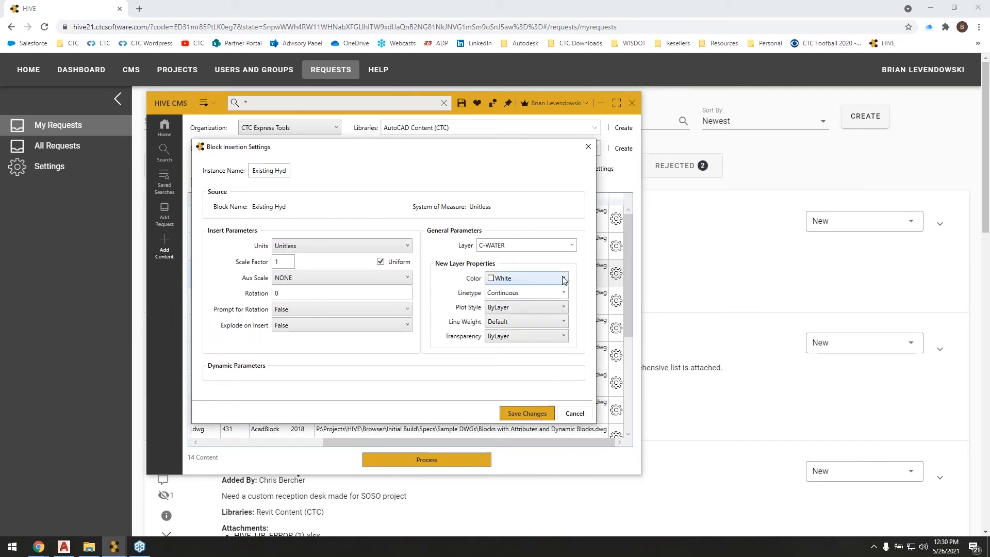
Set the new layer's color to Blue, save the Existing Hyd insertion settings and return to the block names in the list.
left_click(564, 279)
scroll(559, 305, "up", 3)
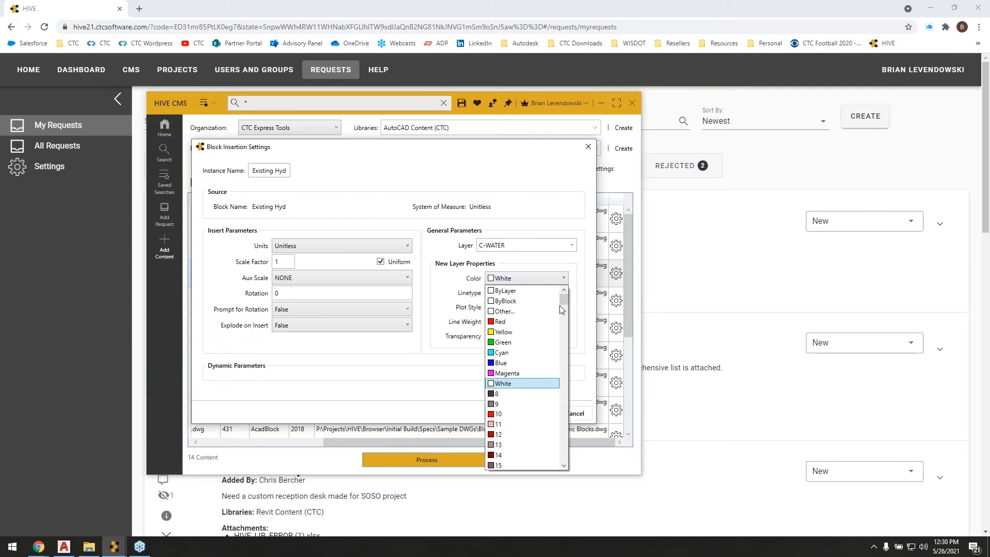
left_click(504, 361)
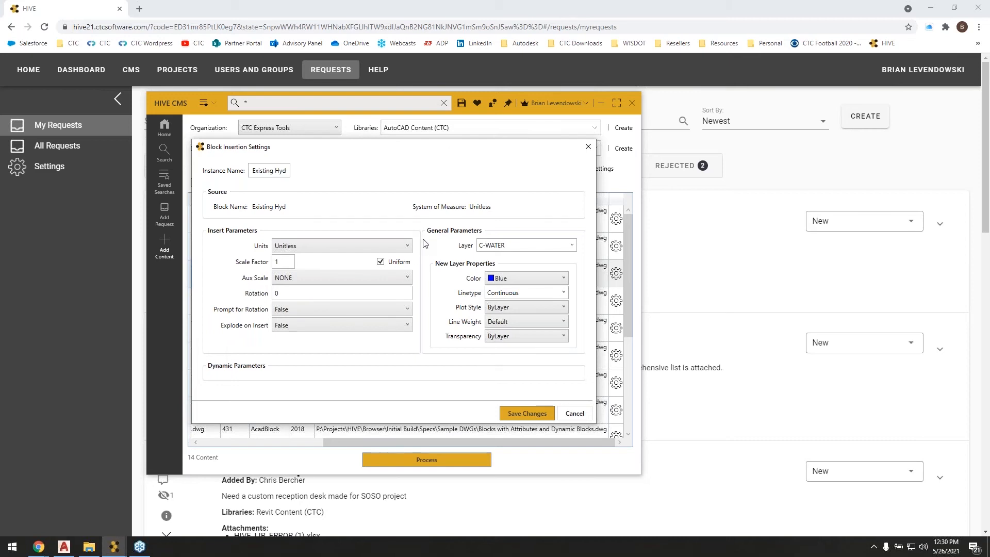
left_click(537, 414)
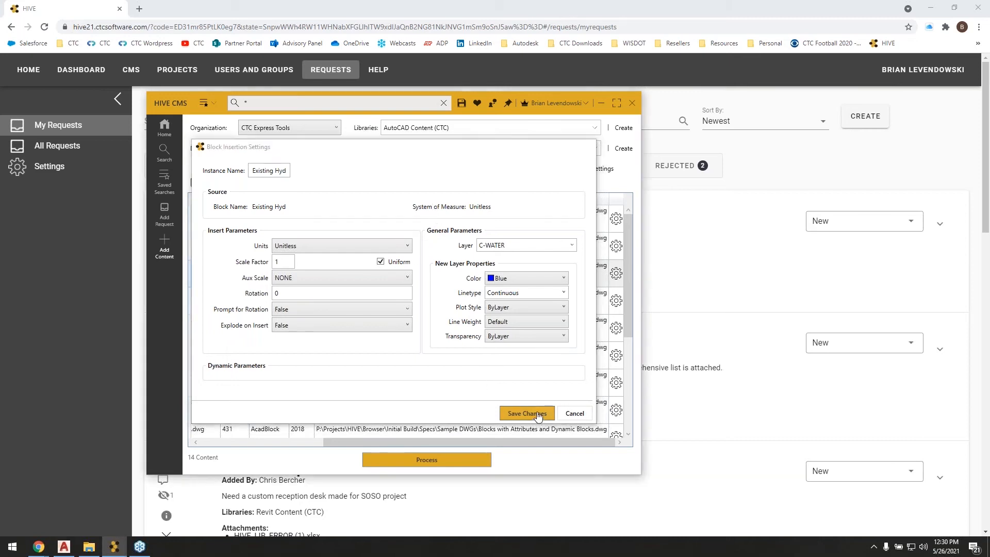
left_click_drag(411, 442, 288, 443)
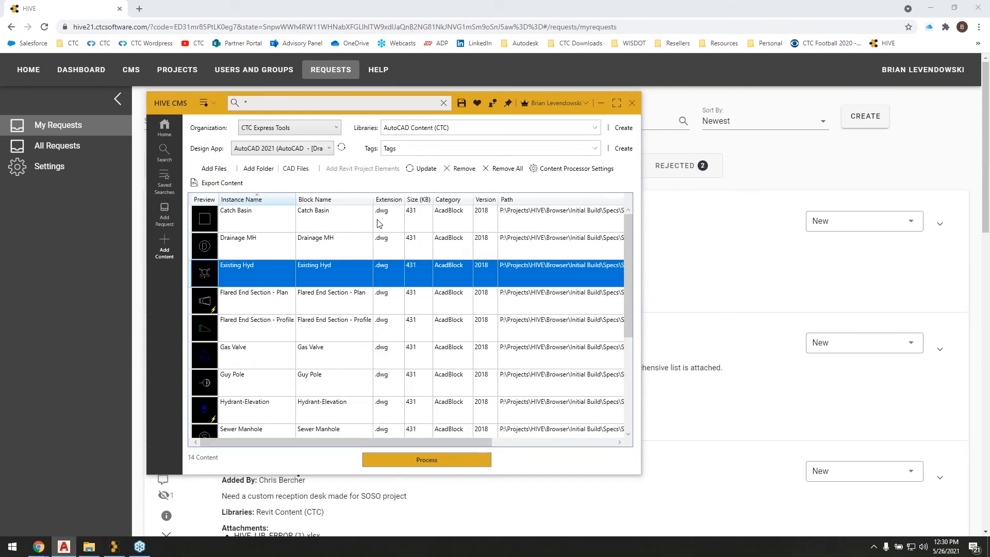
Process the listed blocks into the AutoCAD Content (CTC) library, close the processing log and open that library's content.
left_click(425, 464)
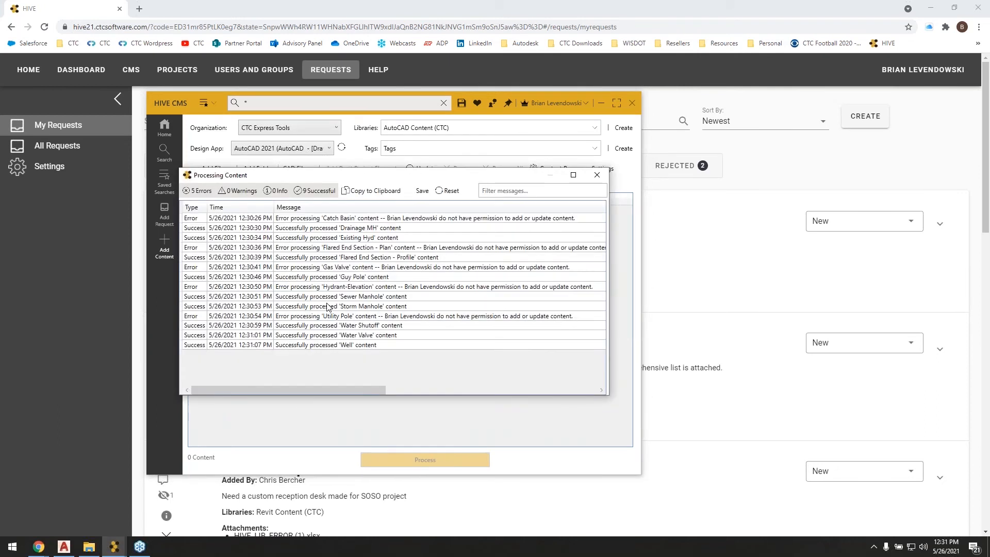
left_click(597, 175)
left_click(165, 129)
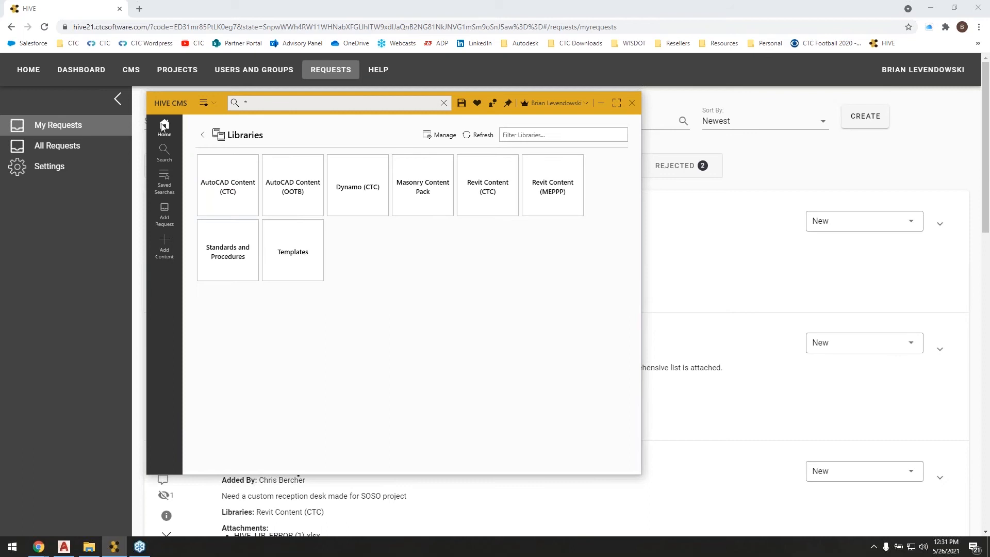
left_click(223, 180)
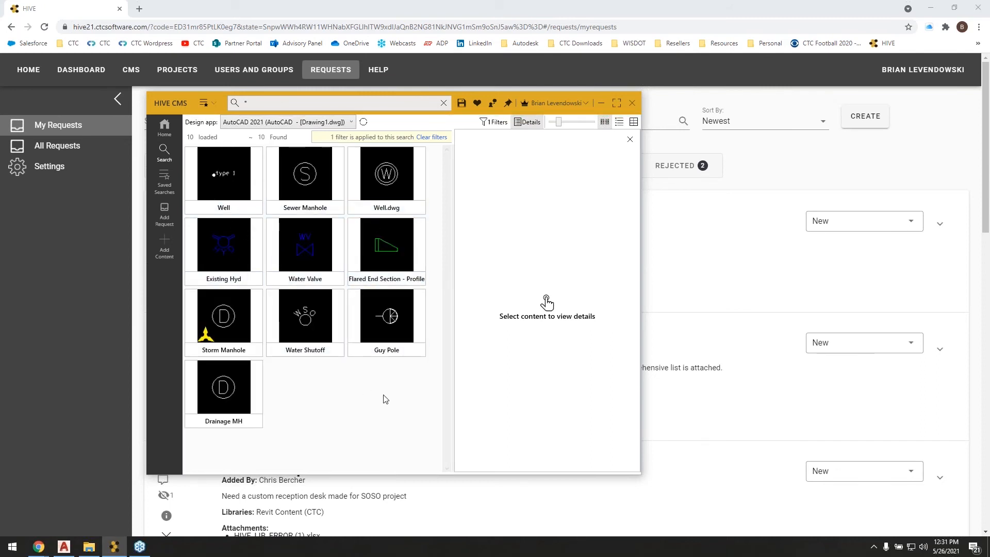
Start adding blocks from AutoCAD Tool Palettes and browse to the Palettes folder inside Sample DWGs\ToolPalettes.
left_click(165, 246)
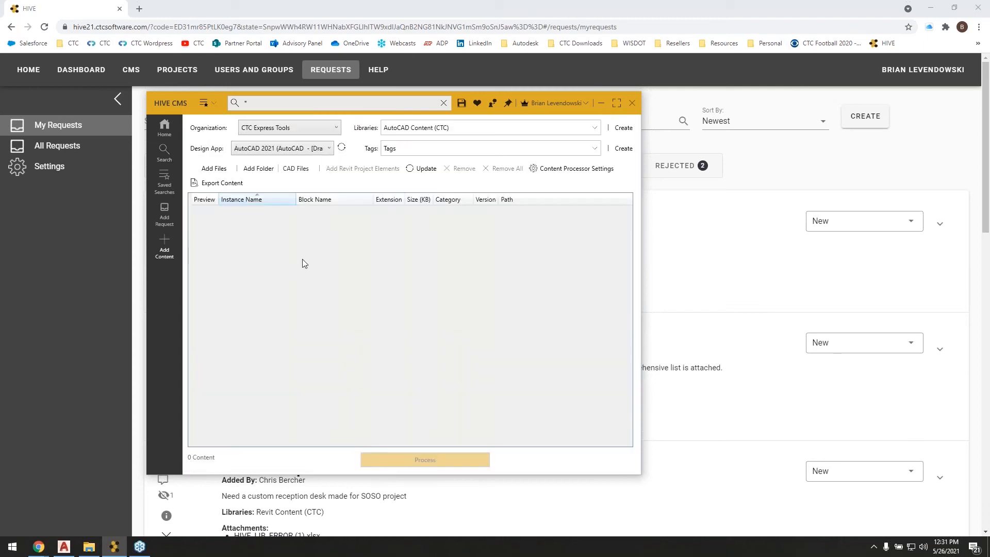
left_click(293, 169)
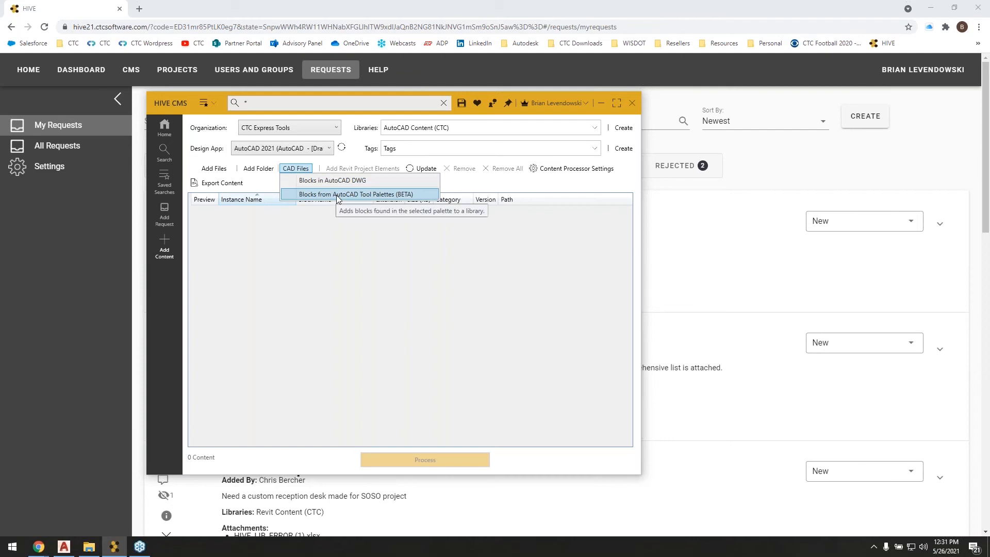
left_click(337, 195)
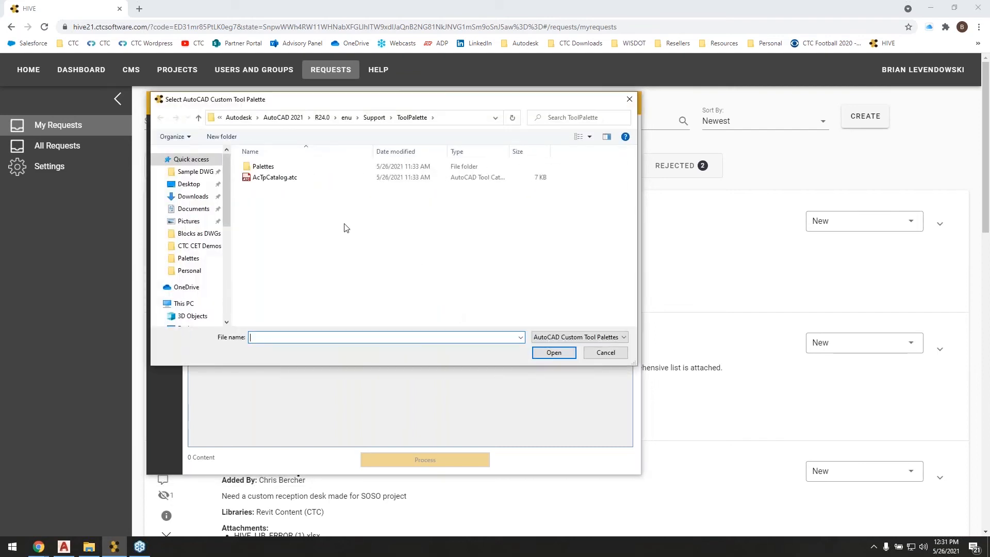
double_click(267, 168)
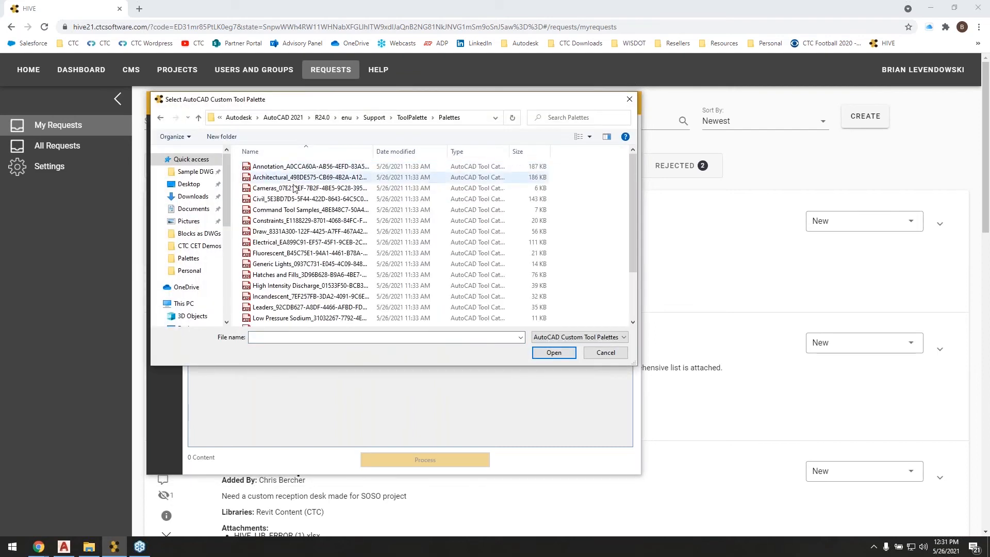
left_click(412, 118)
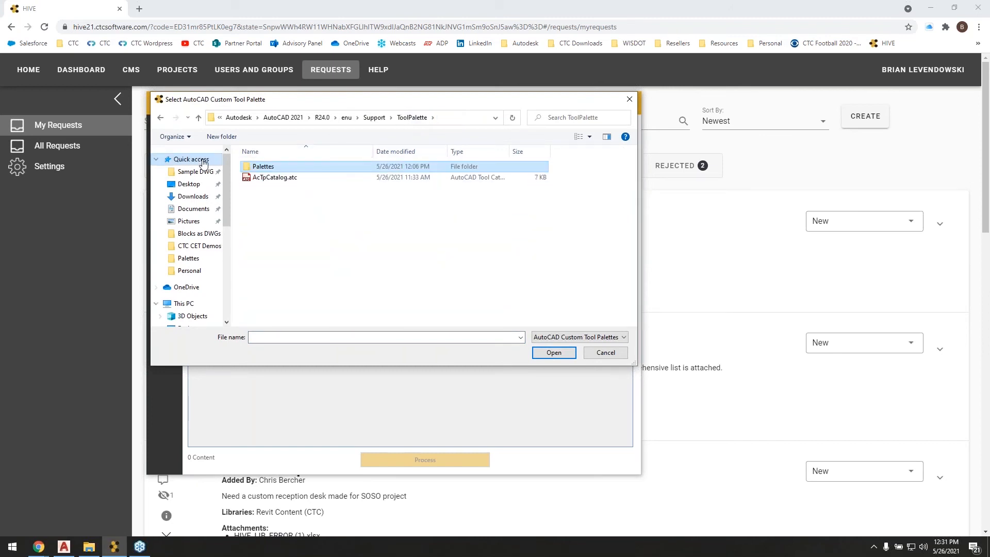
left_click(186, 173)
double_click(274, 188)
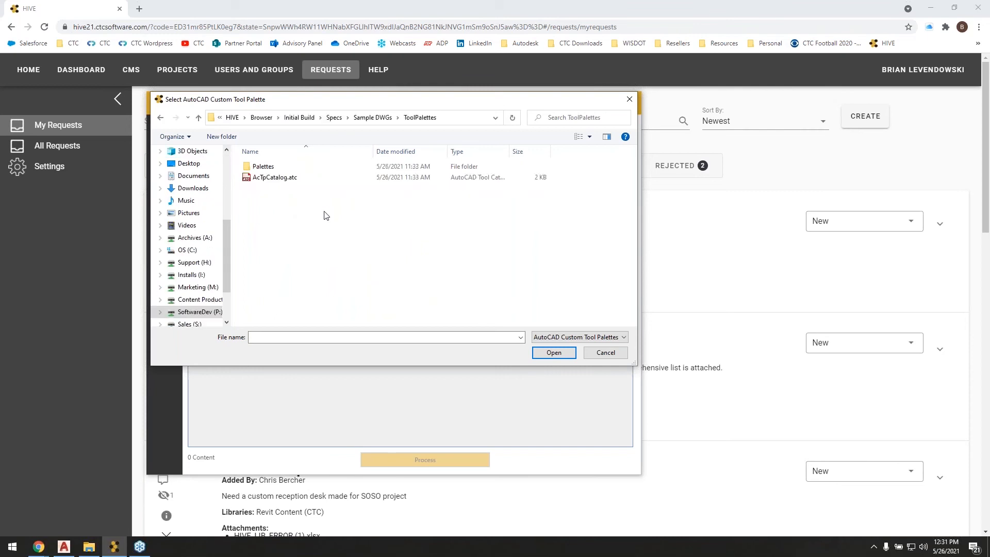
double_click(262, 166)
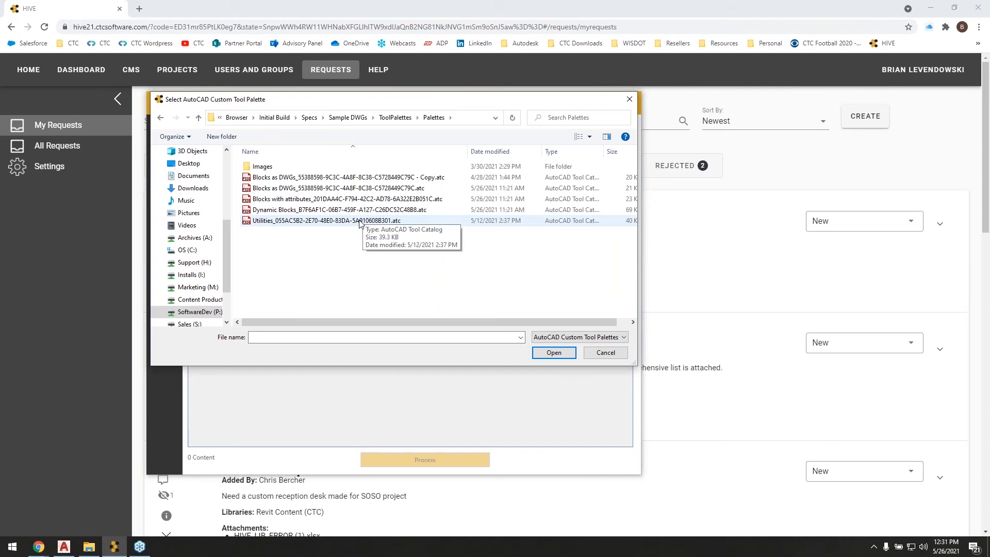
Check the tool palettes in AutoCAD and the Palettes folder window, and load the Blocks with attributes palette into the HIVE CMS upload list.
key("alt+Tab")
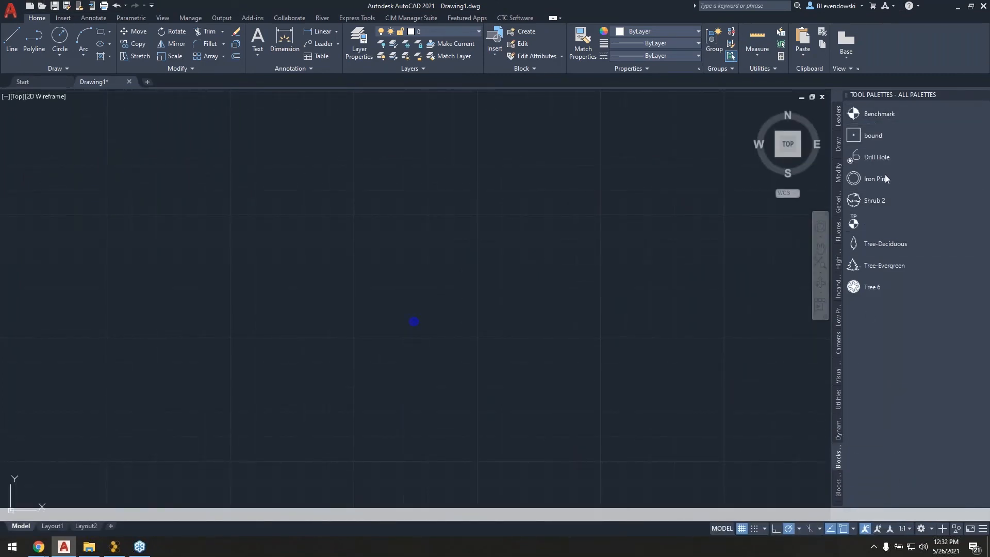
key("alt+Tab")
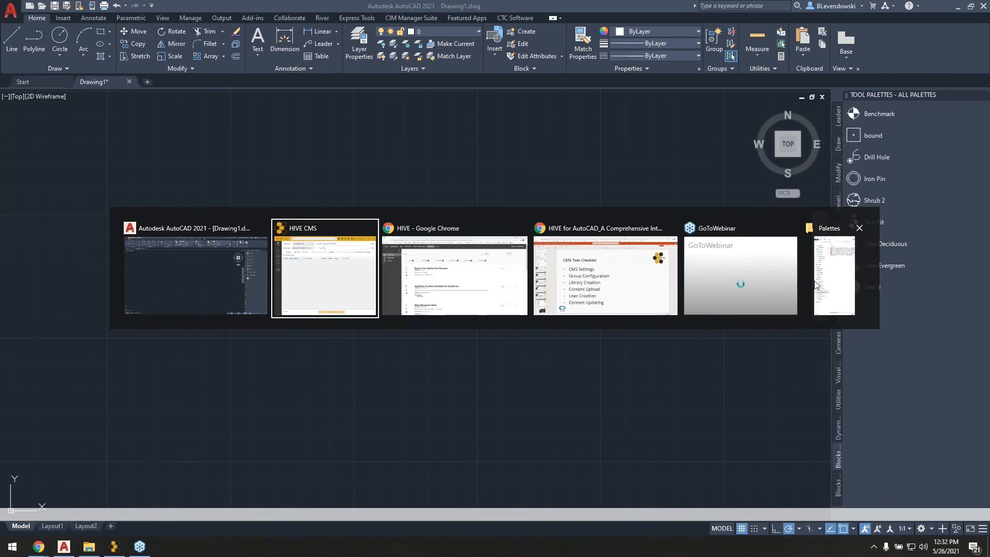
left_click(834, 273)
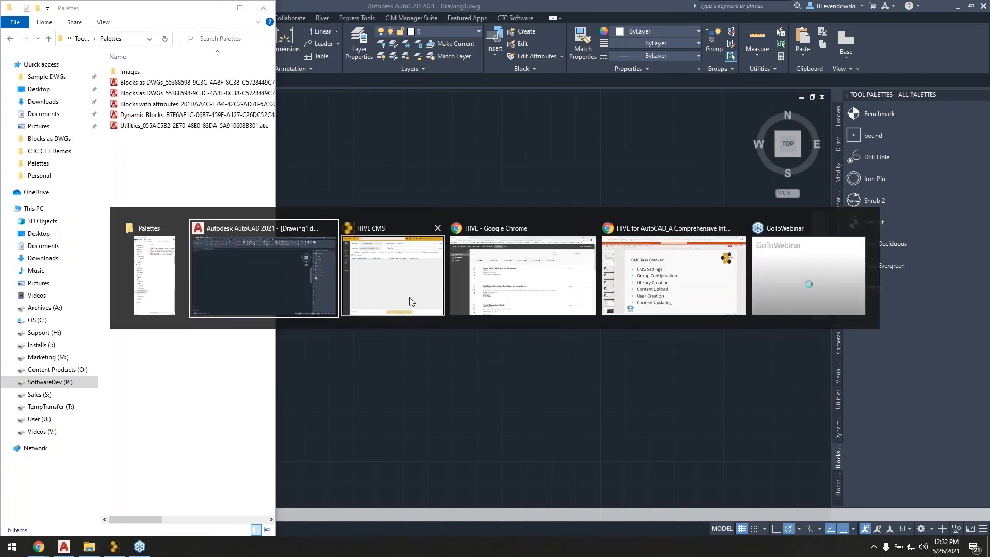
left_click(384, 287)
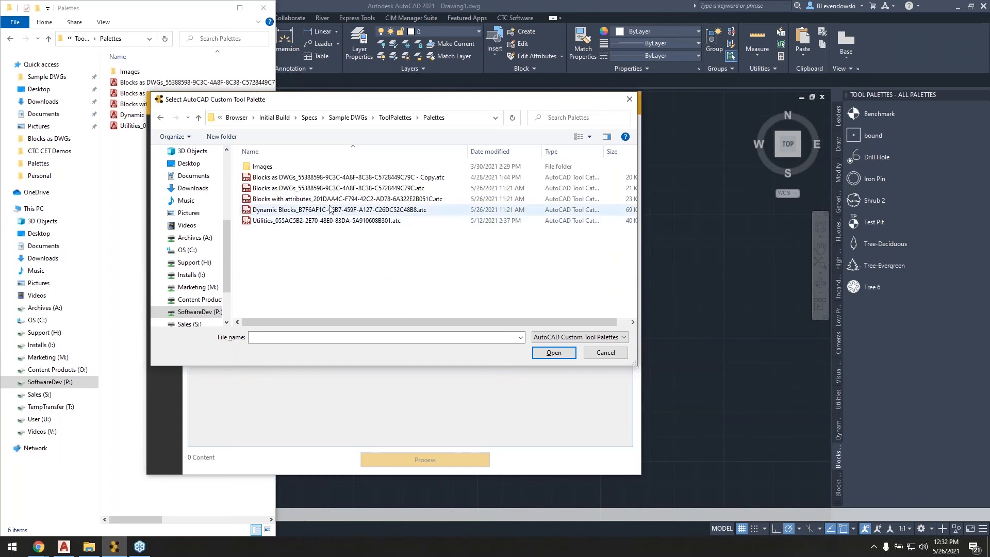
double_click(382, 199)
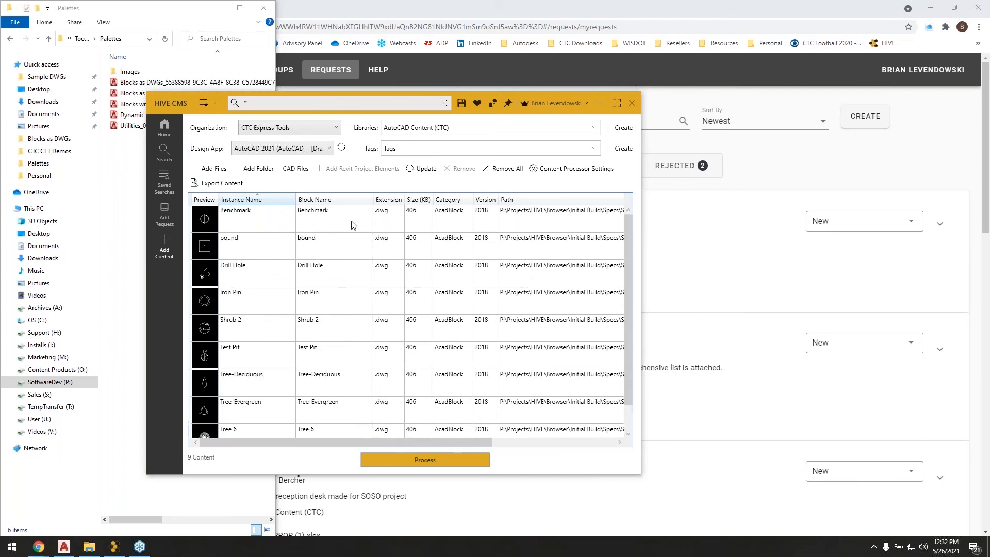
scroll(318, 258, "down", 1)
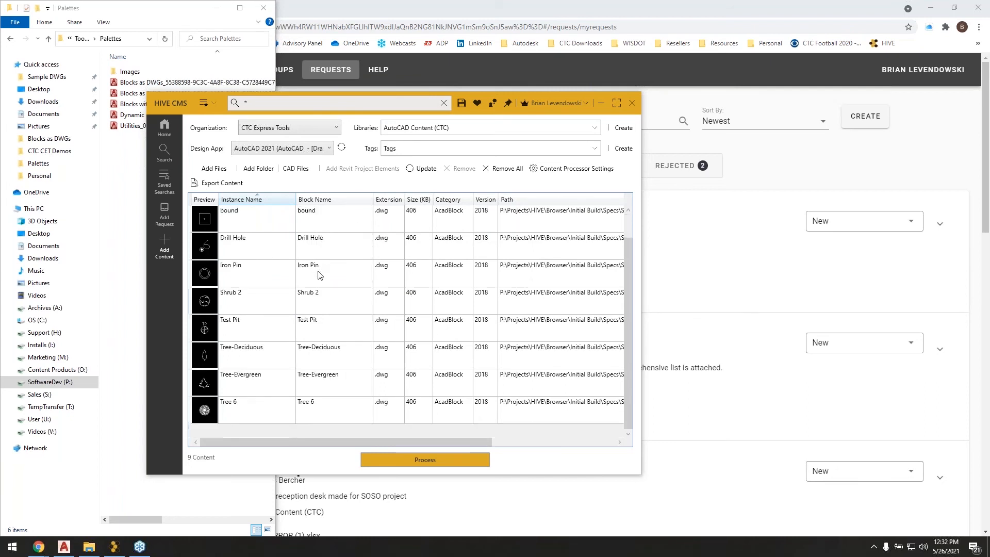
View the insertion settings of the Tree-Evergreen block, close them without saving and return to the block names in the list.
left_click(282, 384)
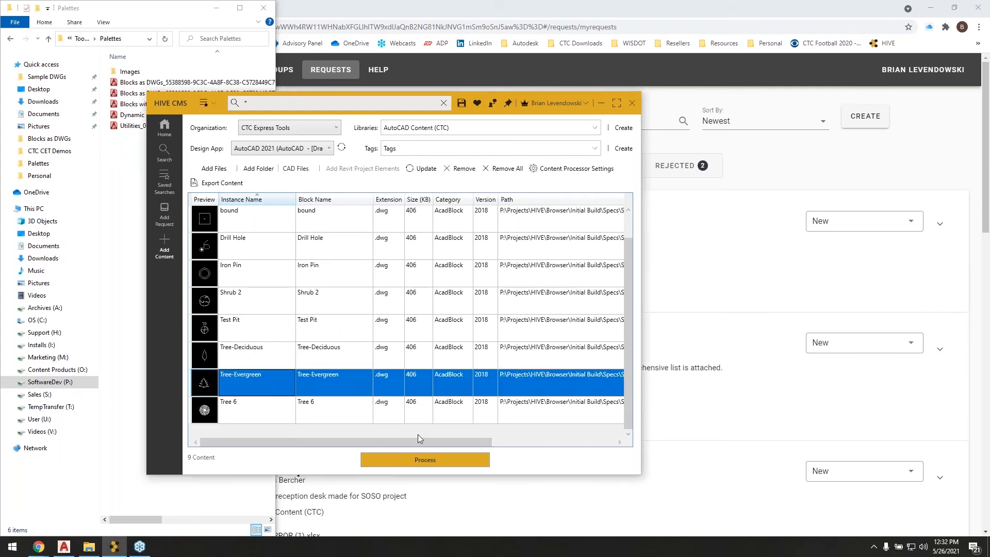
left_click_drag(404, 442, 571, 447)
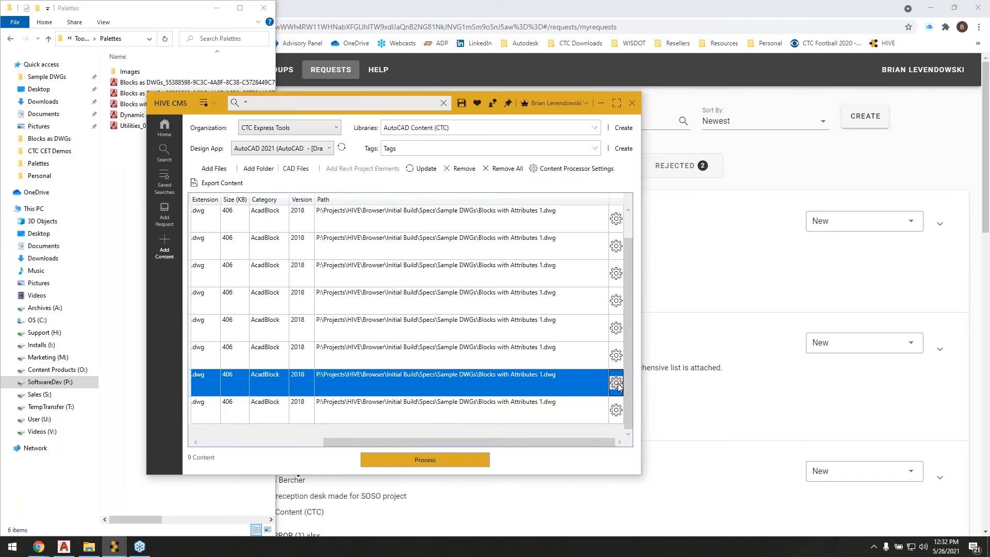
left_click(616, 382)
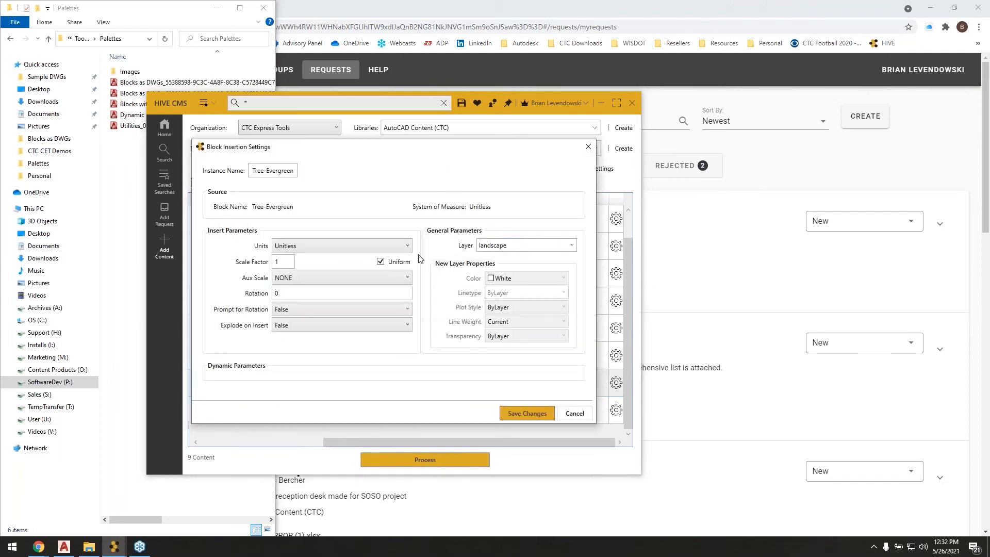
left_click(569, 414)
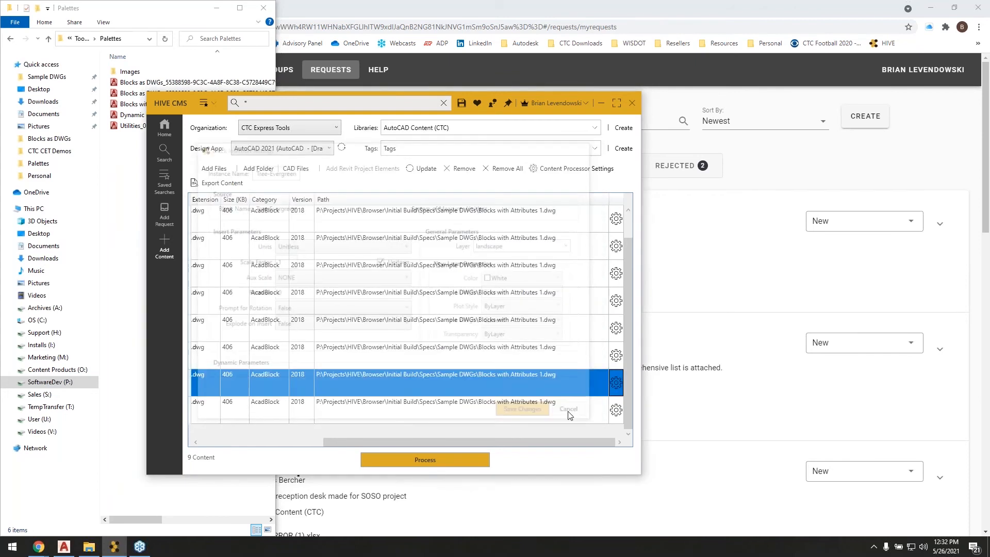
left_click_drag(452, 440, 329, 441)
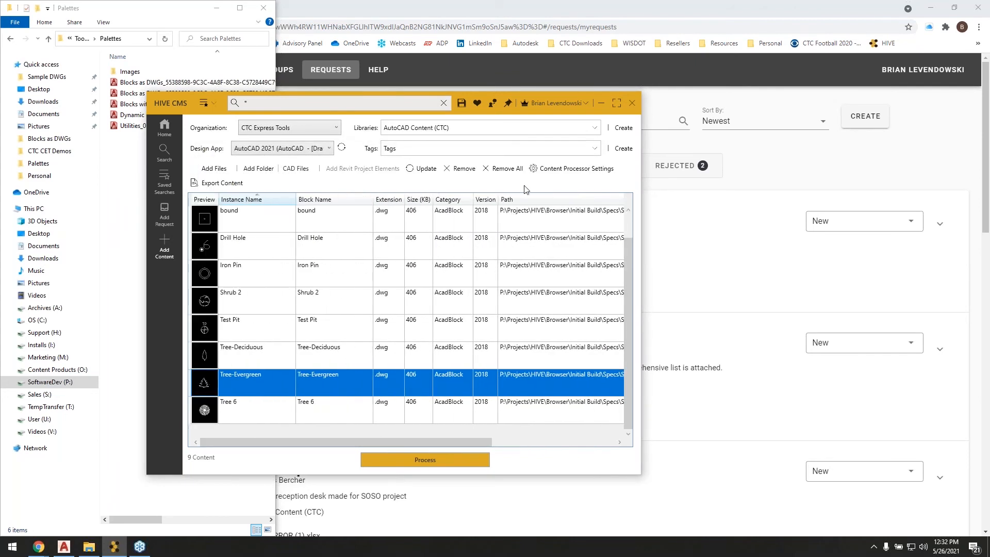
Assign the Details tag to the palette blocks in the upload list.
left_click(594, 149)
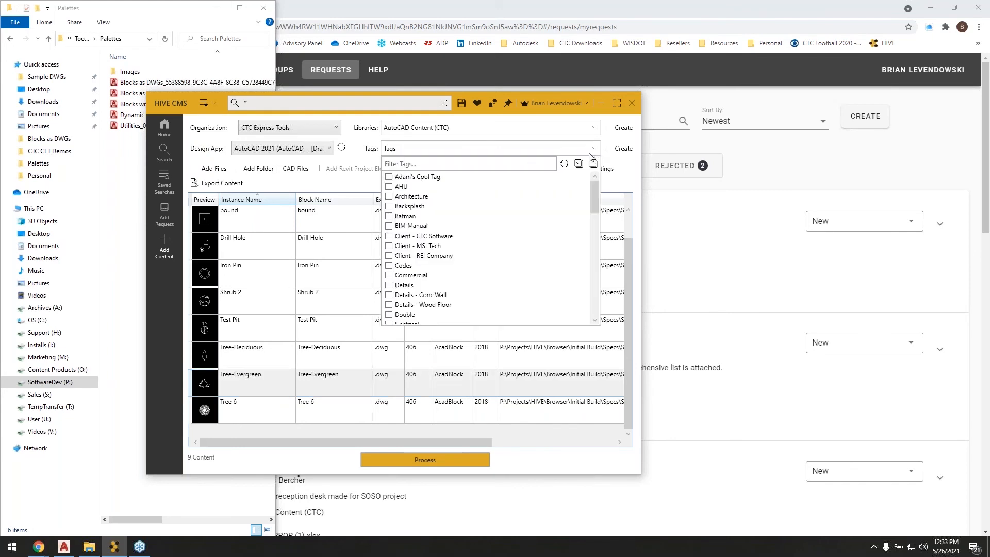
scroll(473, 271, "down", 1)
scroll(473, 268, "down", 1)
left_click(428, 226)
scroll(427, 250, "down", 1)
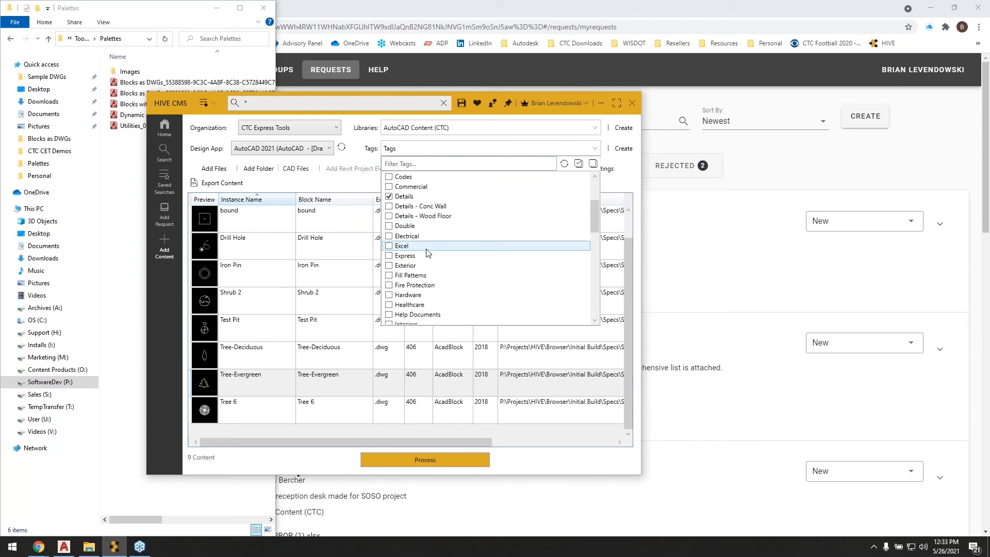
left_click(531, 467)
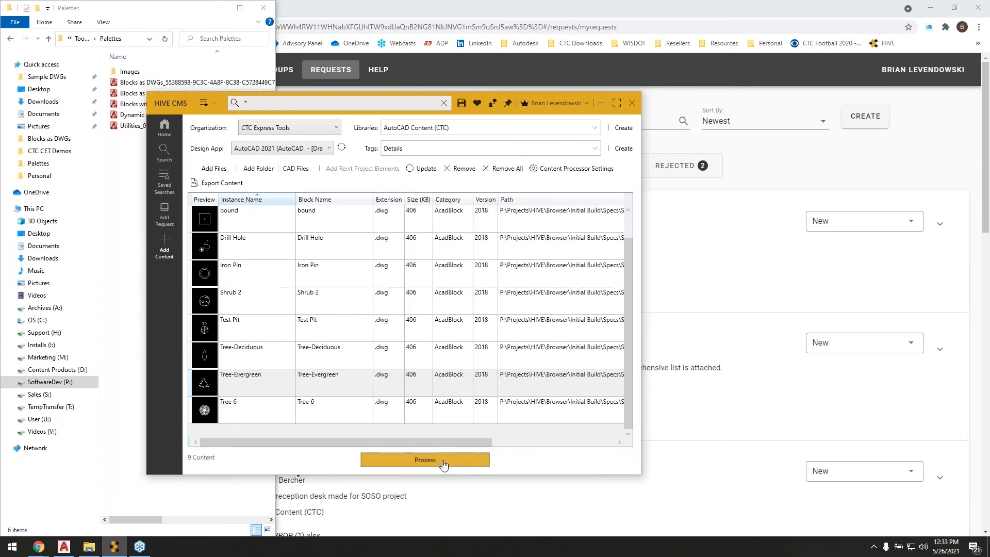
Process the tagged palette blocks, close the processing log and open the AutoCAD Content (CTC) library to view its content.
left_click(443, 464)
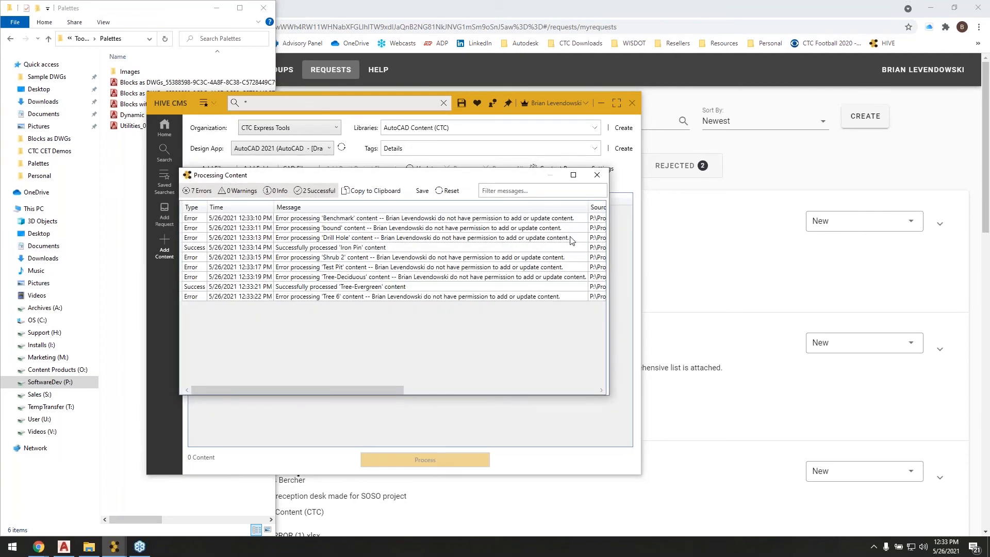
left_click(597, 175)
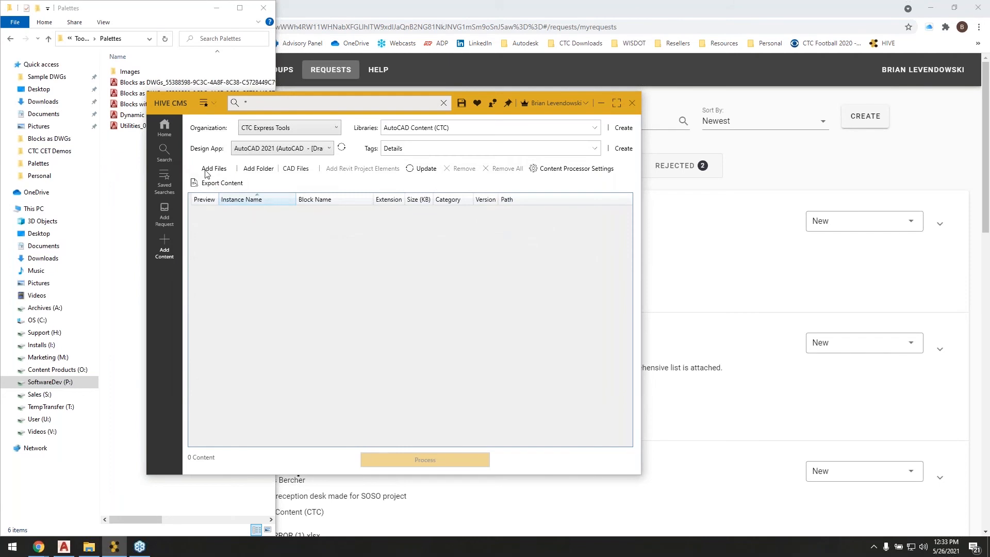
left_click(165, 134)
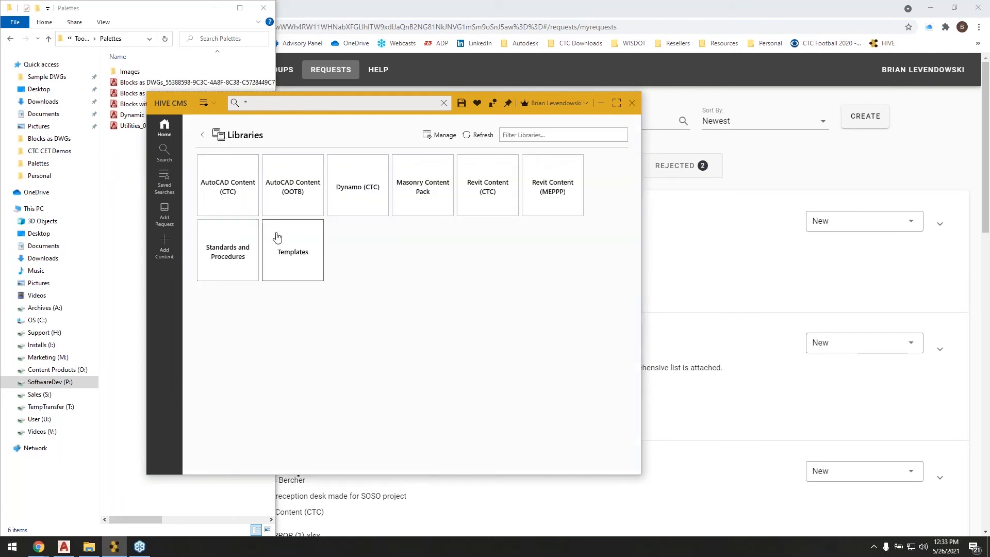
left_click(228, 191)
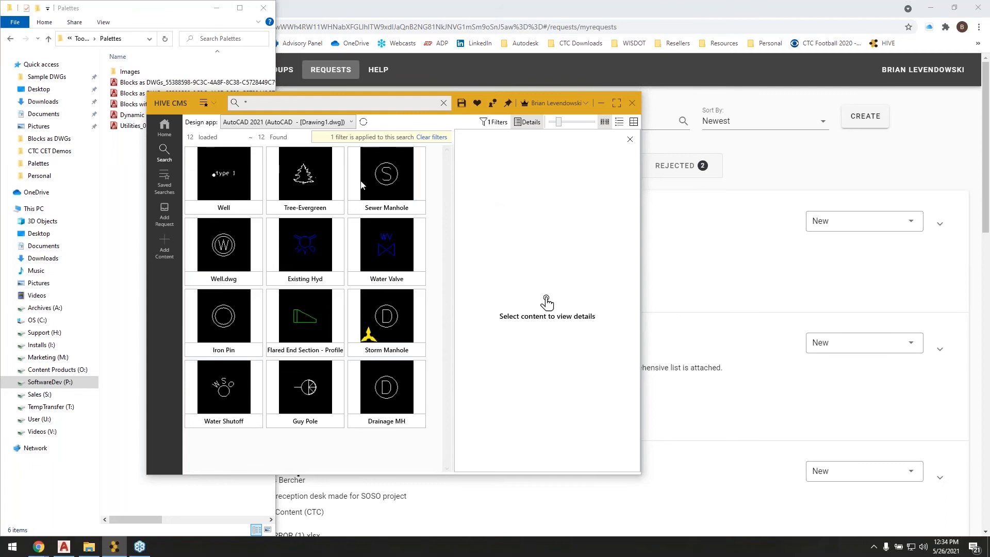
Switch to the HIVE website in Chrome, look through the Everyone group's roles and members, close it unchanged and return to My Requests.
left_click(533, 8)
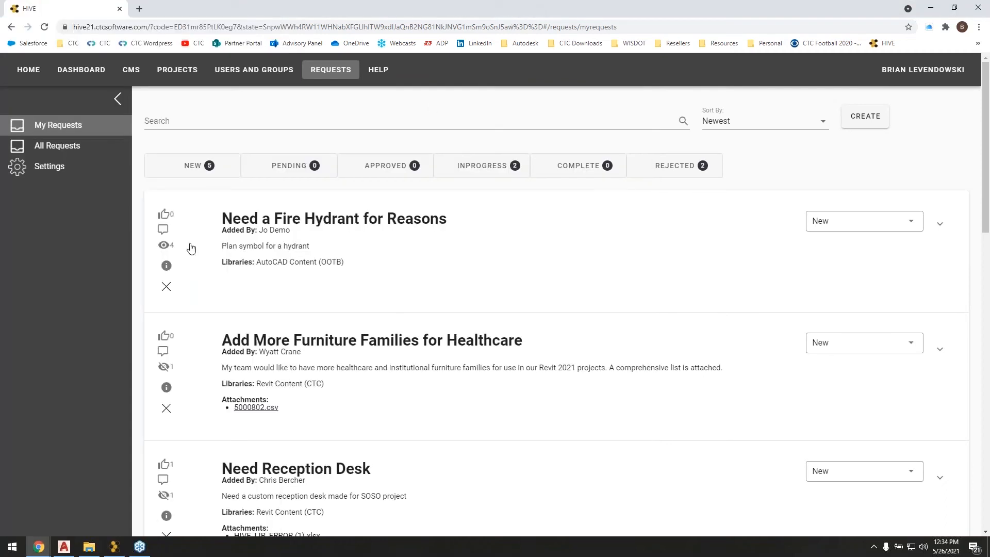
left_click(260, 72)
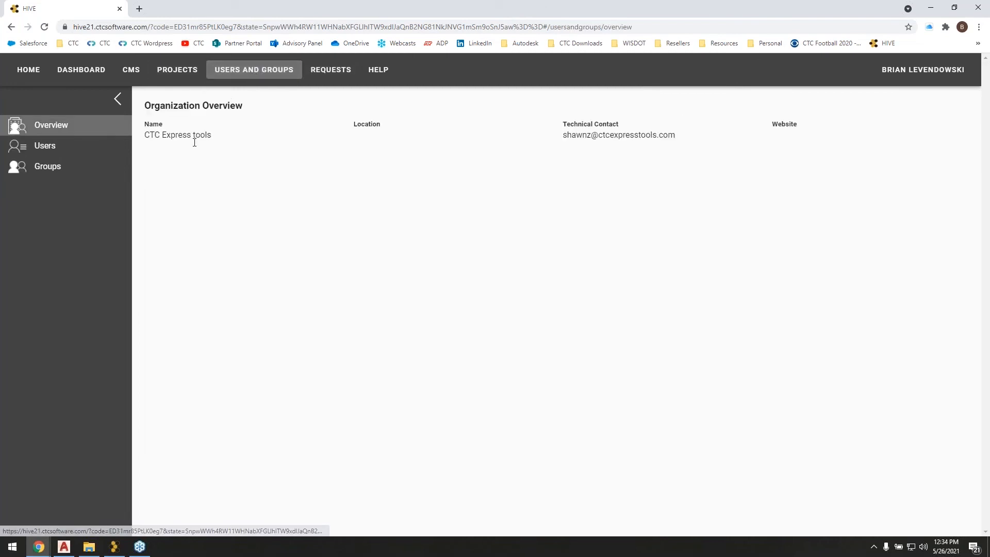
left_click(41, 169)
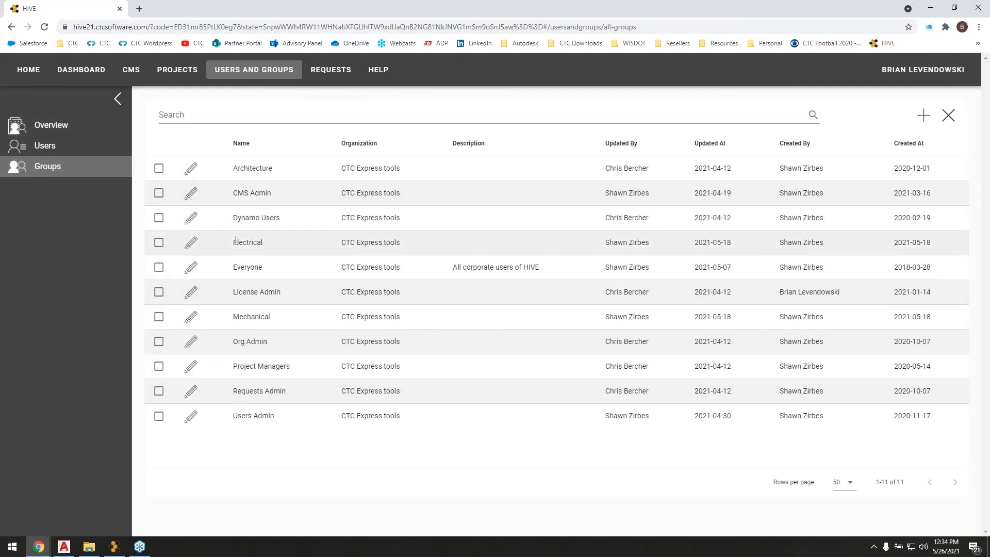
left_click(191, 267)
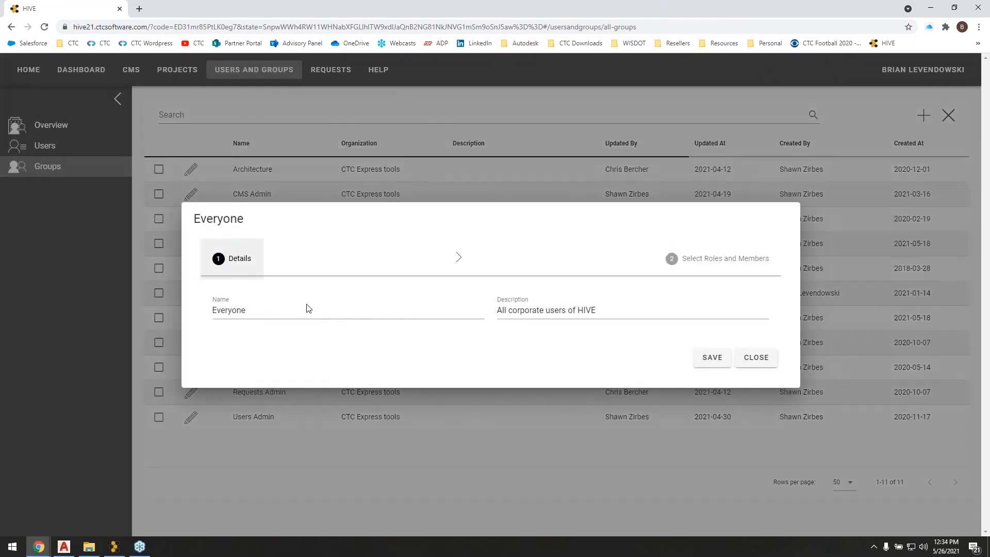
left_click(717, 260)
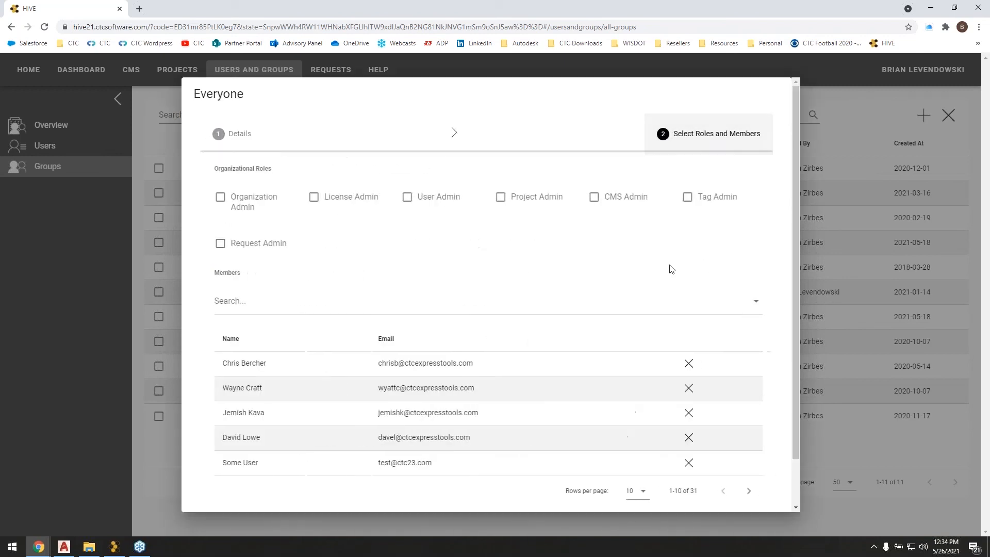
left_click(834, 63)
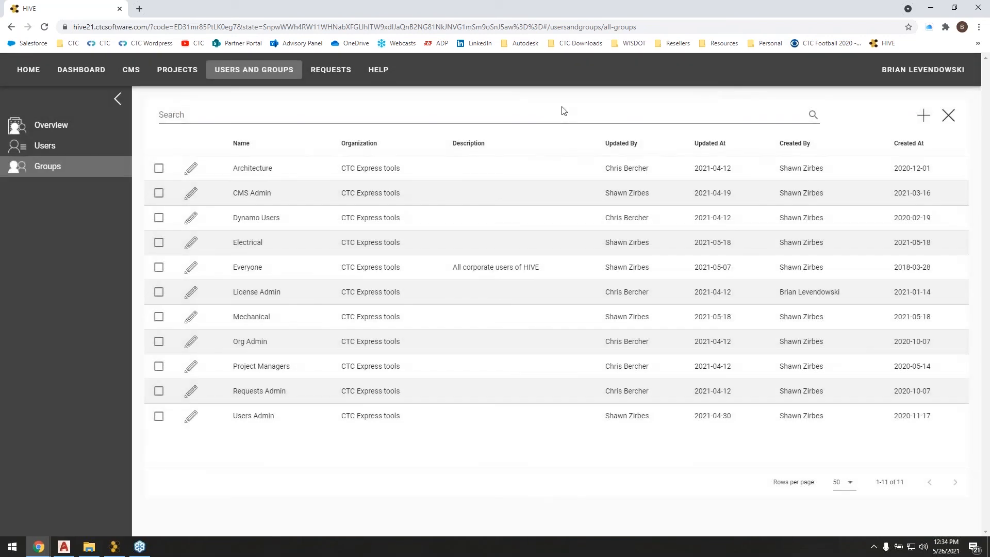
left_click(333, 73)
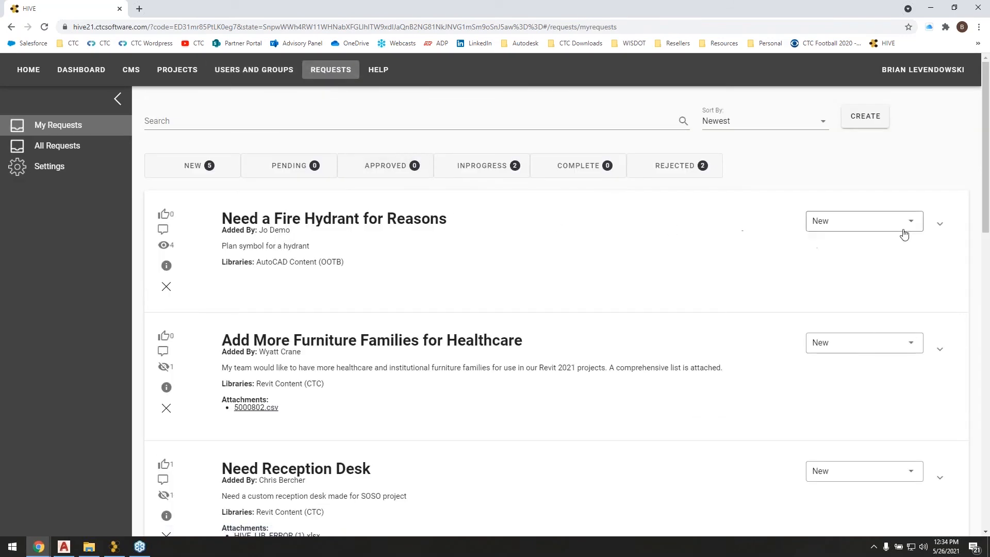
Set the status of the "Need a Fire Hydrant for Reasons" request to Complete.
left_click(903, 235)
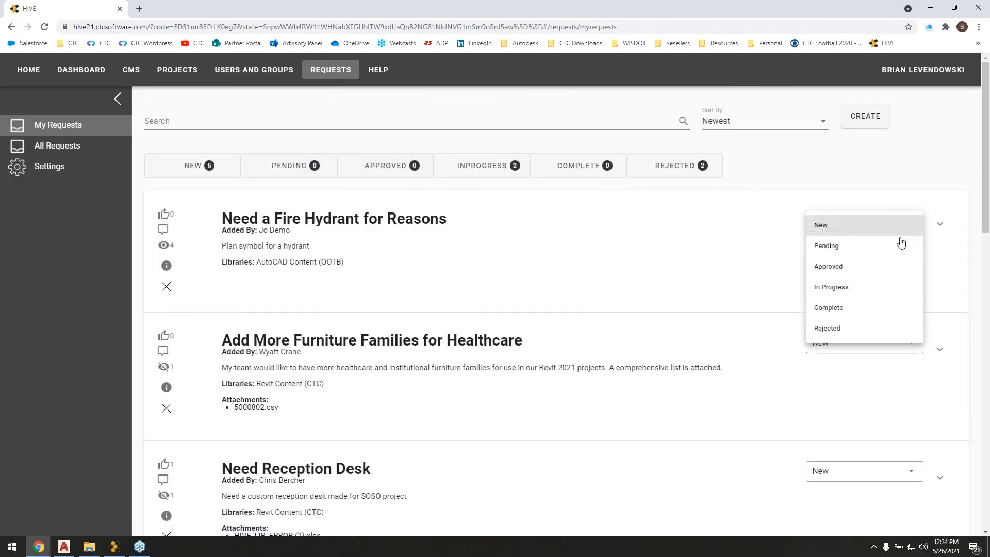
left_click(836, 309)
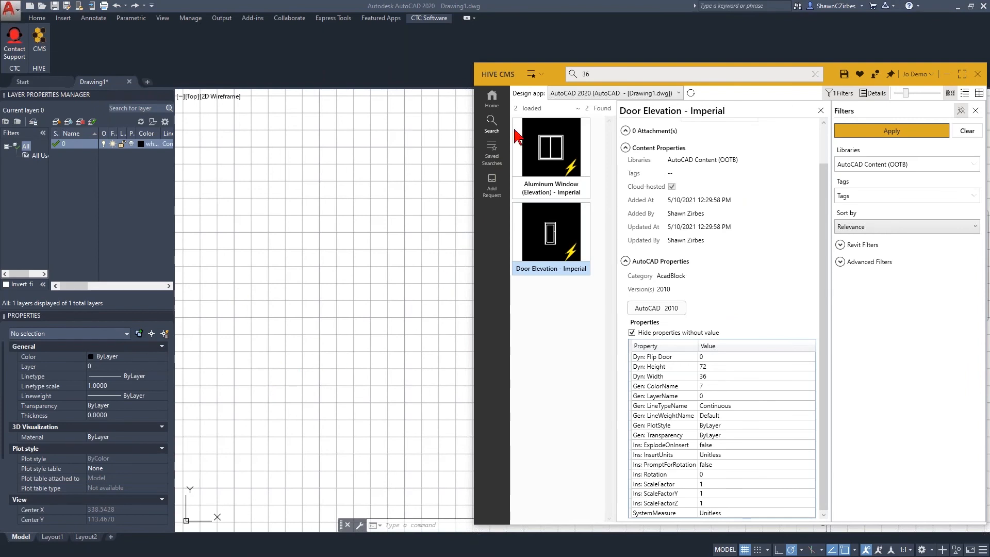
In HIVE CMS alongside AutoCAD, refresh the library list and show all content of the AutoCAD Content (CTC) library without a search term.
left_click(570, 73)
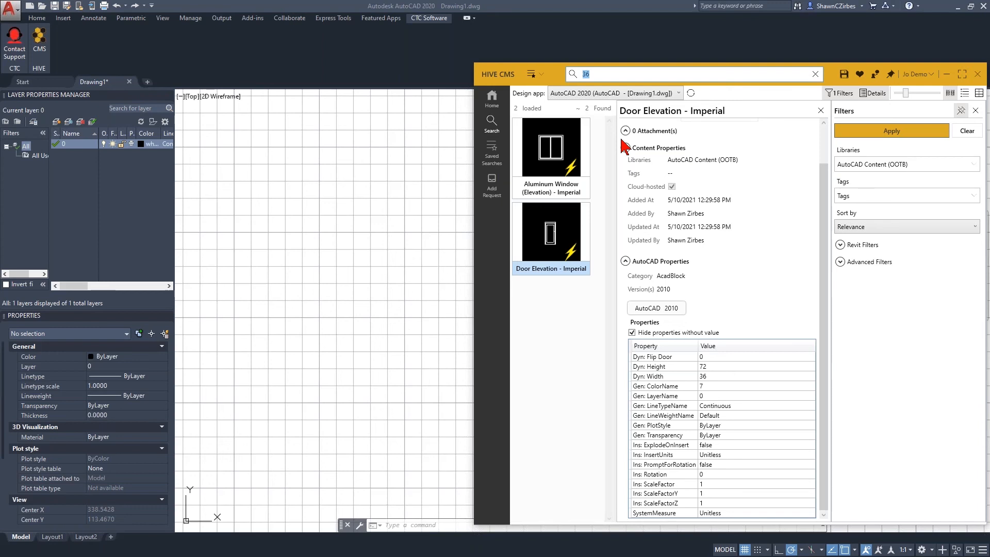
left_click(867, 165)
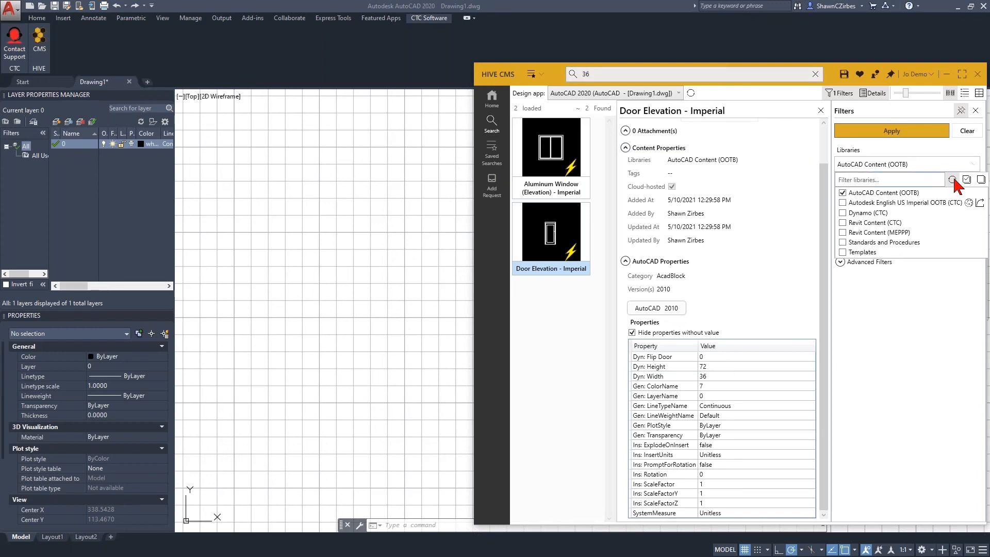
left_click(953, 179)
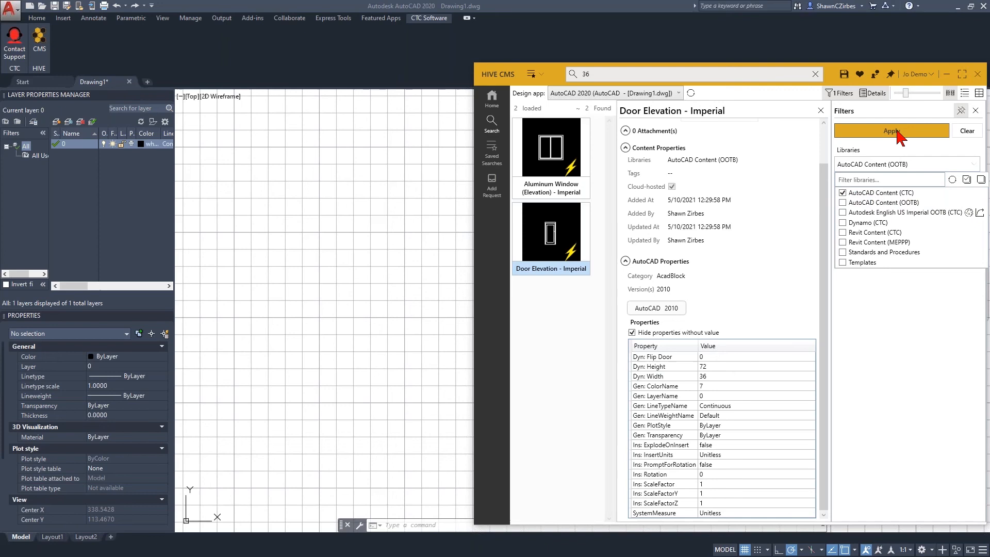
left_click_drag(599, 71, 567, 72)
key("BackSpace")
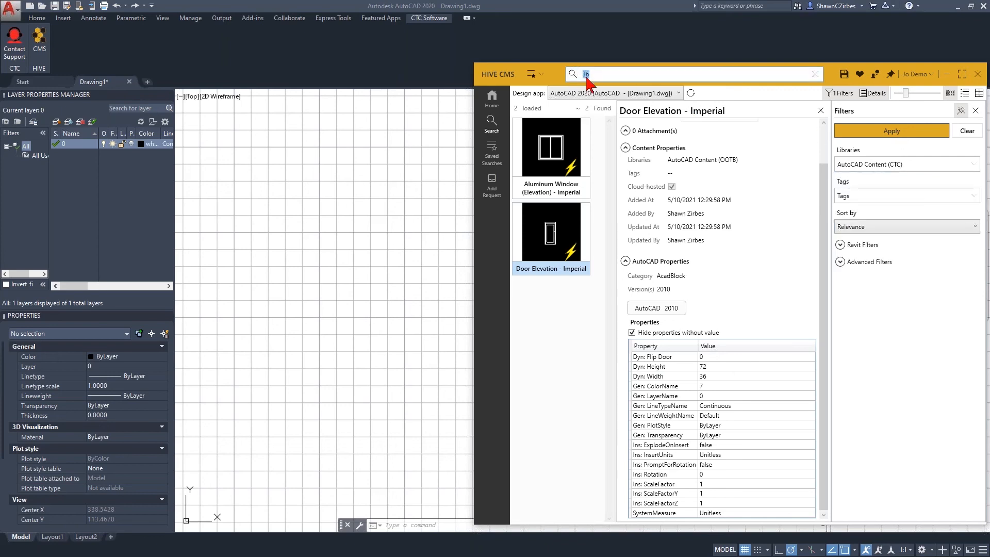
left_click(876, 130)
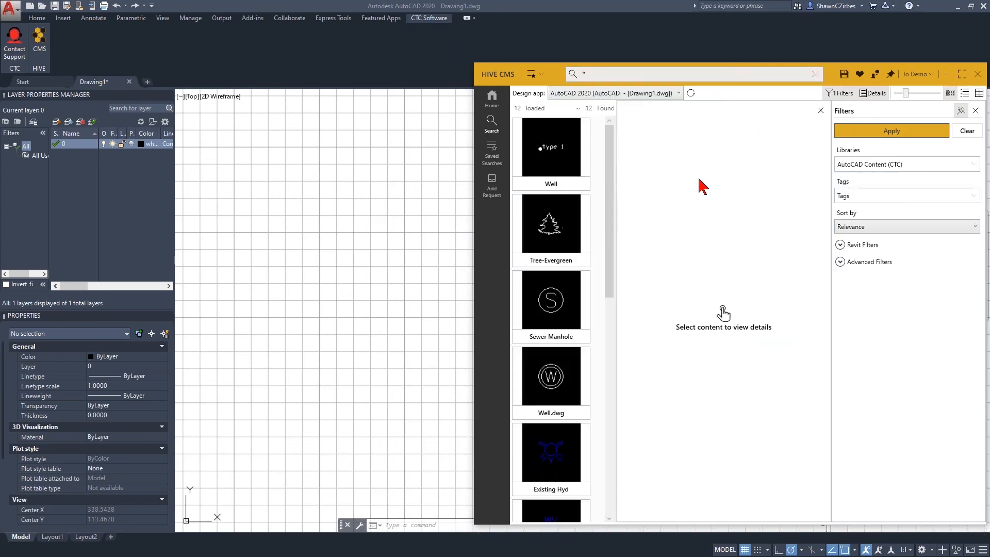
Insert the Existing Hyd block from the AutoCAD Content (CTC) library into the empty drawing.
mouse_move(610, 154)
left_mouse_down()
mouse_move(610, 389)
mouse_move(610, 137)
left_mouse_up()
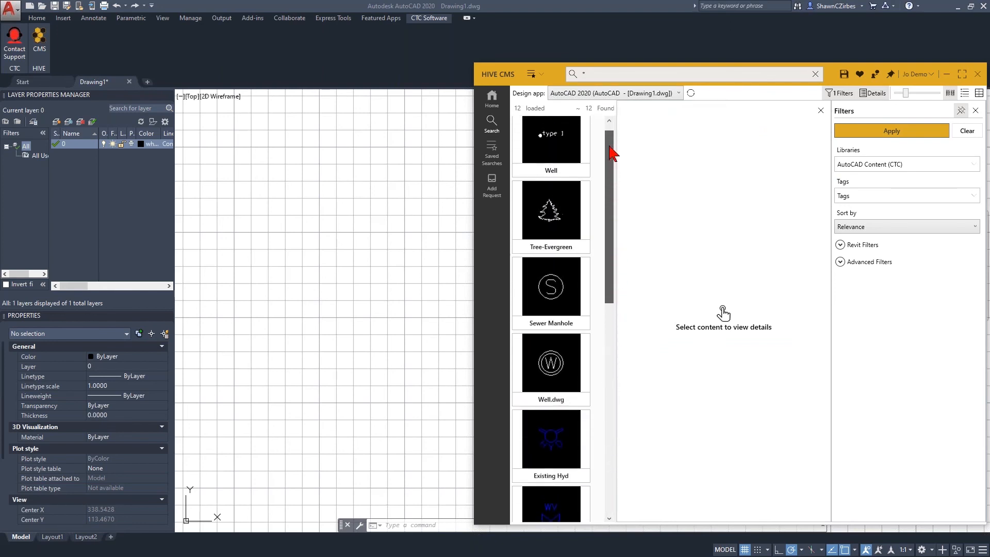
left_click(847, 166)
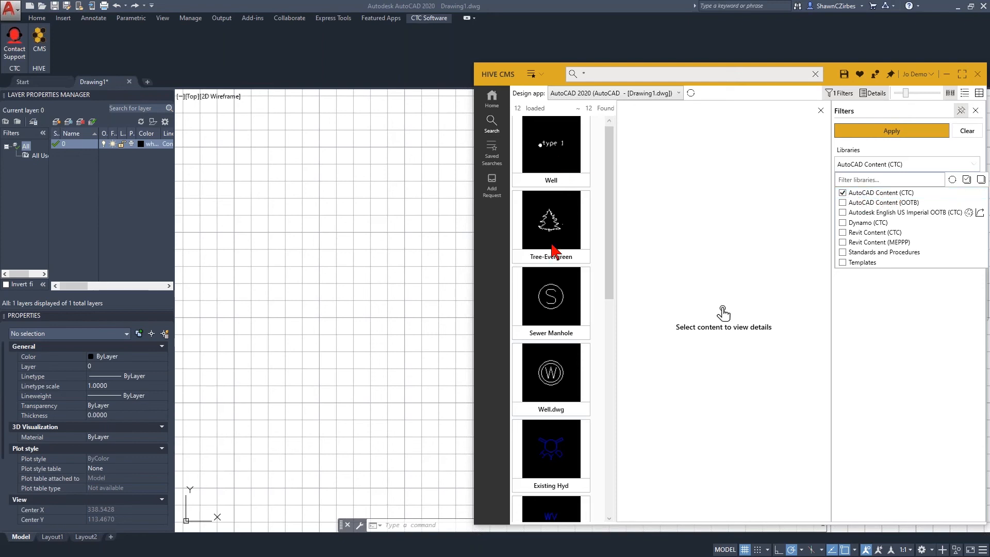
left_click(558, 467)
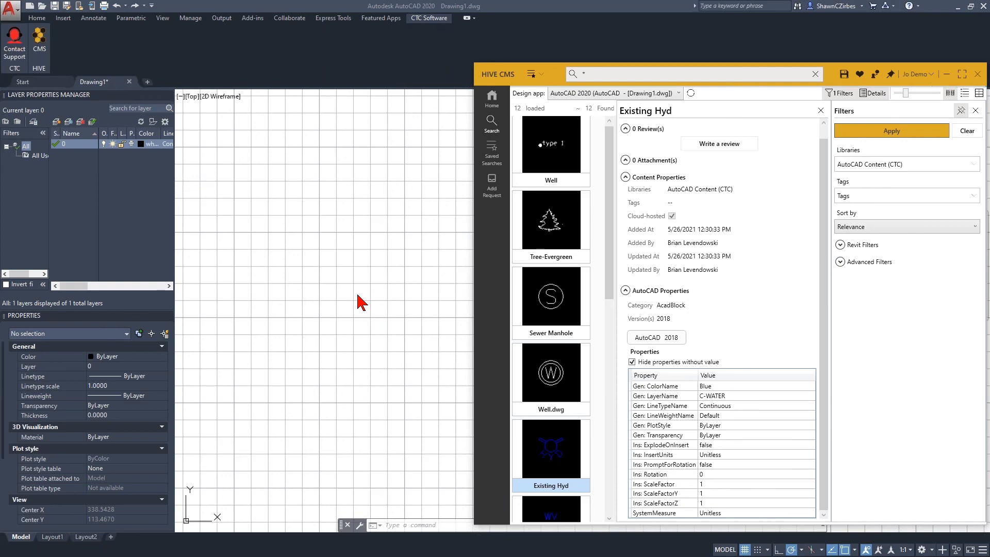
left_click(317, 267)
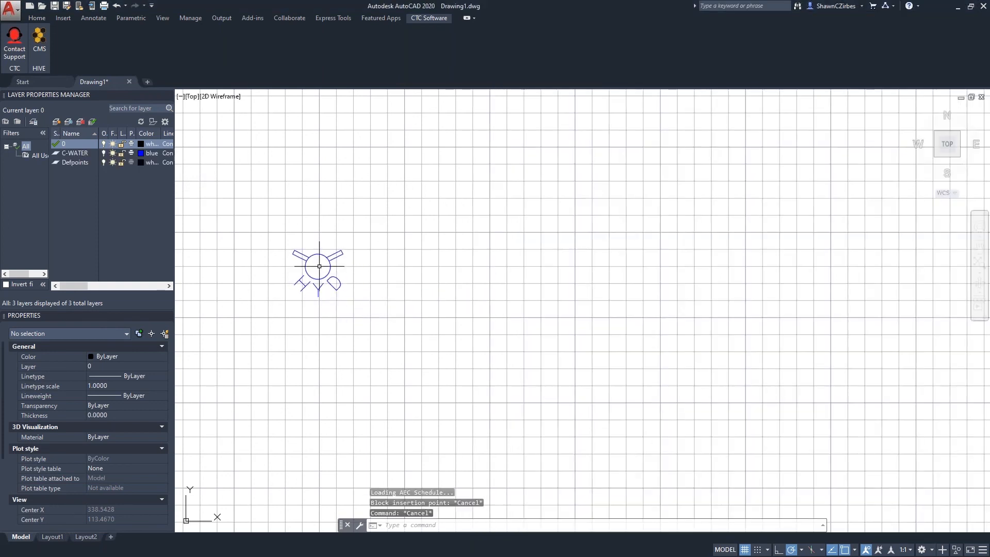
Check the C-WATER layer and the inserted hydrant block's properties, and clear the selection.
left_click(75, 153)
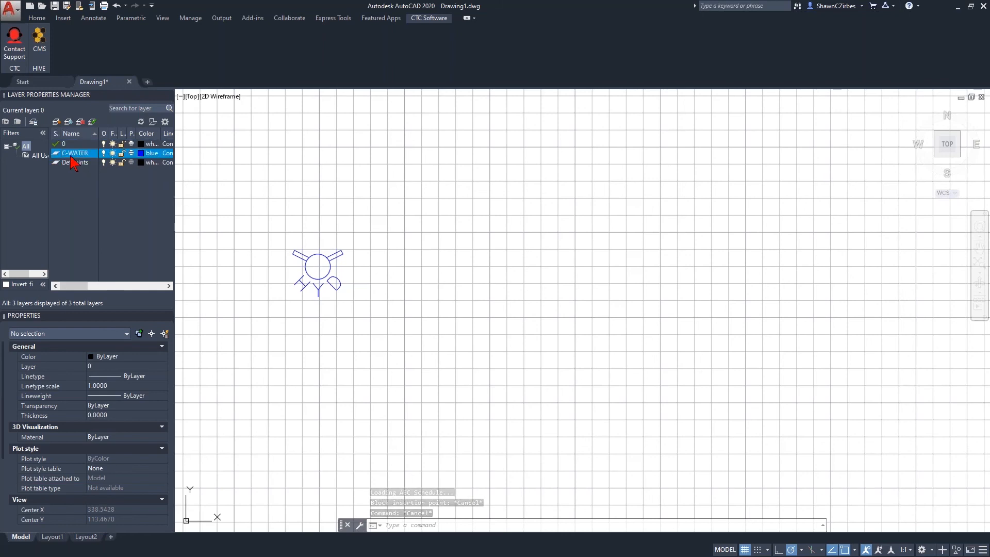
left_click(332, 285)
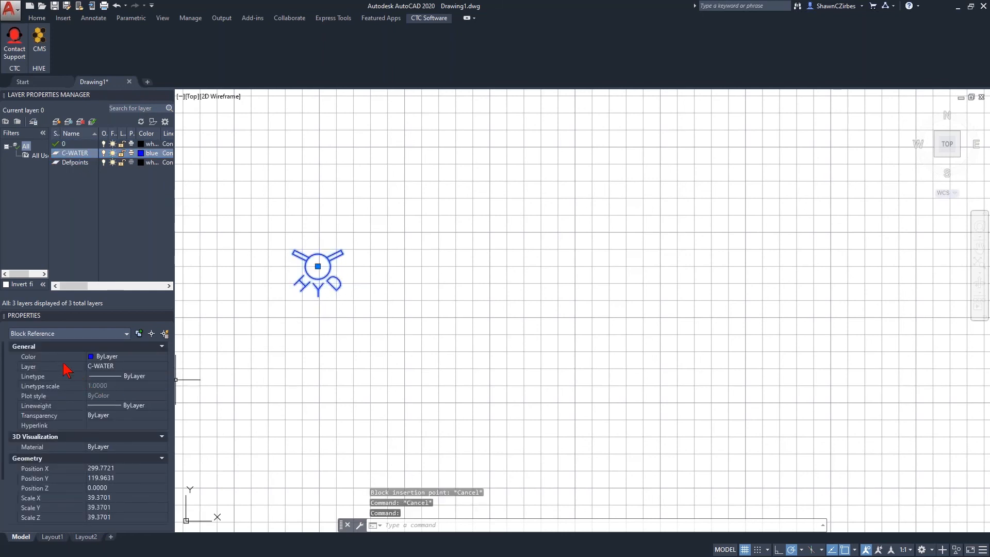
left_click(382, 350)
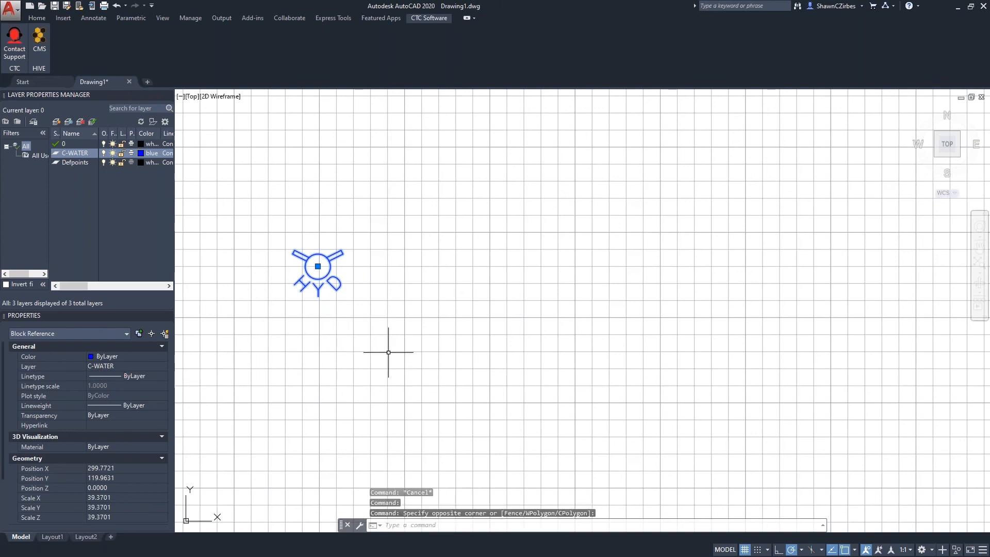
key("Escape")
key("Escape")
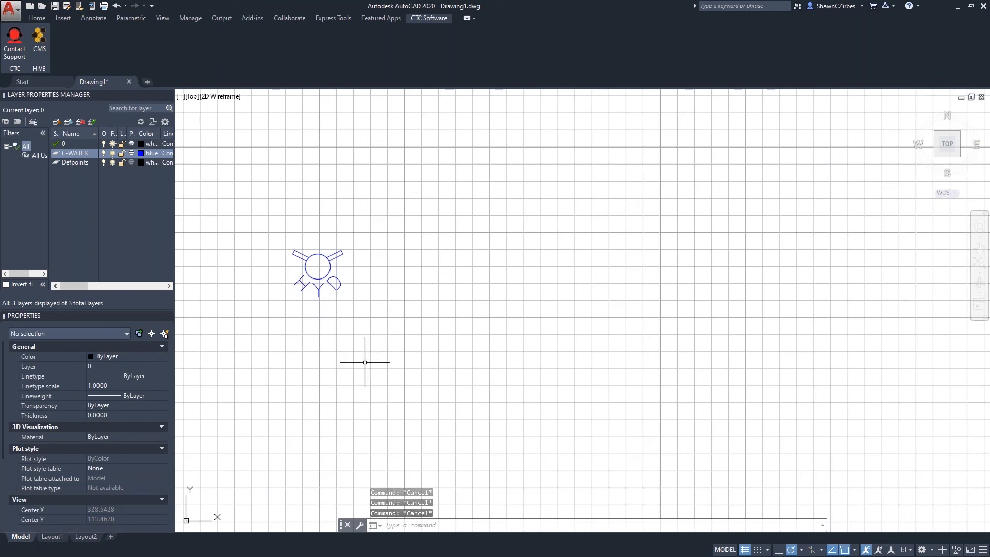
Switch back to HIVE CMS and look through the other blocks in the AutoCAD Content (CTC) library.
key("alt+Tab")
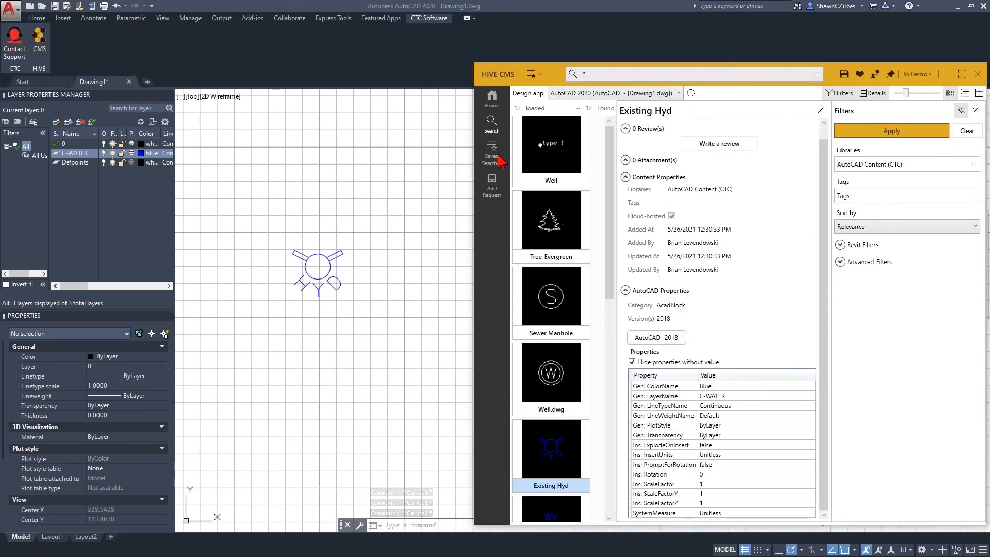
scroll(567, 453, "down", 6)
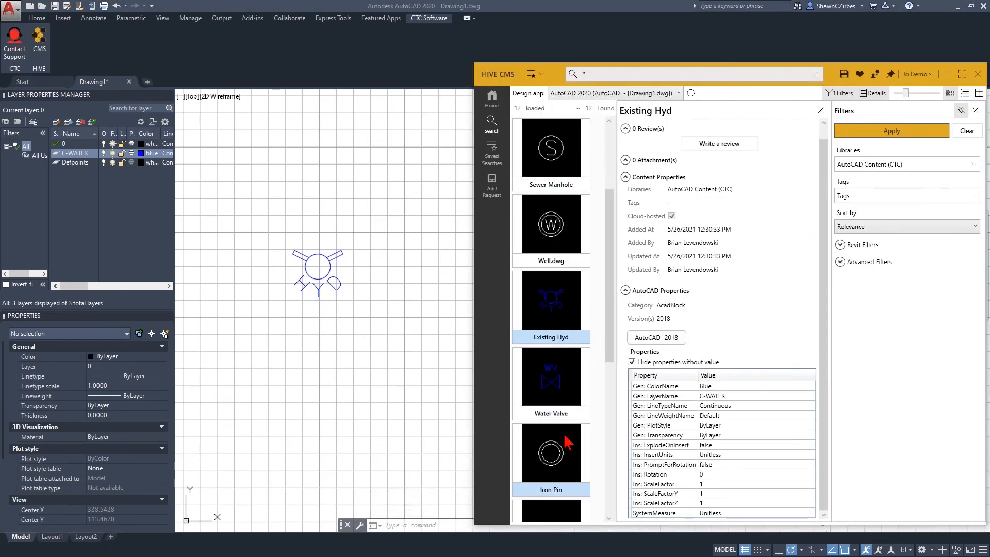
scroll(567, 424, "up", 6)
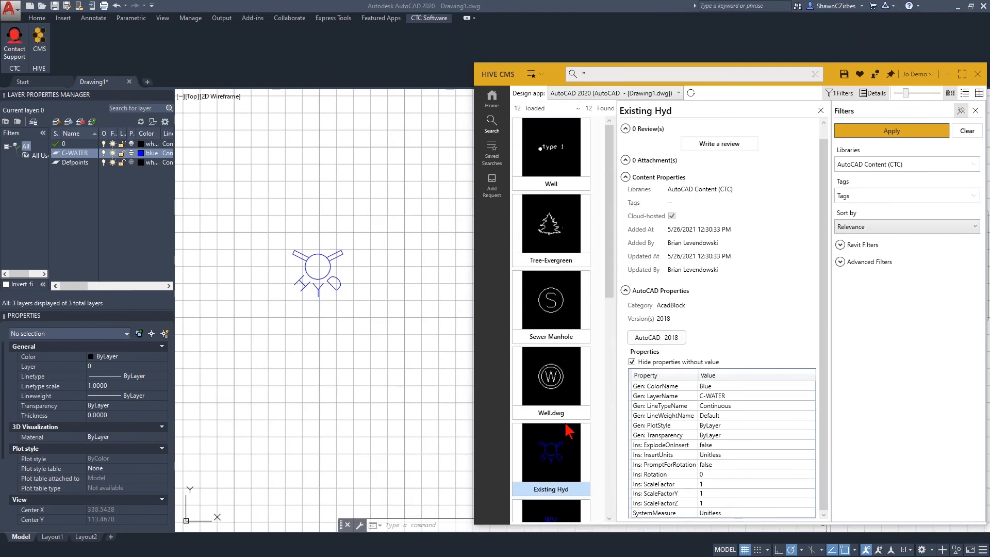
scroll(568, 430, "down", 5)
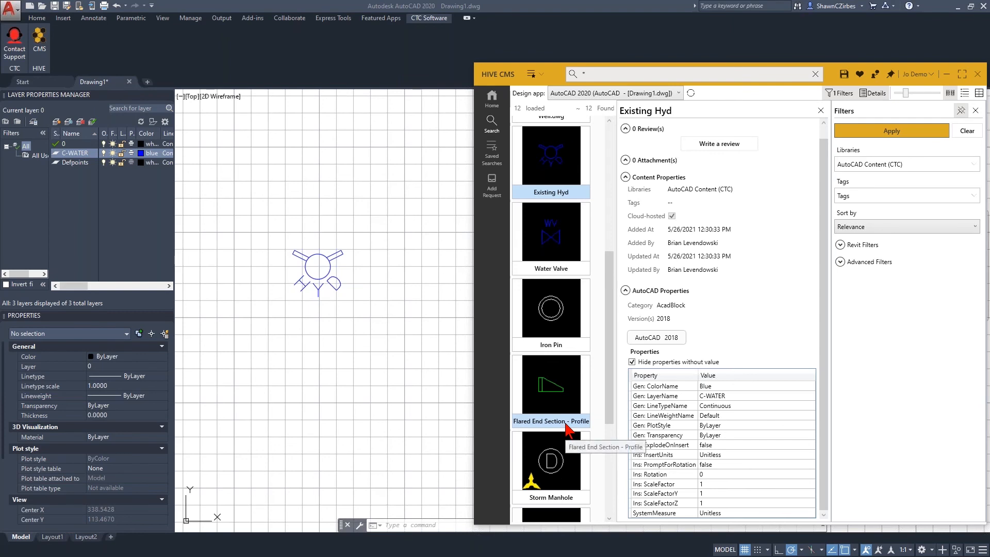
scroll(568, 430, "down", 2)
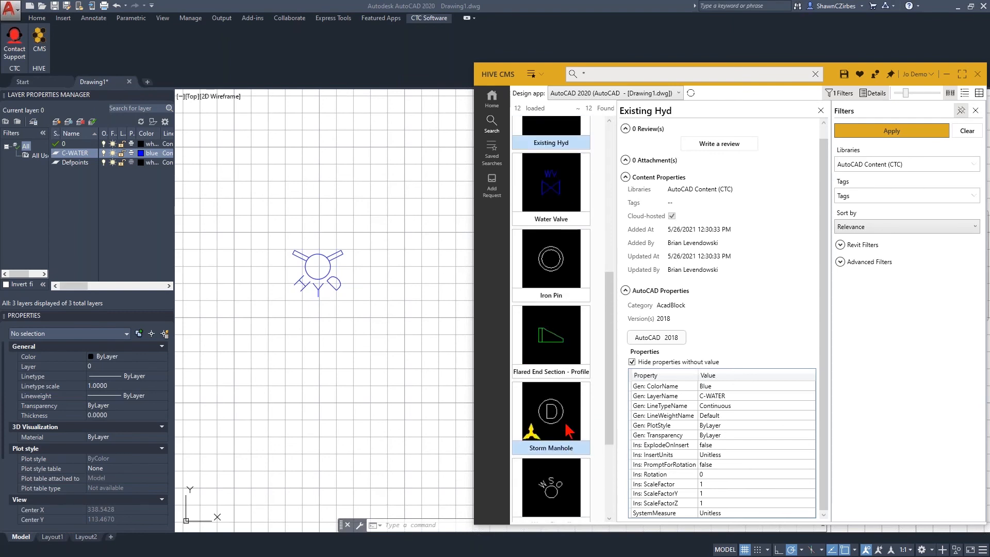